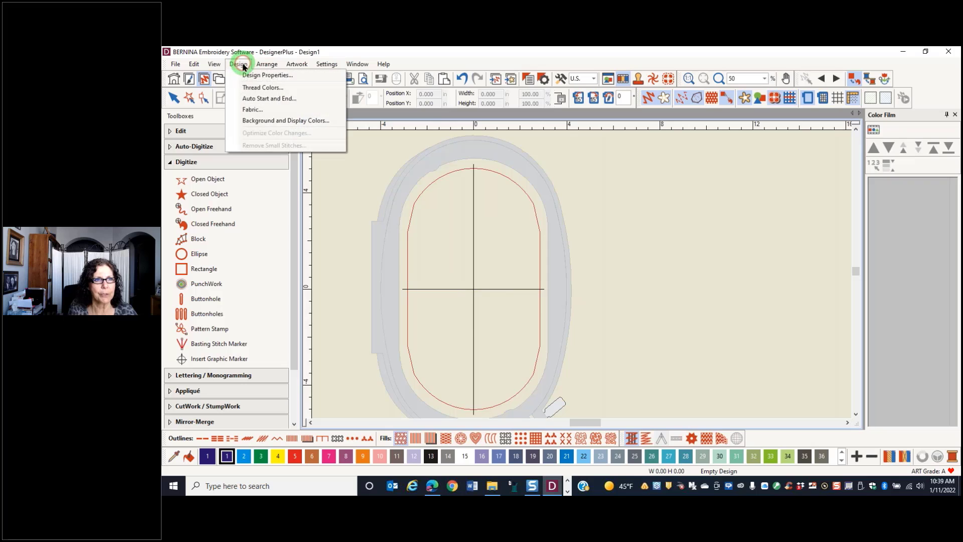
Choose the Ladies Sweat Shirt Hooded (Back) factory article as the design background
left_click(276, 122)
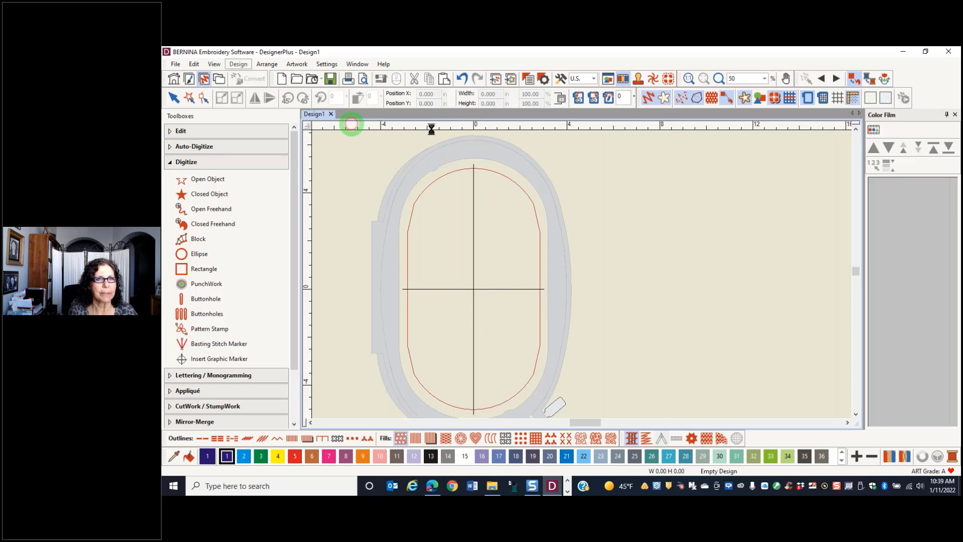
left_click(477, 165)
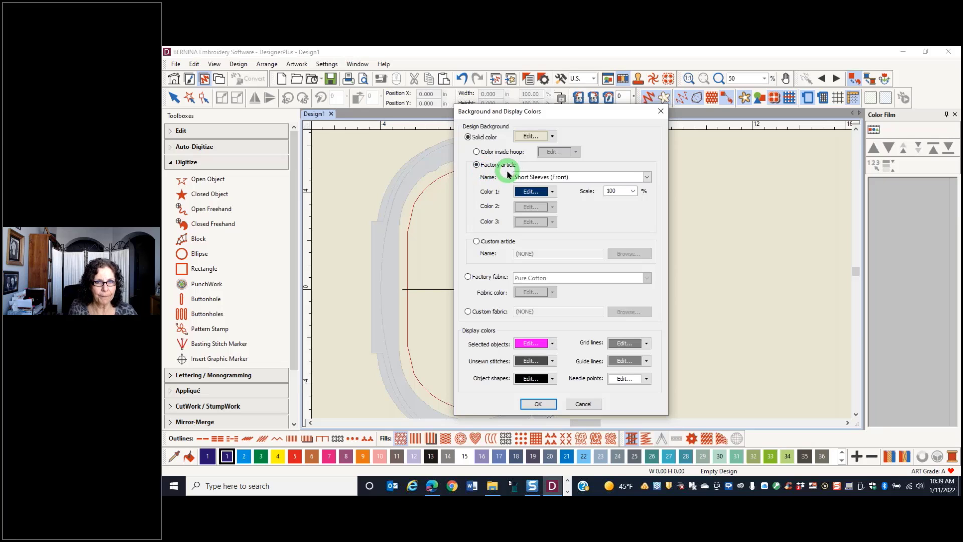
left_click(647, 177)
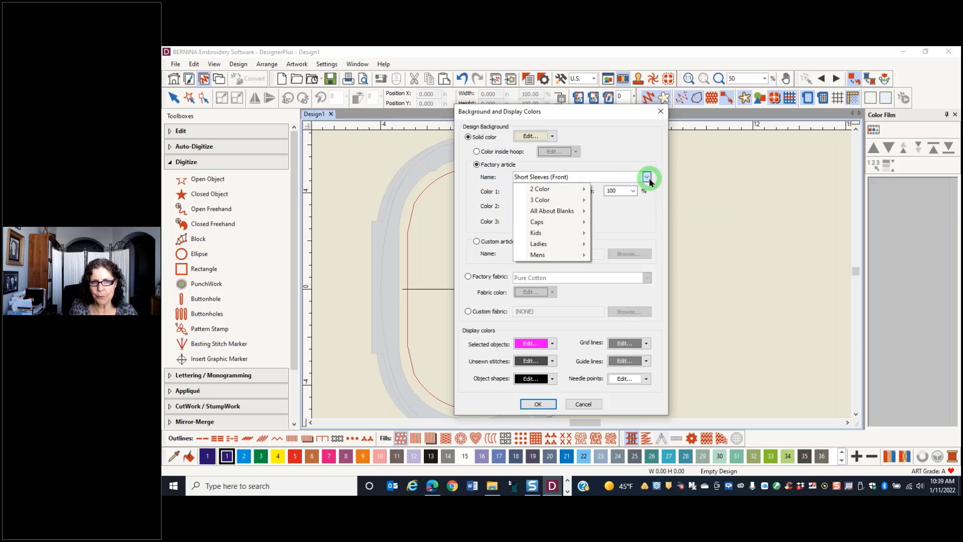
mouse_move(539, 246)
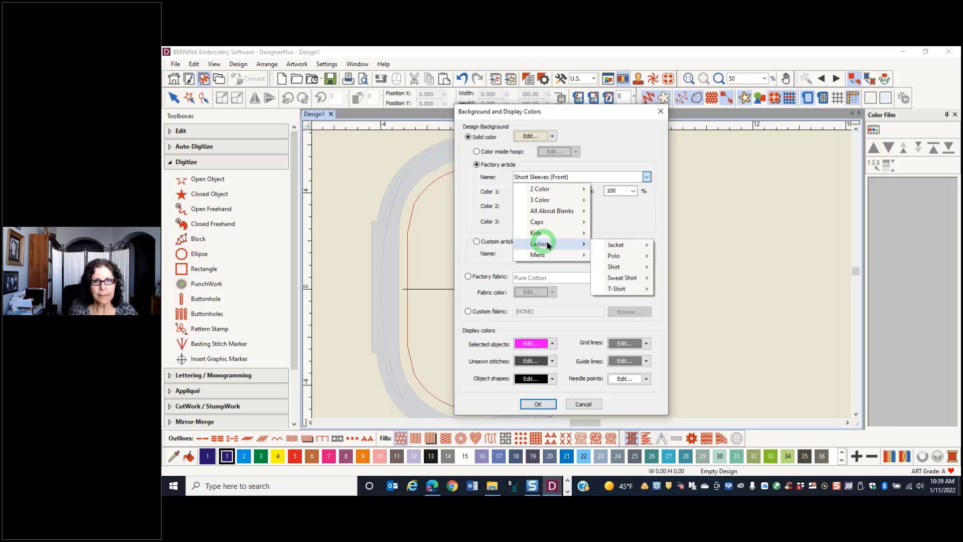
mouse_move(631, 280)
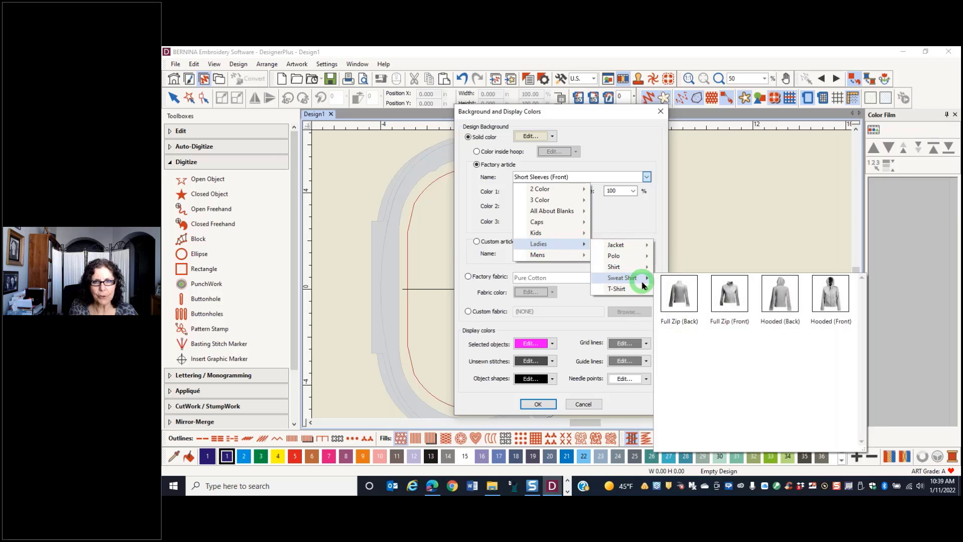
left_click(782, 304)
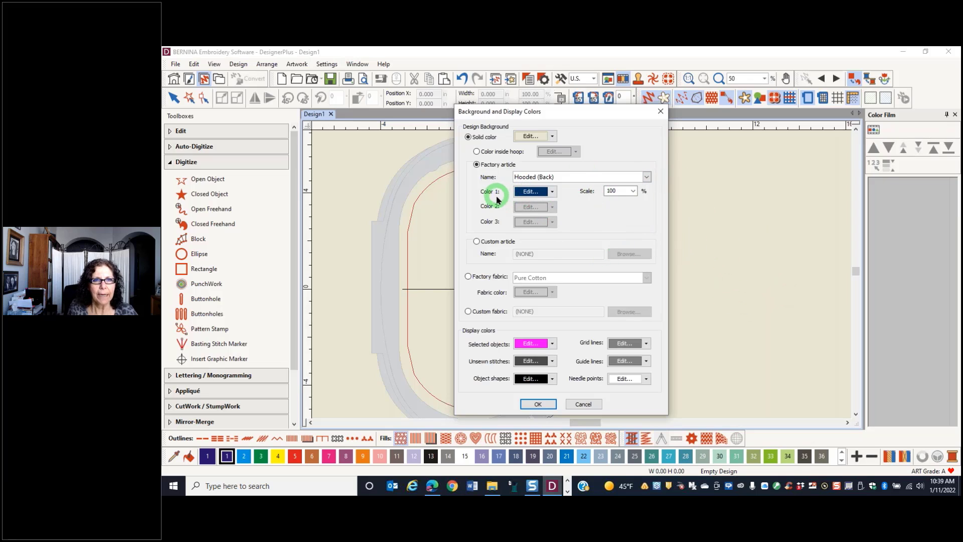
Set the hooded article's Color 1 to light pink and apply the background settings
left_click(552, 191)
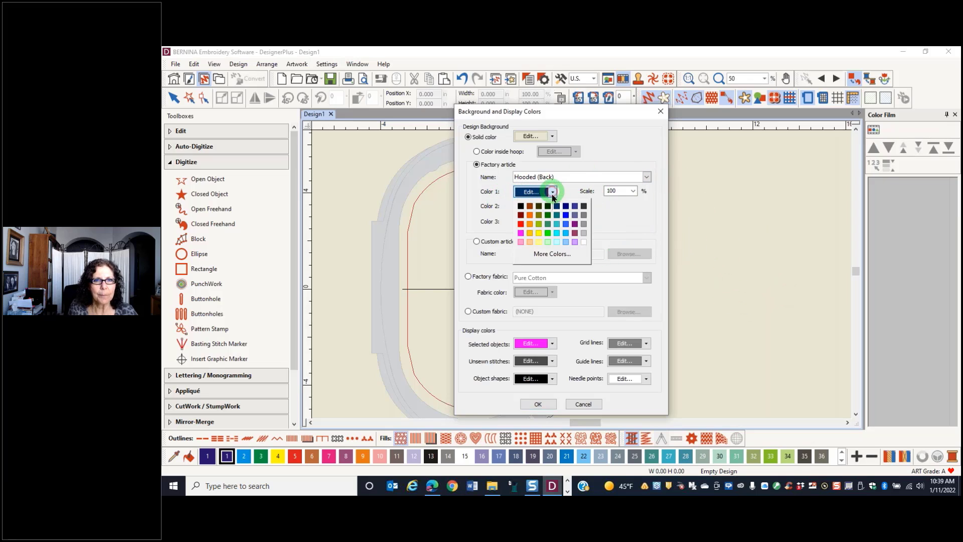
left_click(521, 242)
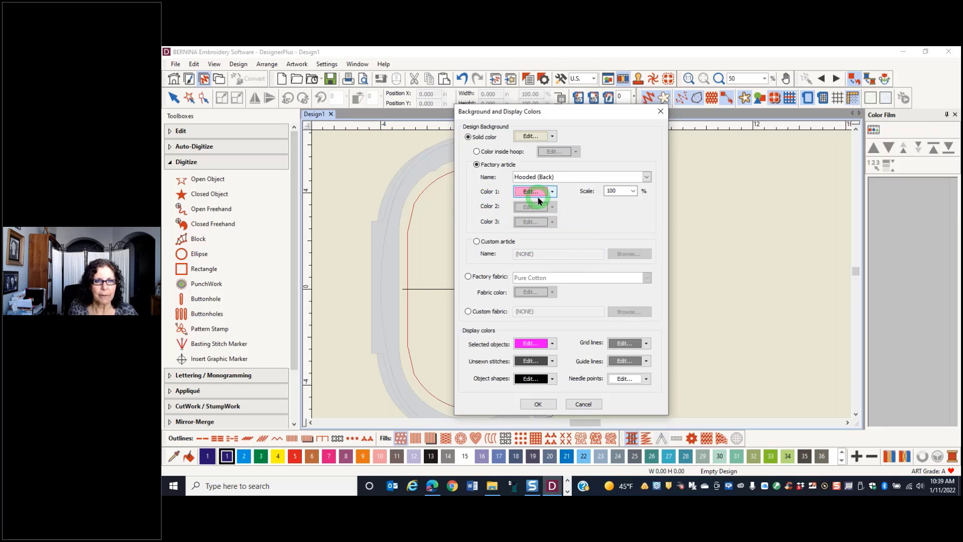
left_click(538, 404)
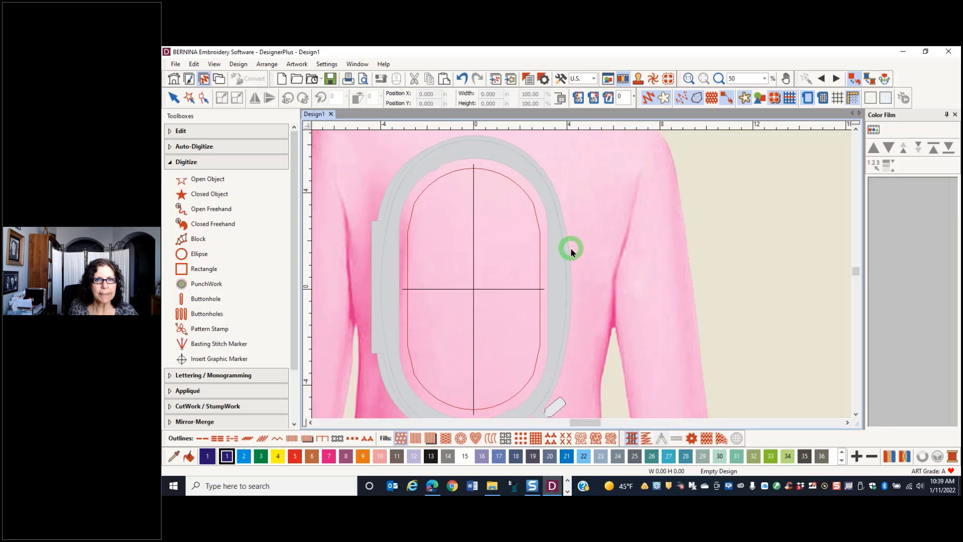
Insert the hearts embroidery HD441.ART80 from the Celebrations & Seasons folder into the design
left_click(764, 79)
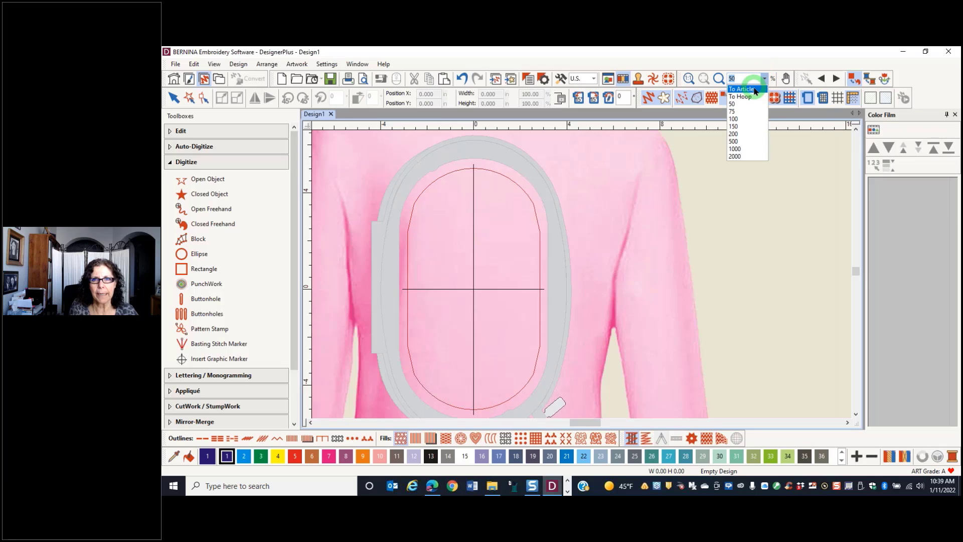
left_click(753, 90)
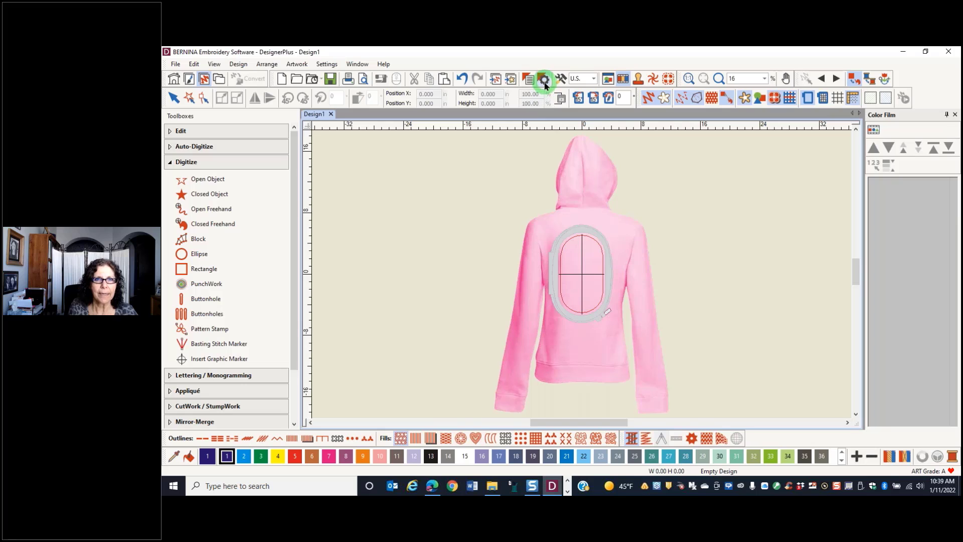
left_click(495, 81)
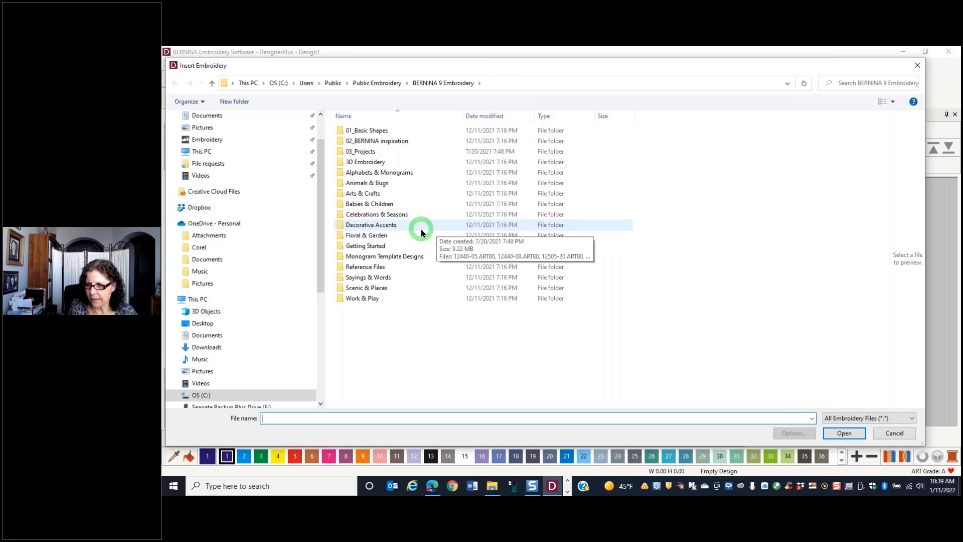
double_click(372, 214)
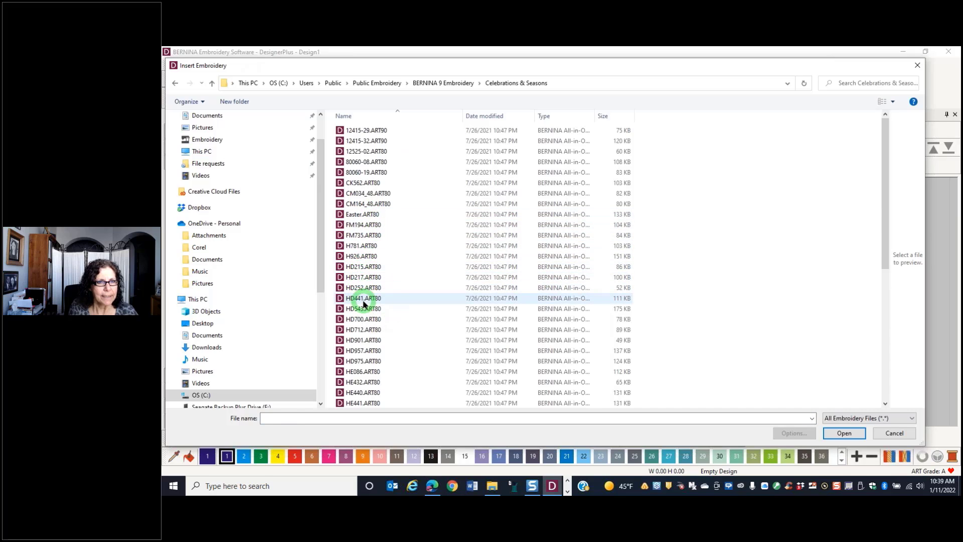
left_click(364, 299)
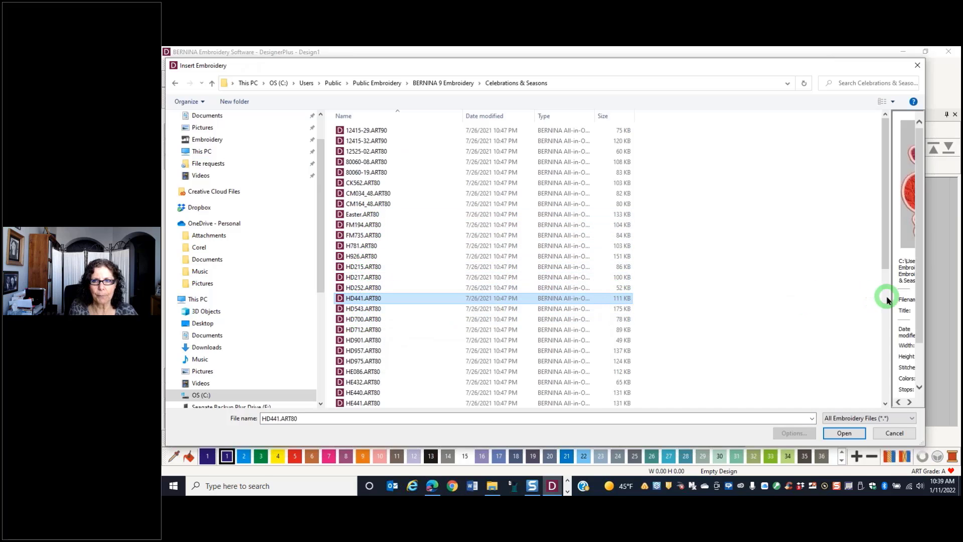
left_click_drag(887, 300, 723, 273)
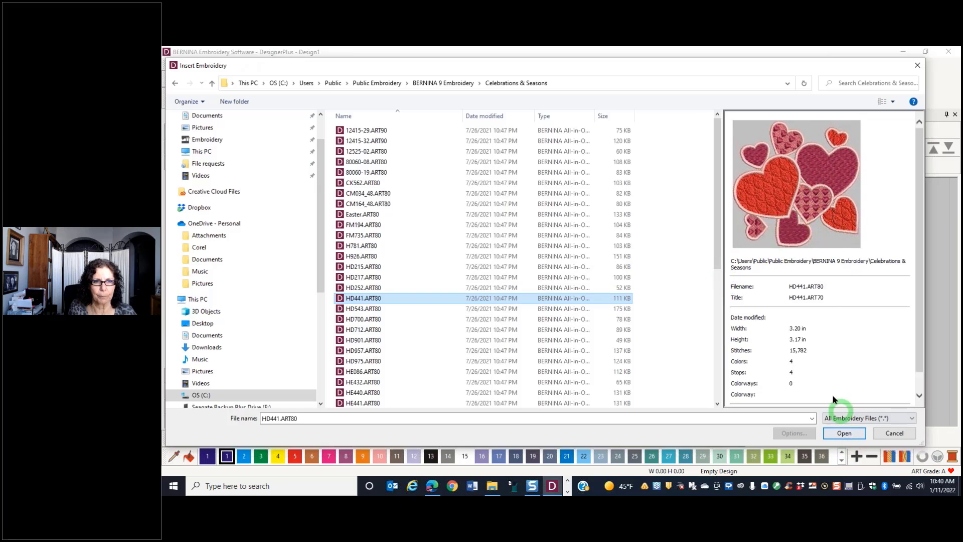
left_click(844, 432)
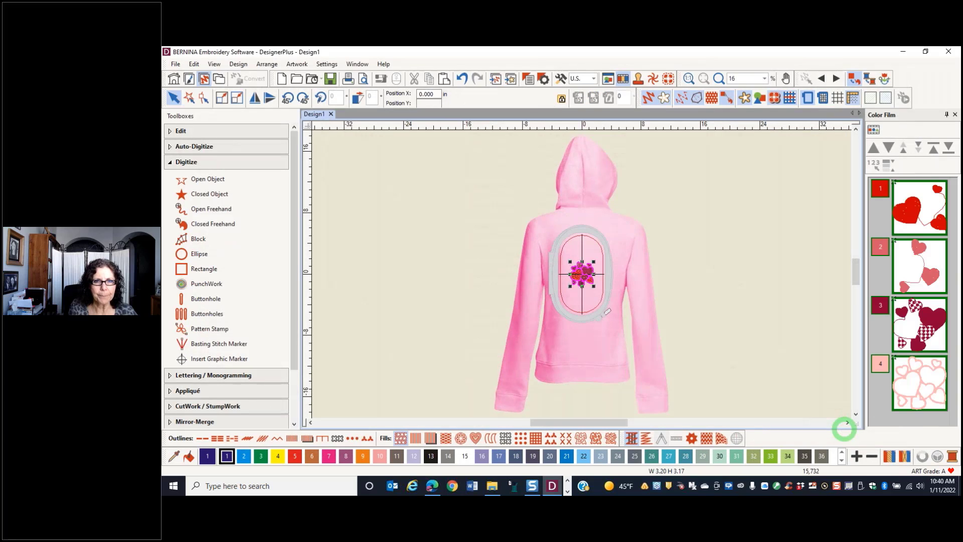
Move the hearts design straight up the hoodie's back to a Y position of about 5 in
left_click(596, 291)
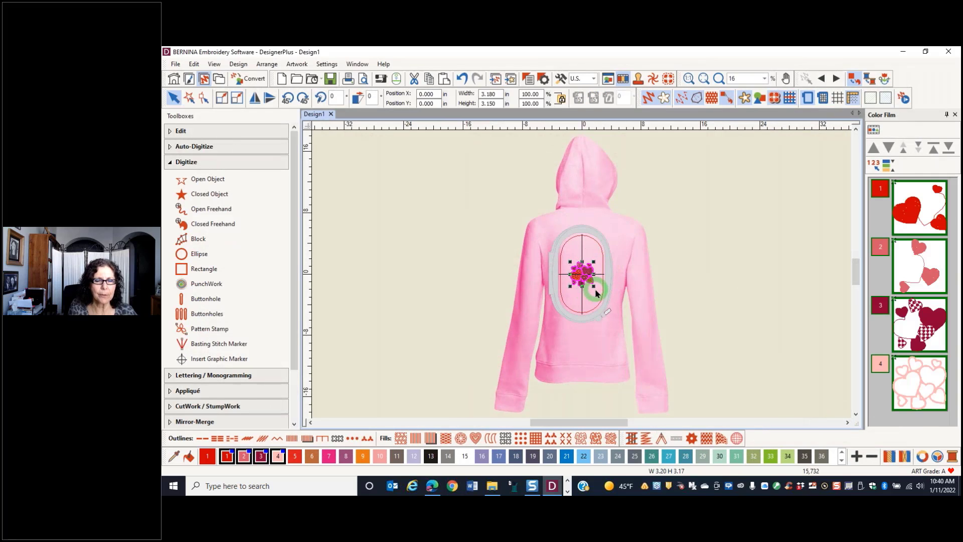
left_click(584, 282)
left_click_drag(584, 281, 583, 241)
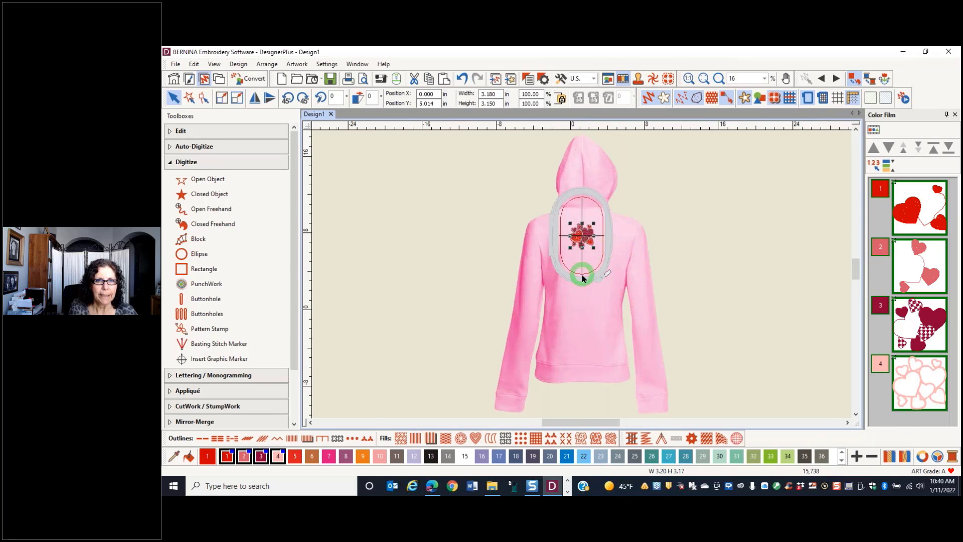
Scale the hearts design proportionally to 175%
scroll(578, 266, "up", 3)
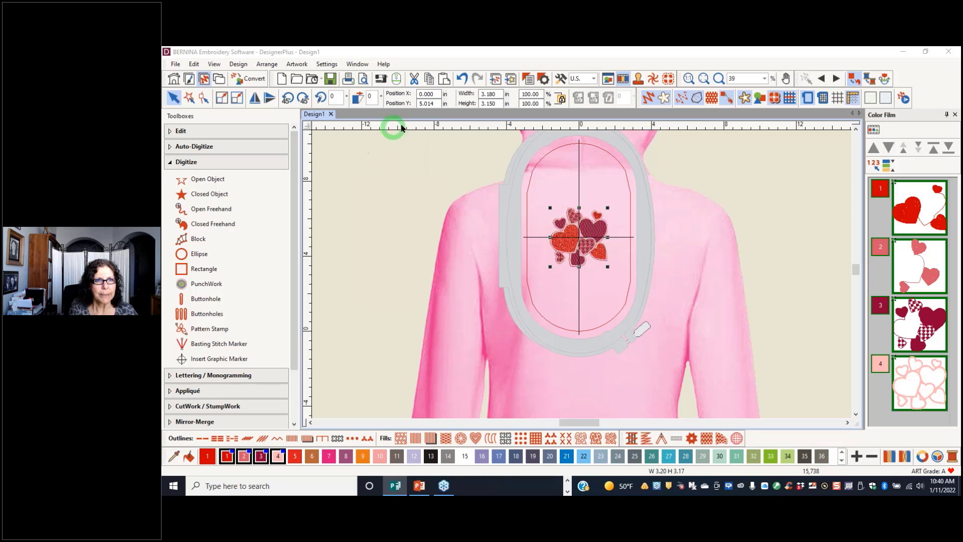
left_click(540, 94)
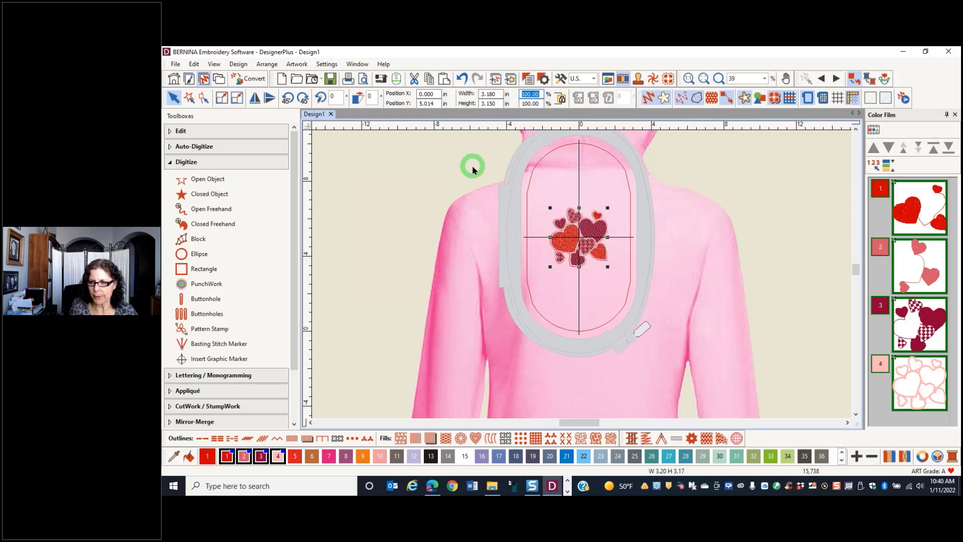
key("End")
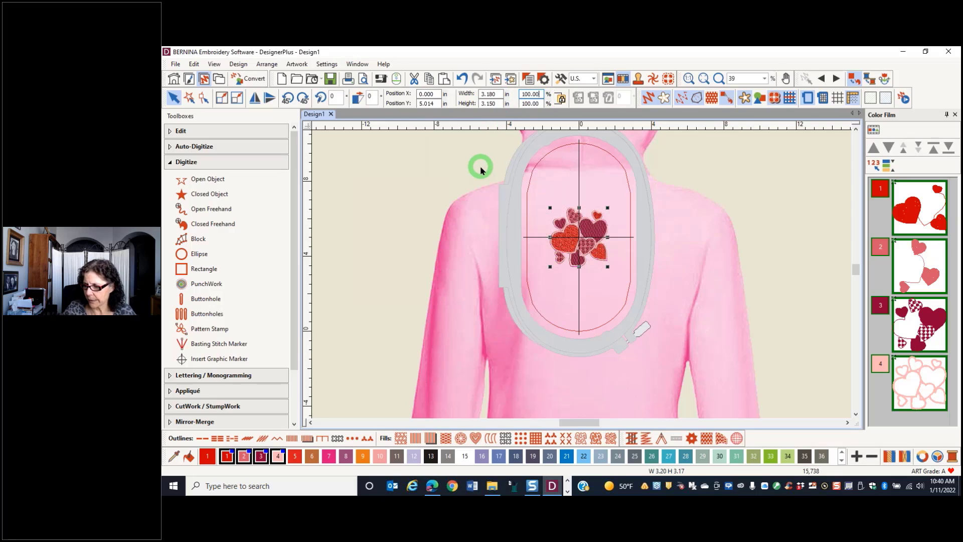
key("ctrl+a")
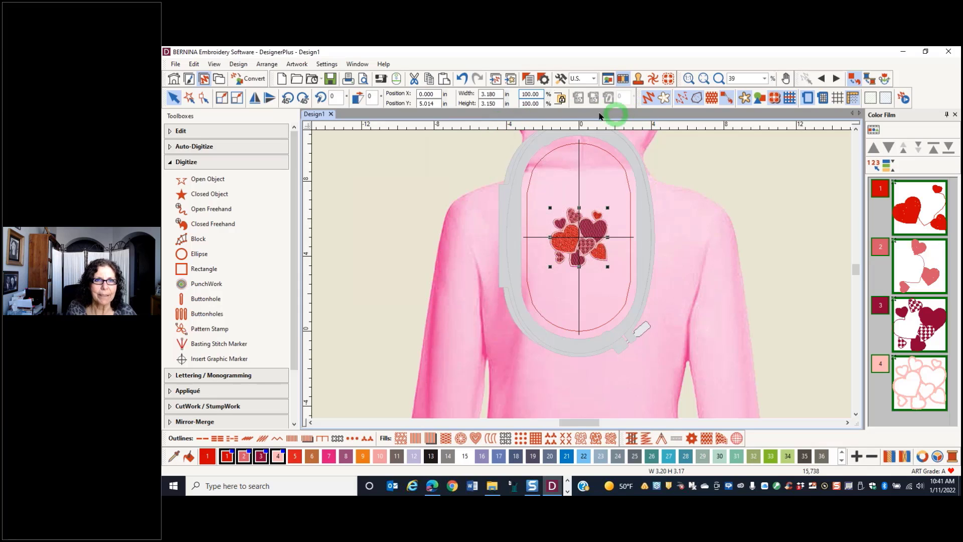
left_click(532, 95)
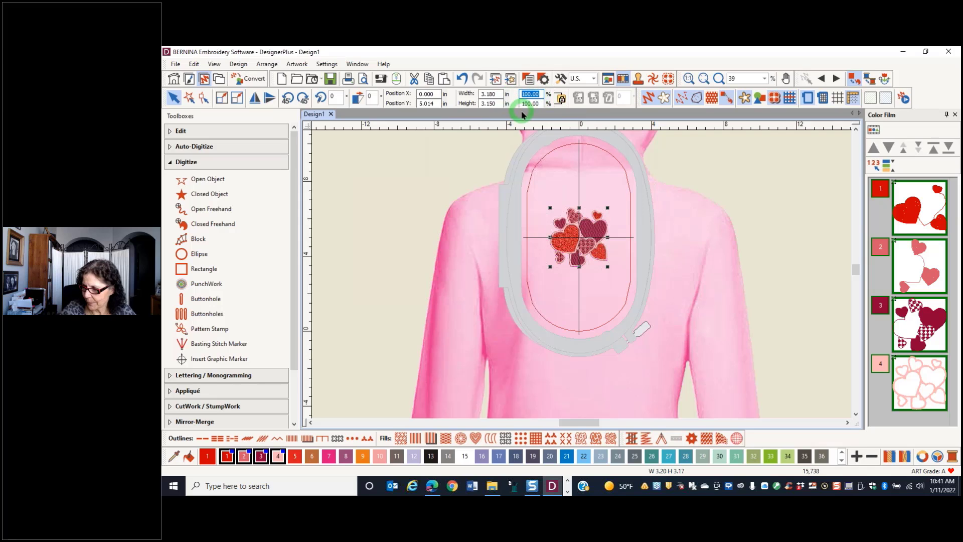
type("1")
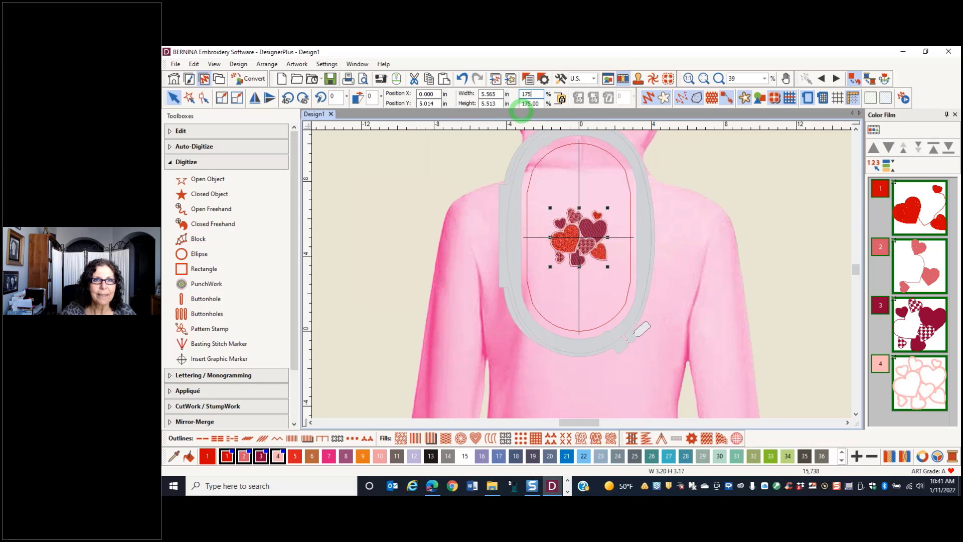
type("75")
key("Return")
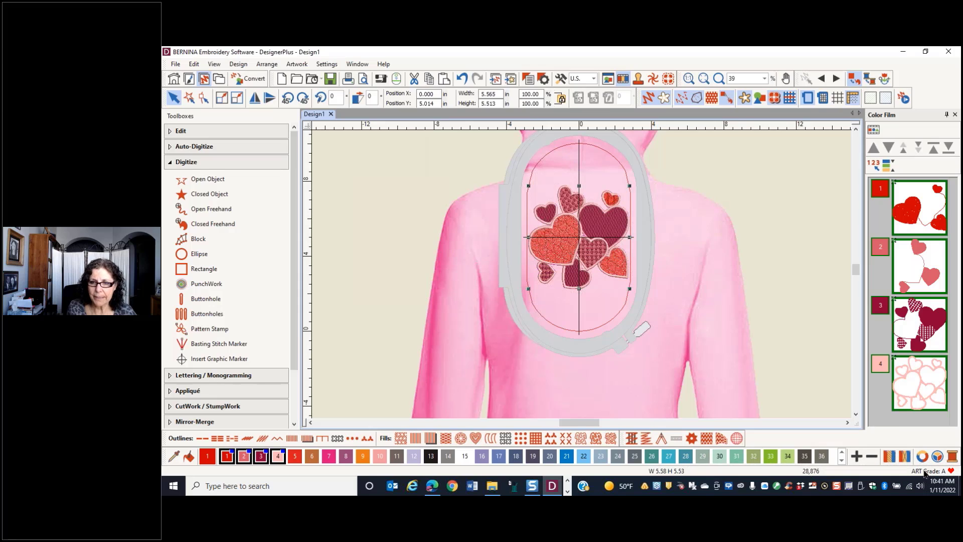
Look up the description of the enlarged design's ART grade
mouse_move(924, 472)
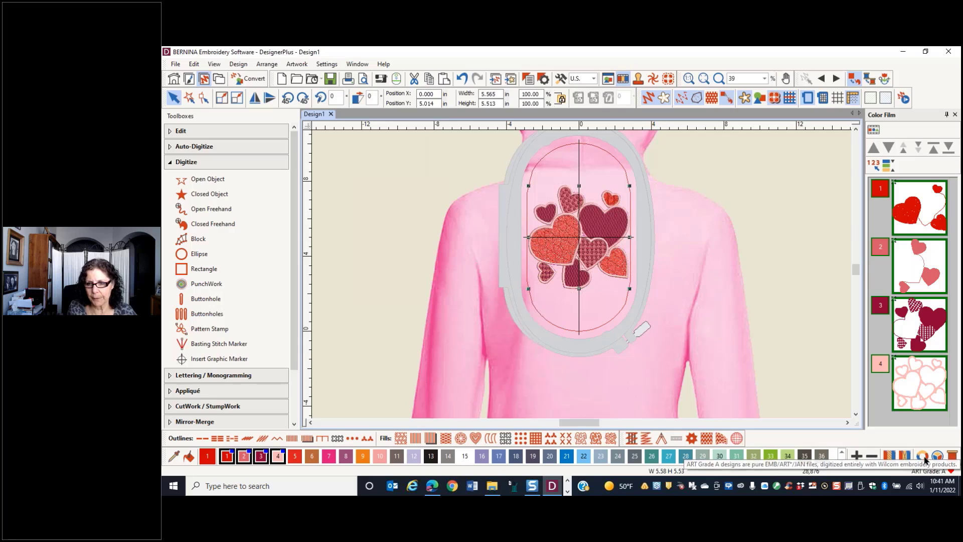
left_click(645, 308)
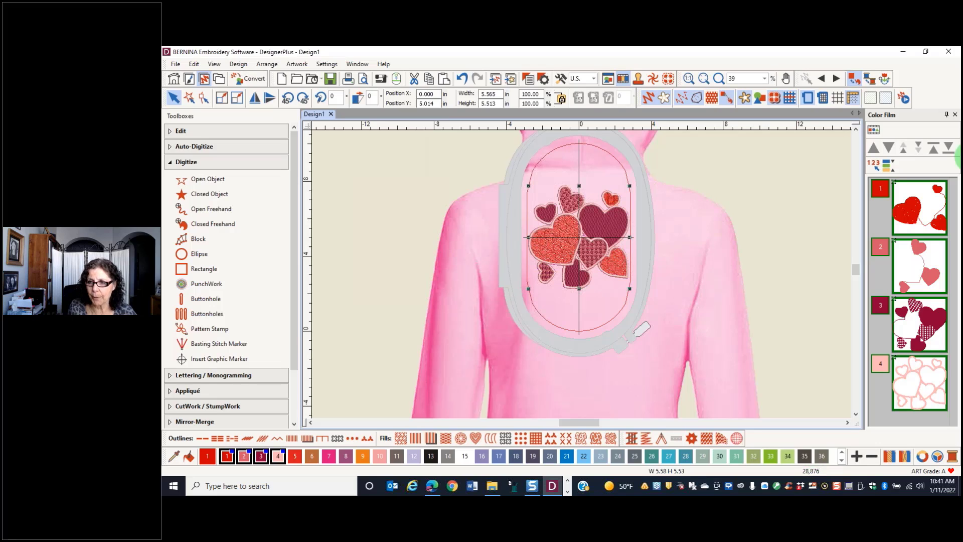
key("alt+Tab")
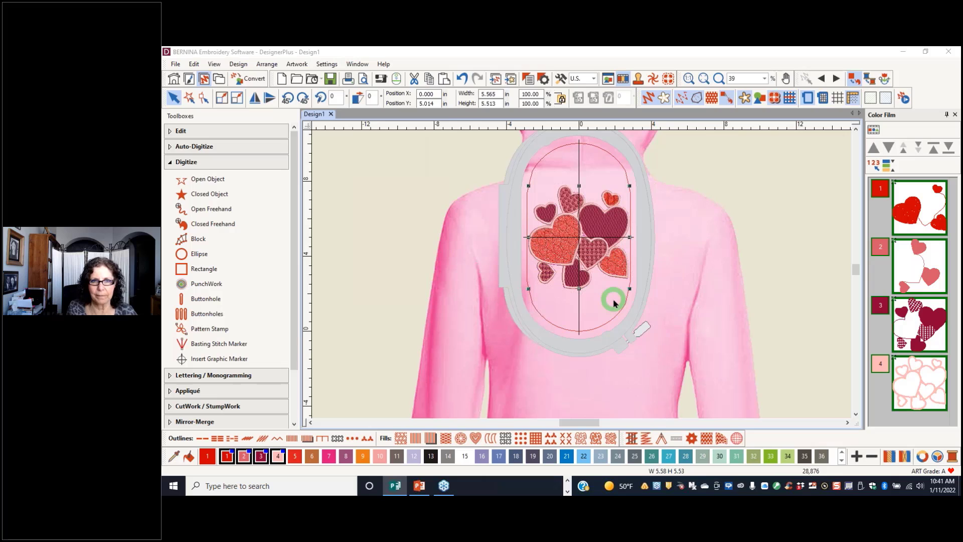
Change the hoop to the BERNINA Midi Hoop, 165 x 265
left_click(808, 99)
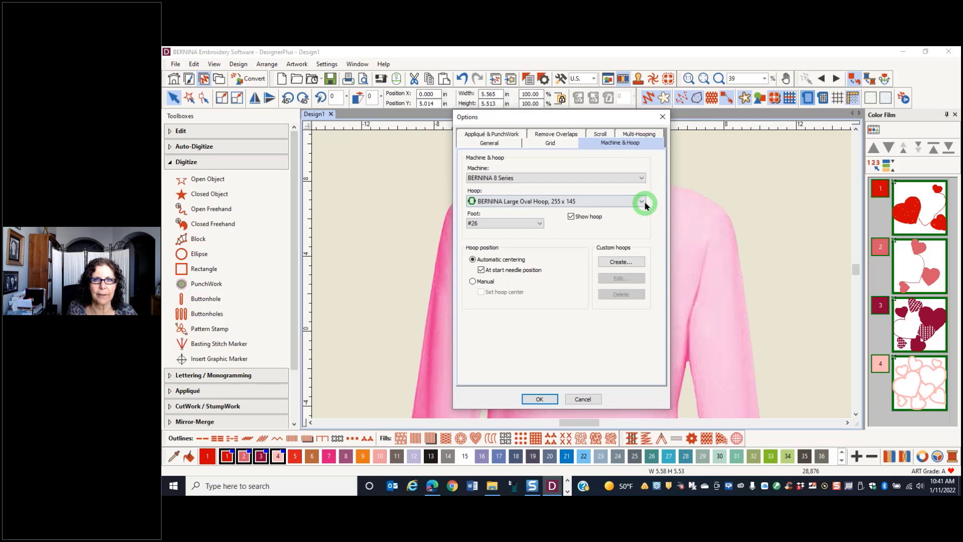
left_click(630, 201)
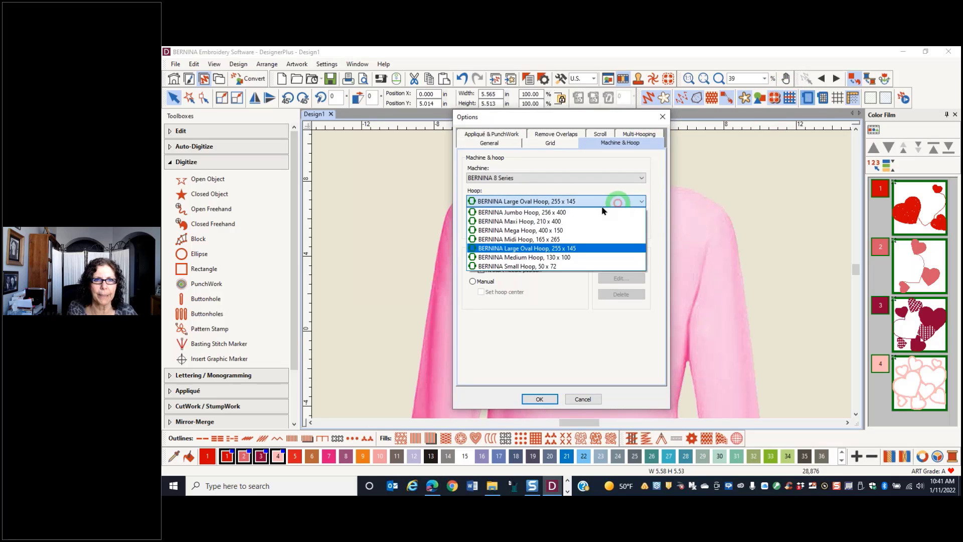
left_click(525, 240)
left_click(539, 399)
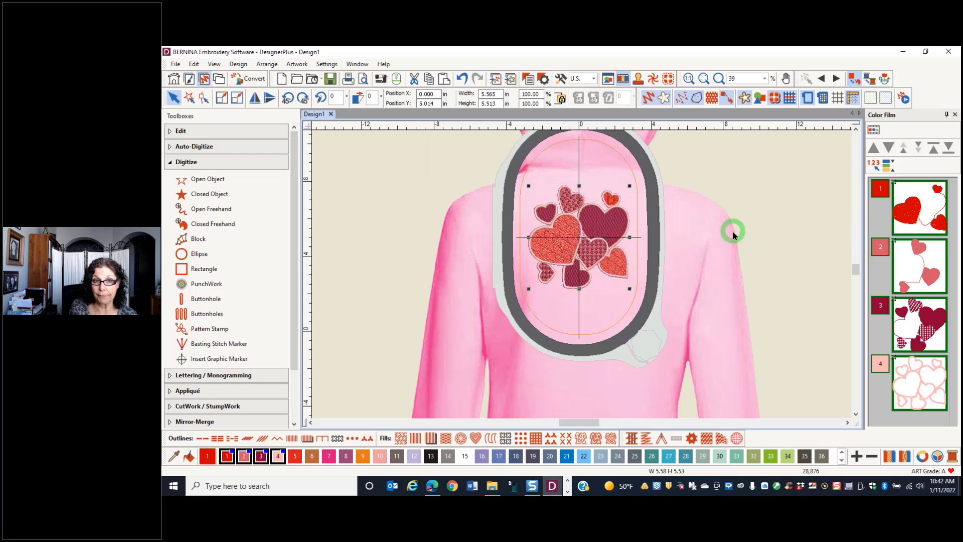
Deselect the hearts design and measure the hoodie's back from shoulder to shoulder
left_click(802, 192)
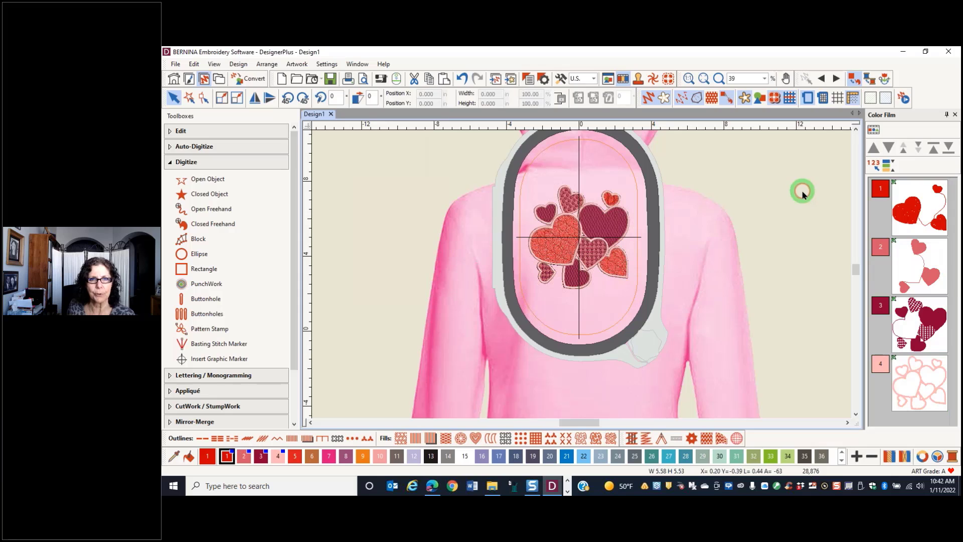
key("m")
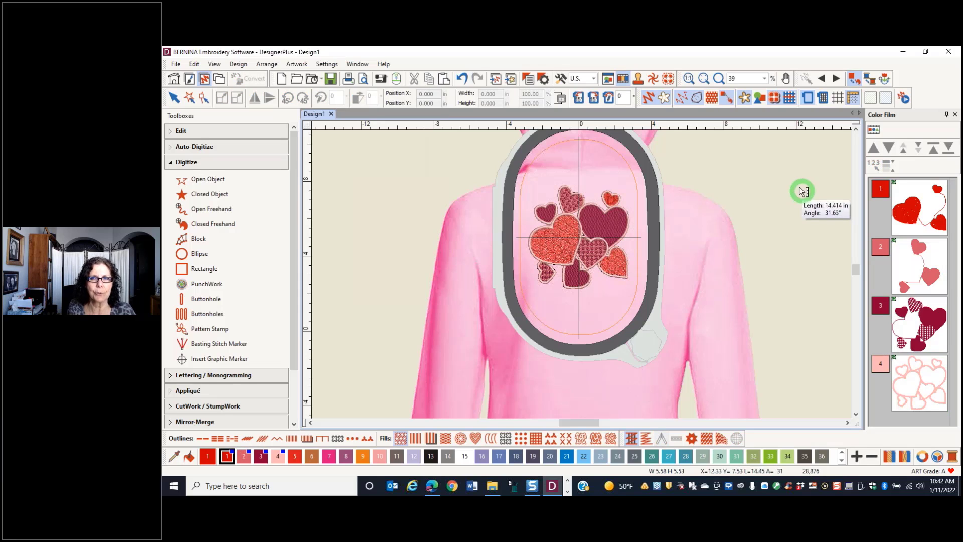
left_click(454, 200)
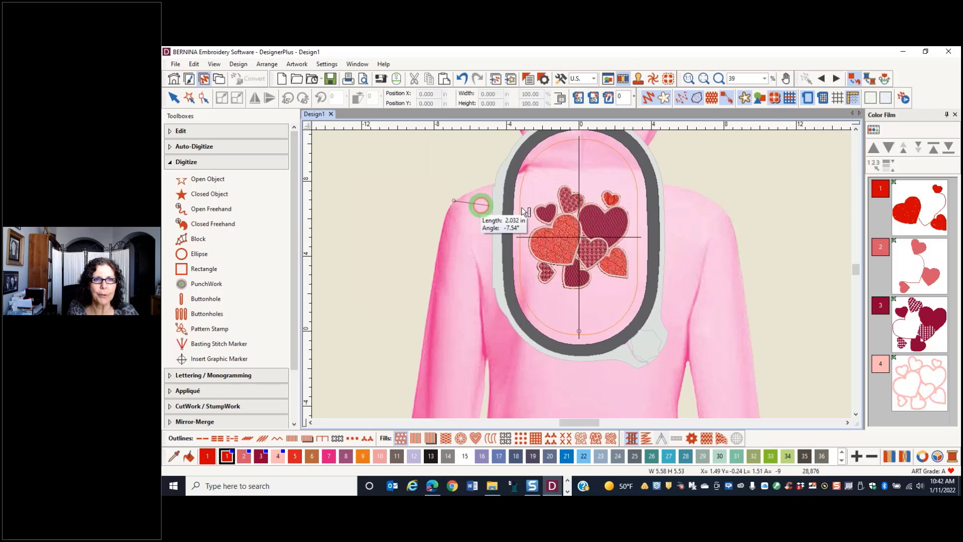
left_click(452, 203)
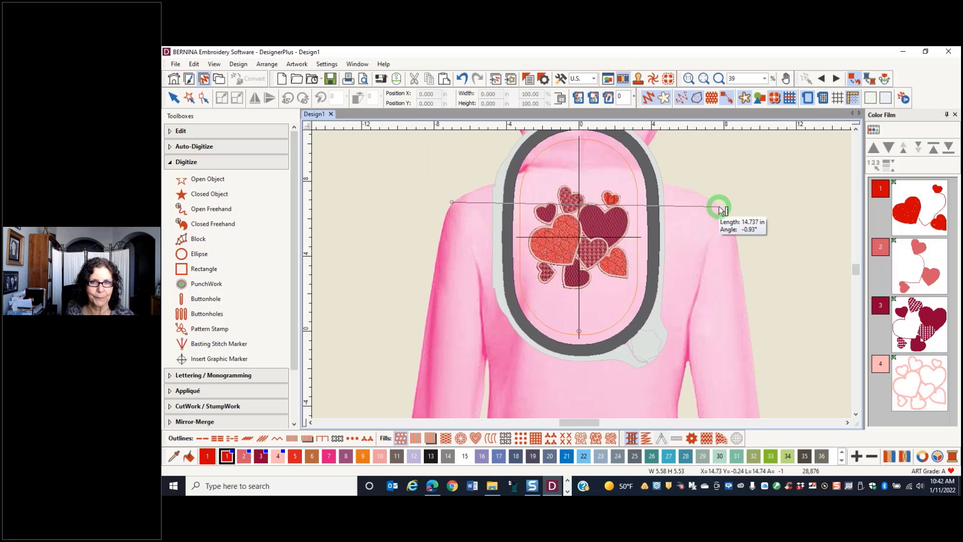
End the hoodie measurement, switch to the Calculator and divide 16.5 by 15
key("Escape")
key("Escape")
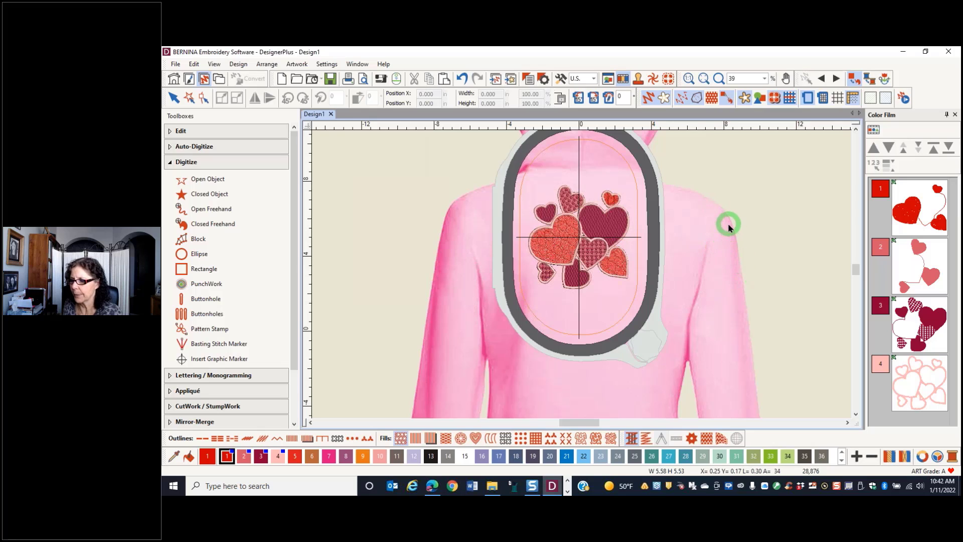
key("XF86Calculator")
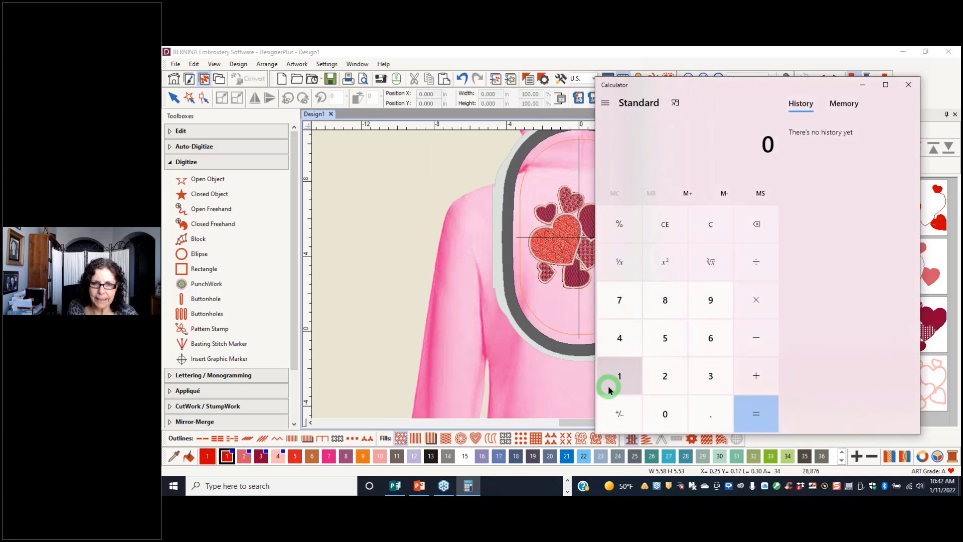
left_click(613, 382)
left_click(710, 337)
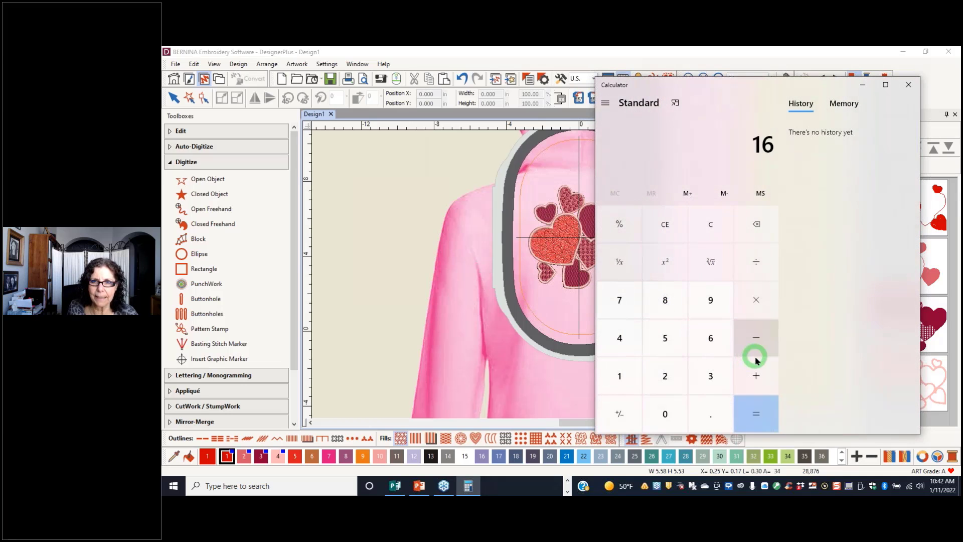
left_click(710, 412)
left_click(660, 338)
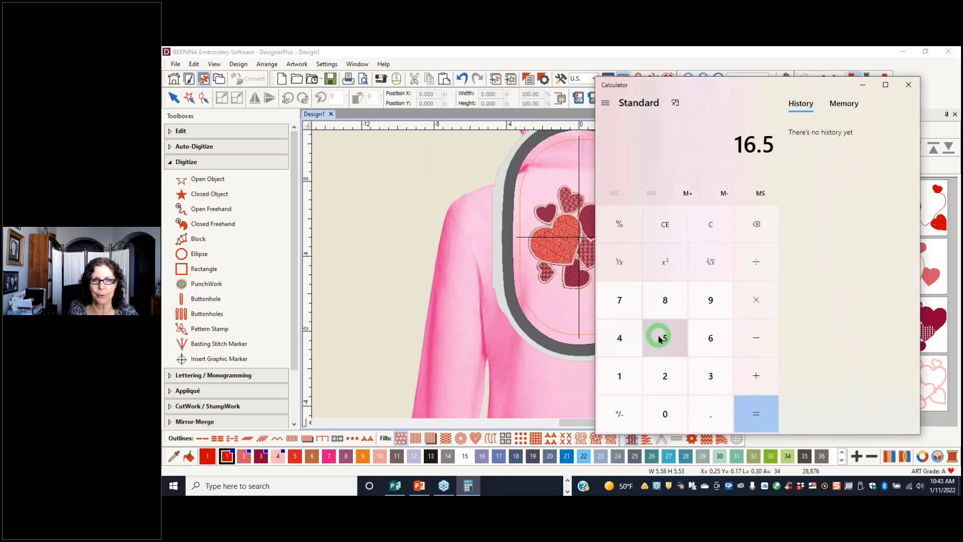
left_click(756, 262)
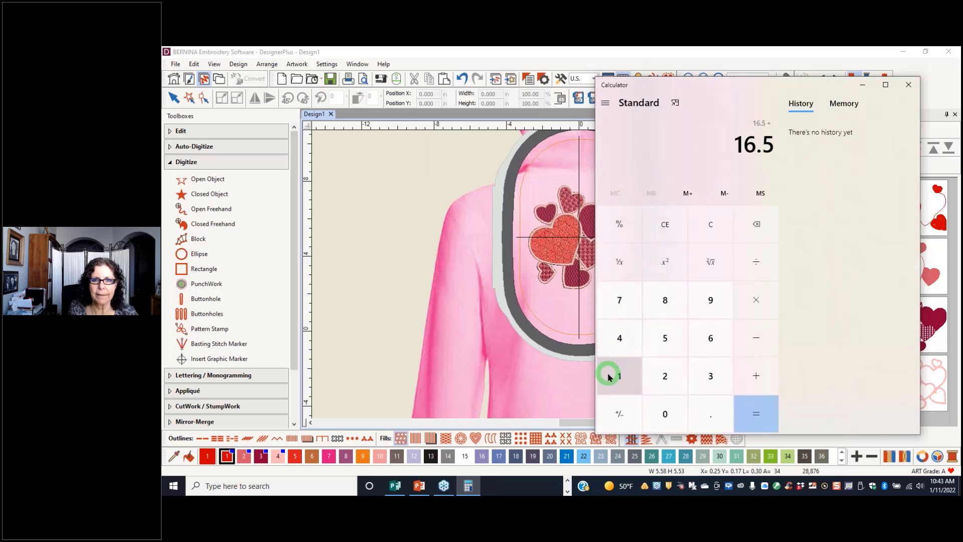
left_click(609, 372)
left_click(667, 337)
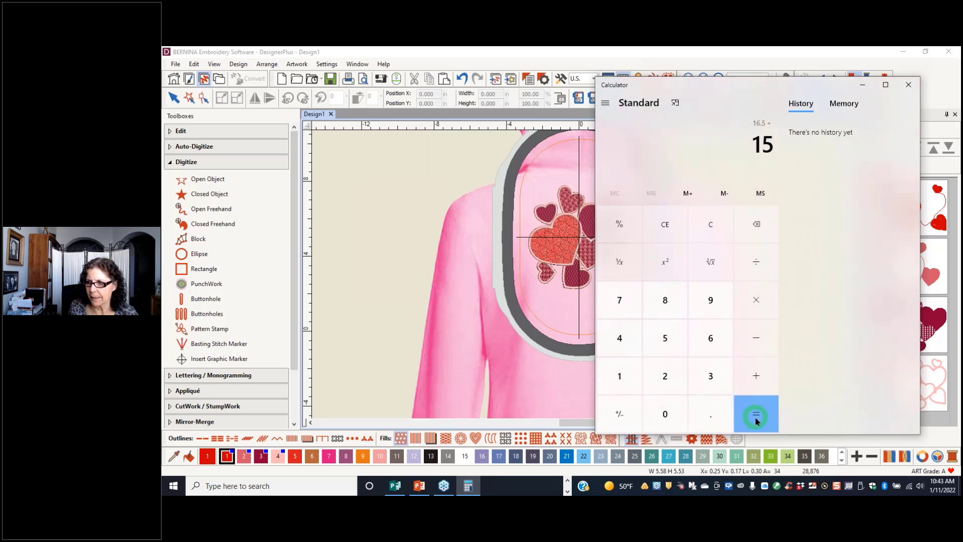
left_click(756, 421)
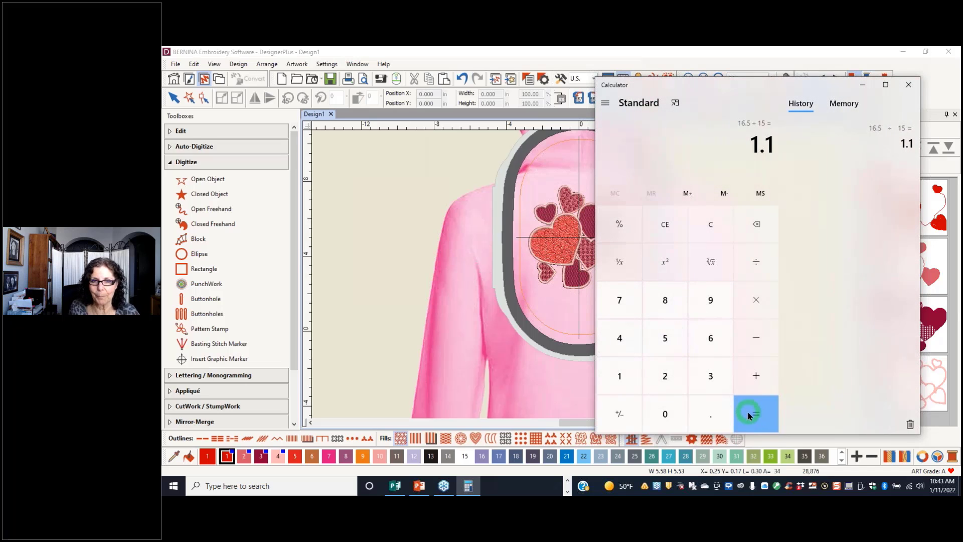
Multiply the quotient by 100 to get the scale percentage and close the Calculator
left_click(752, 302)
left_click(618, 376)
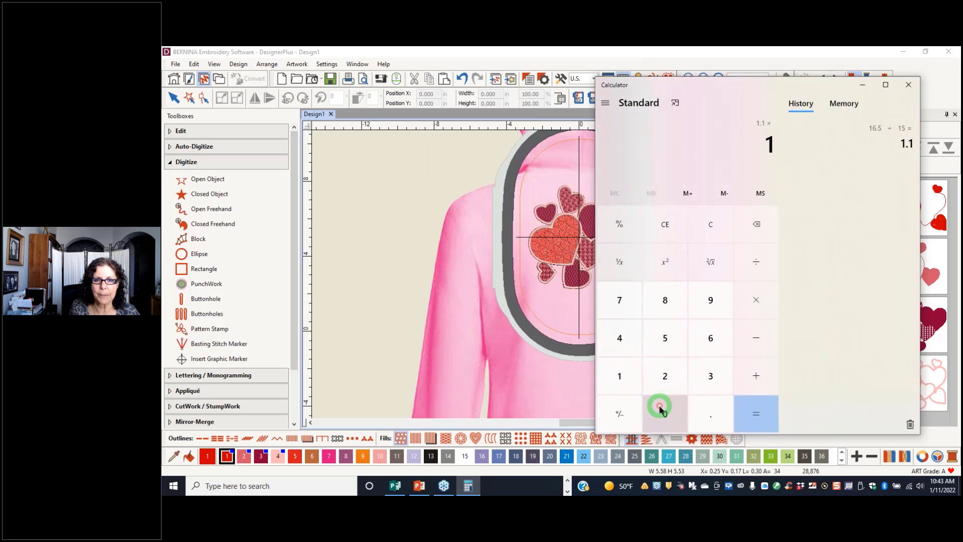
left_click(661, 410)
left_click(662, 411)
left_click(757, 411)
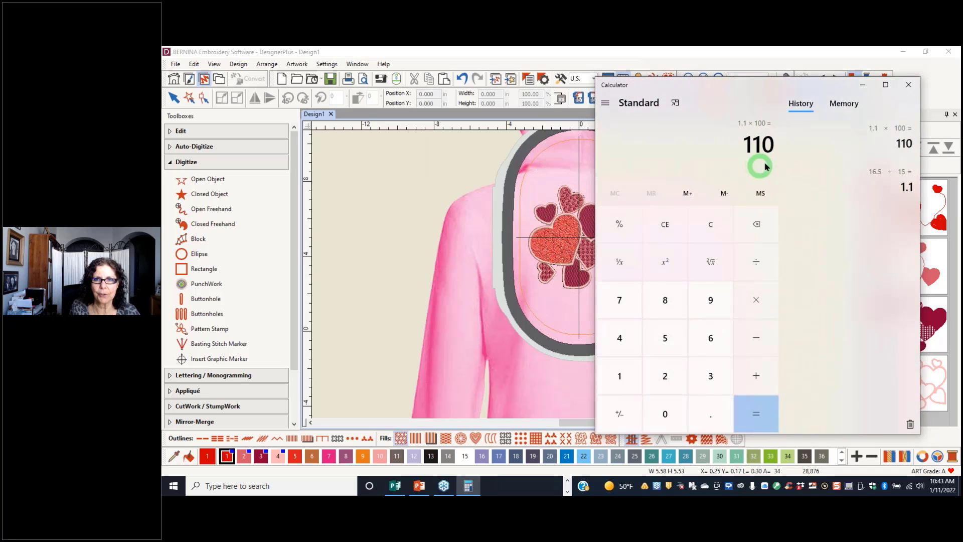
left_click(908, 85)
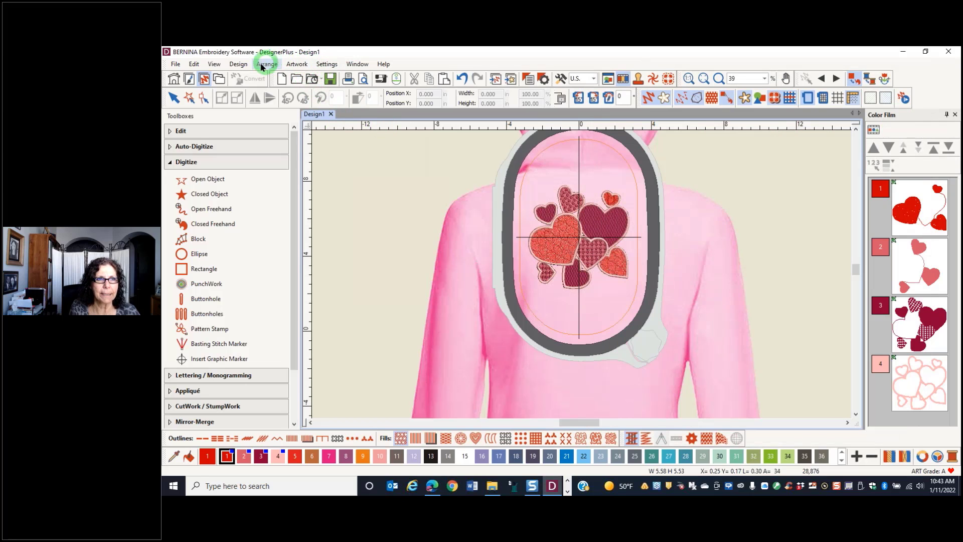
Set the scale of the Hooded (Back) factory article background to 110%
left_click(239, 64)
left_click(255, 120)
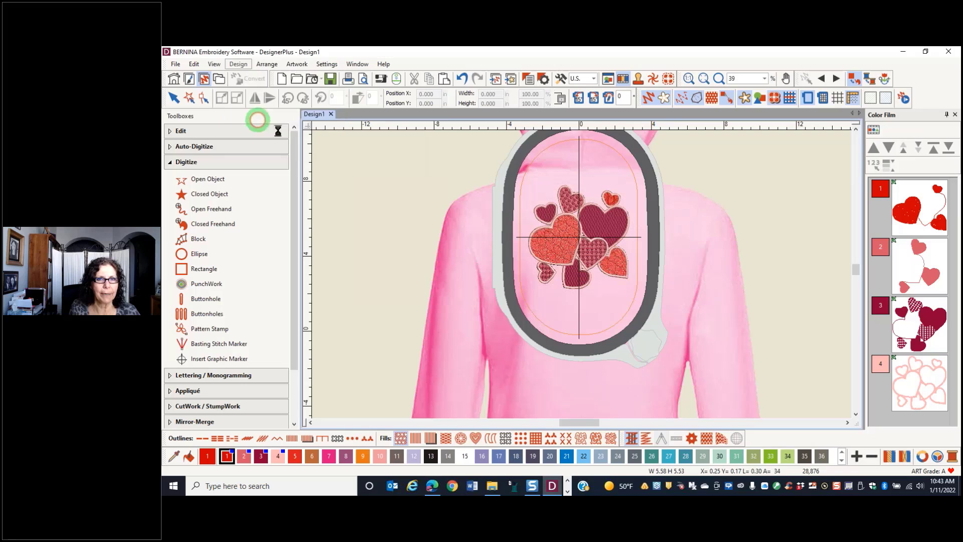
left_click_drag(617, 190, 599, 194)
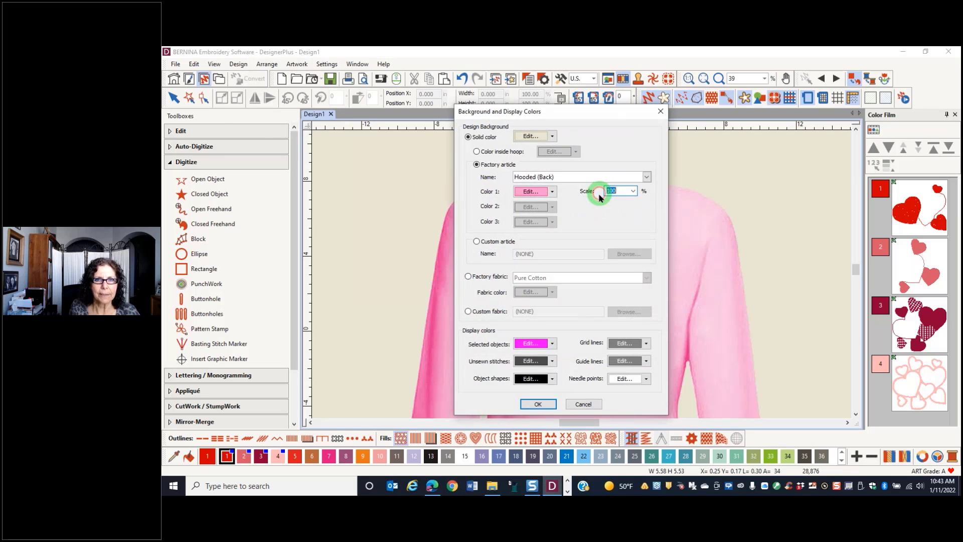
type("11")
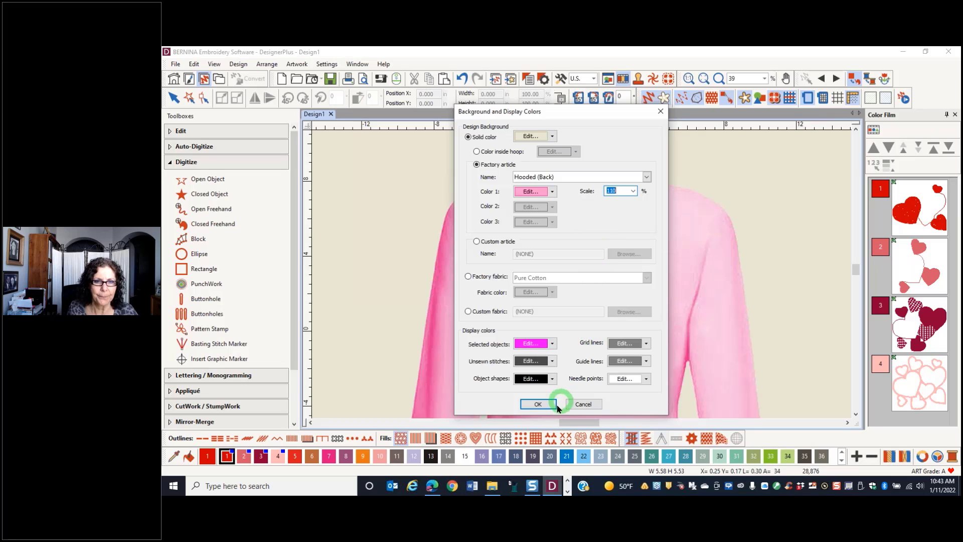
left_click(538, 404)
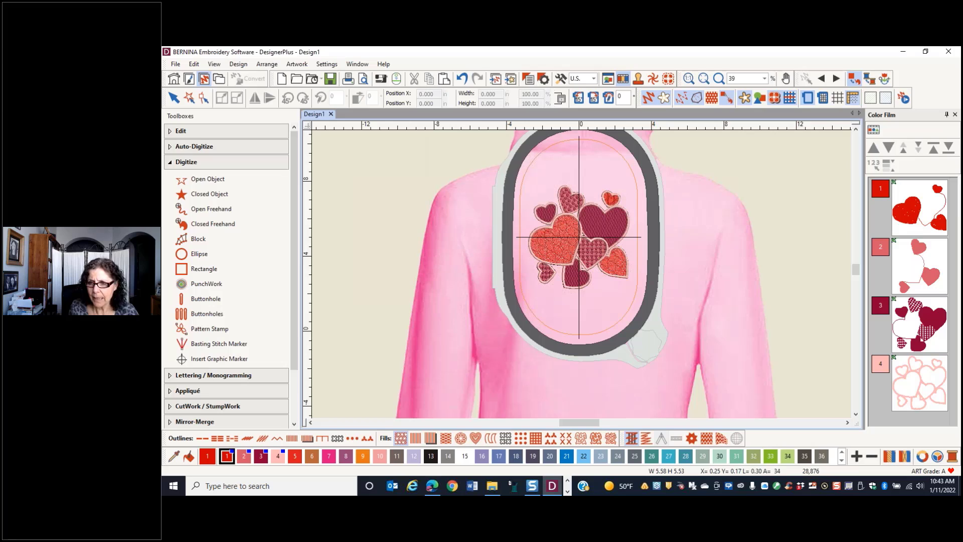
Start a new blank design and insert the artwork Front Yoke Not Cropped.jpg from the Images for Class folder in Articles- 1-22 on the Desktop
key("alt+Tab")
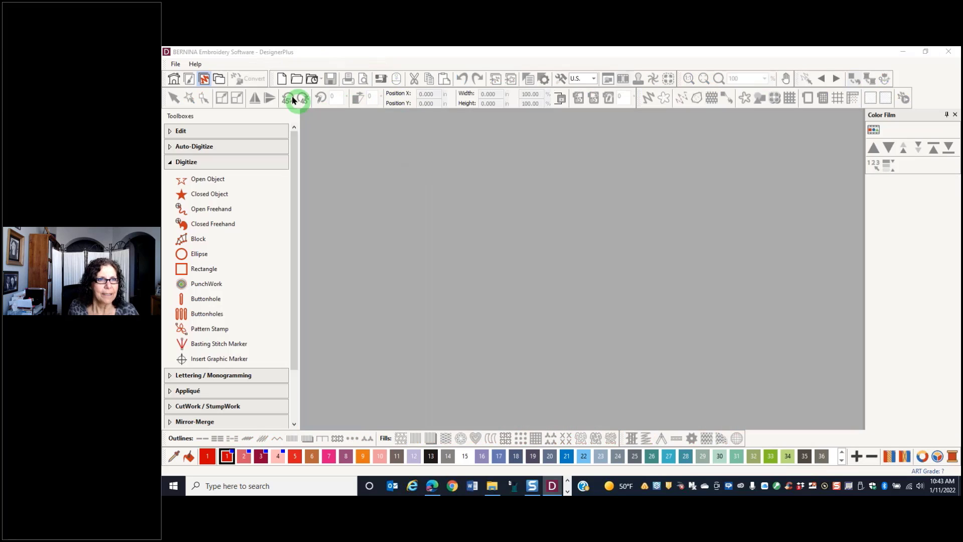
left_click(281, 78)
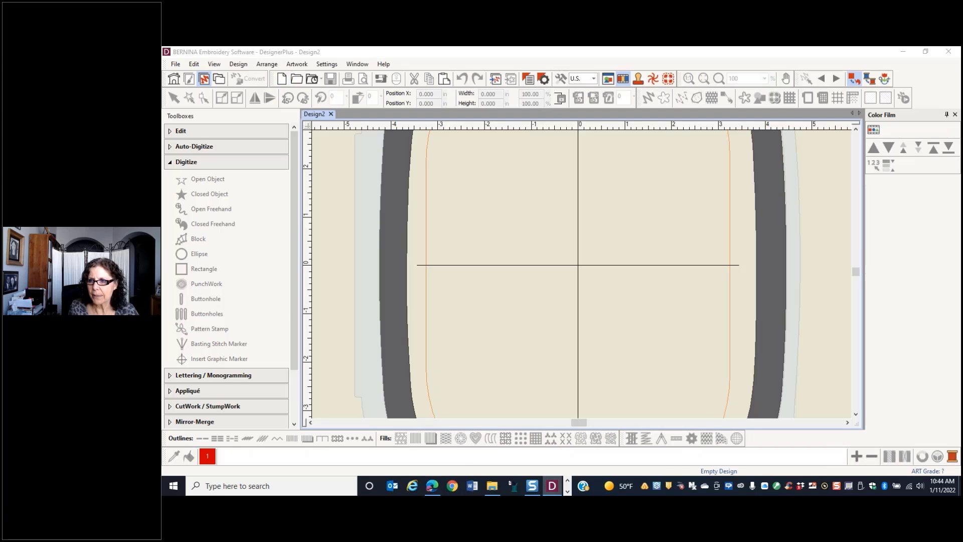
left_click(510, 80)
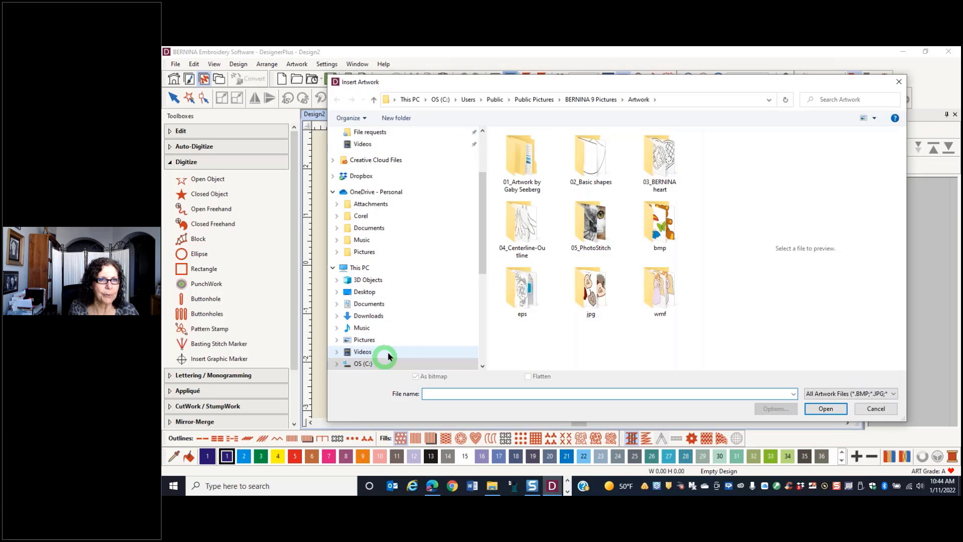
scroll(398, 361, "up", 3)
left_click(365, 154)
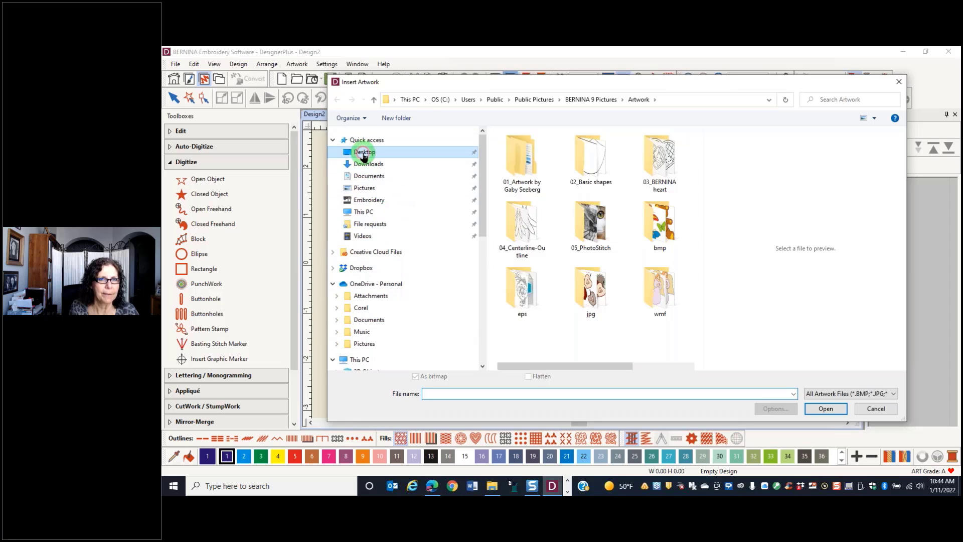
left_click(524, 221)
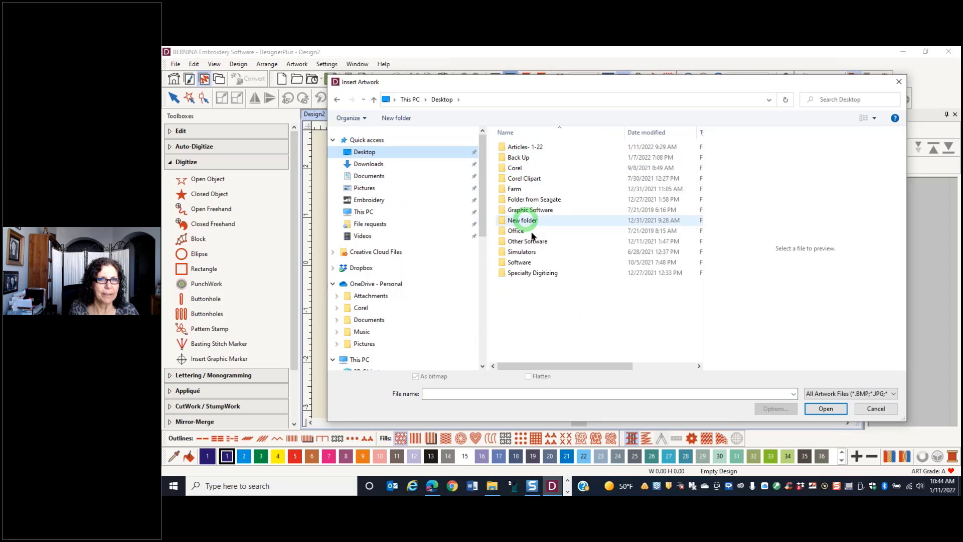
double_click(522, 147)
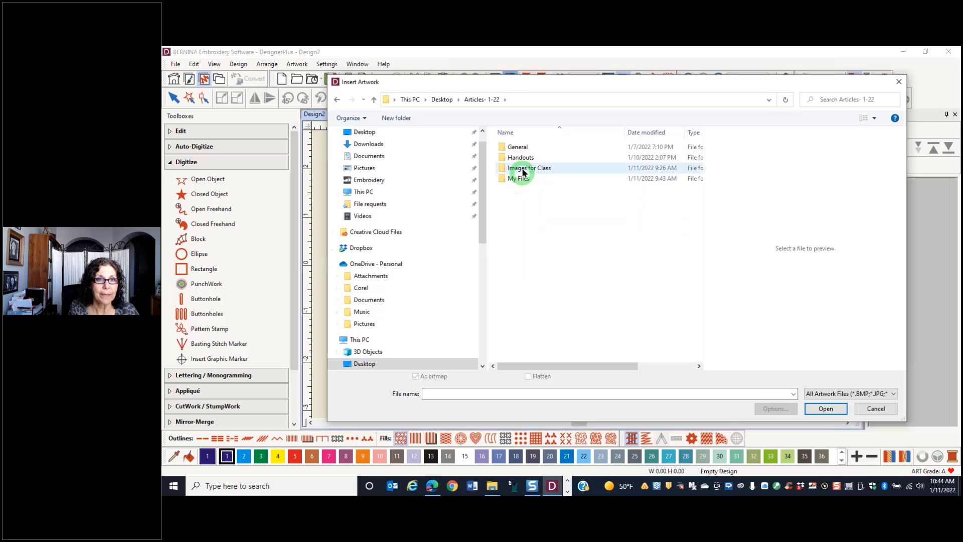
double_click(522, 170)
left_click(665, 175)
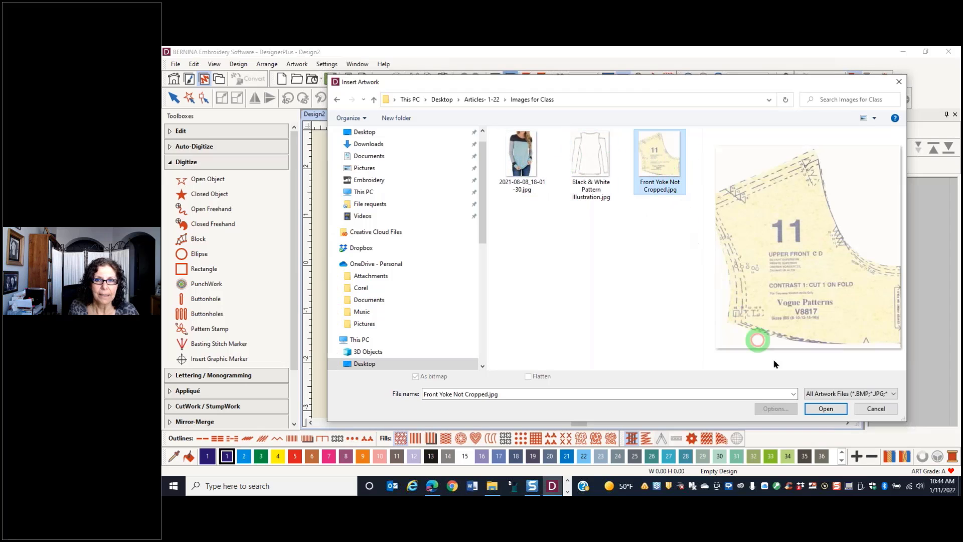
left_click(826, 408)
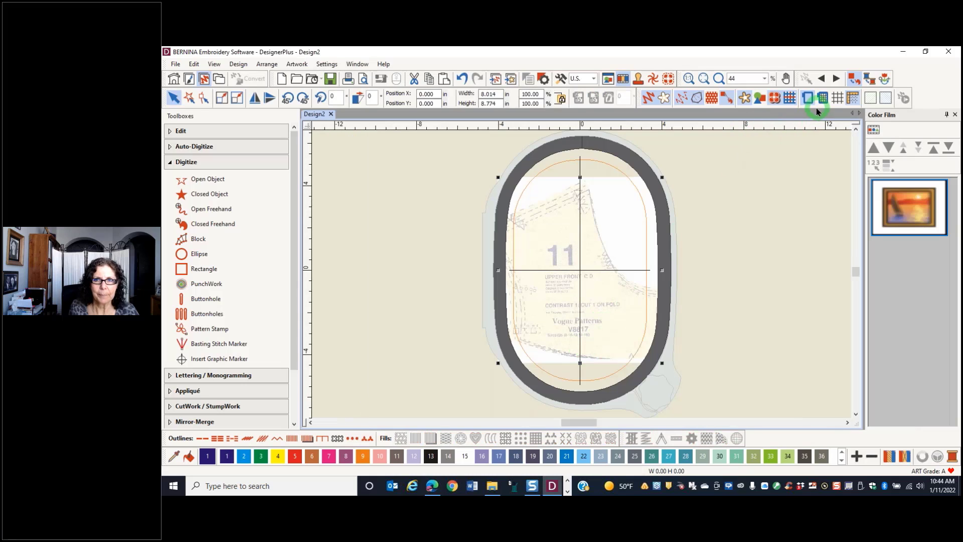
Hide the hoop and place a horizontally mirrored copy of the yoke pattern beside the original, meeting at the center front fold
left_click(813, 99)
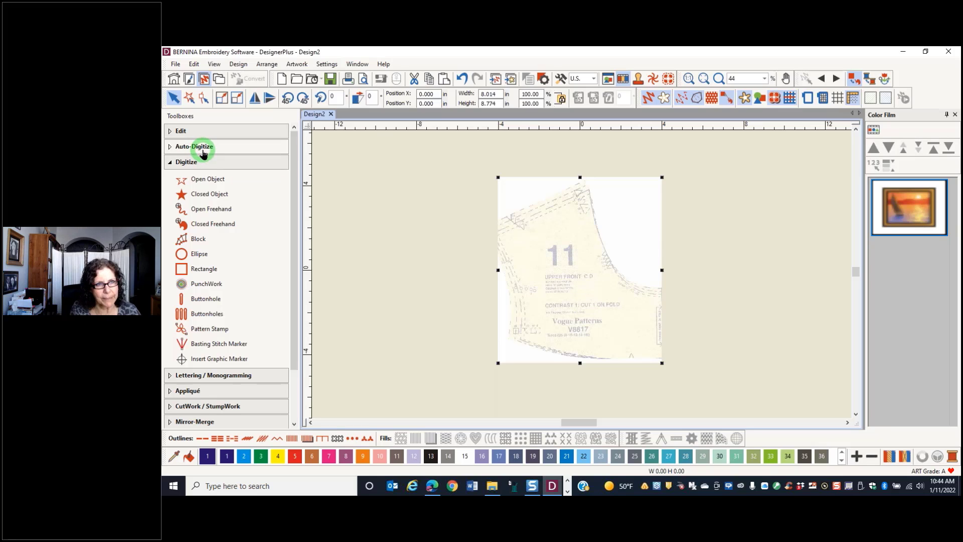
left_click(203, 150)
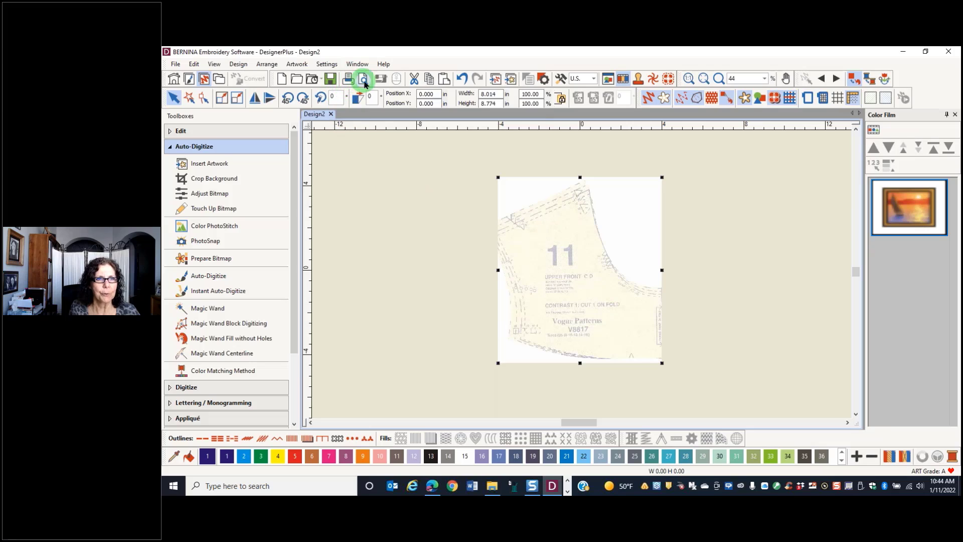
left_click(429, 80)
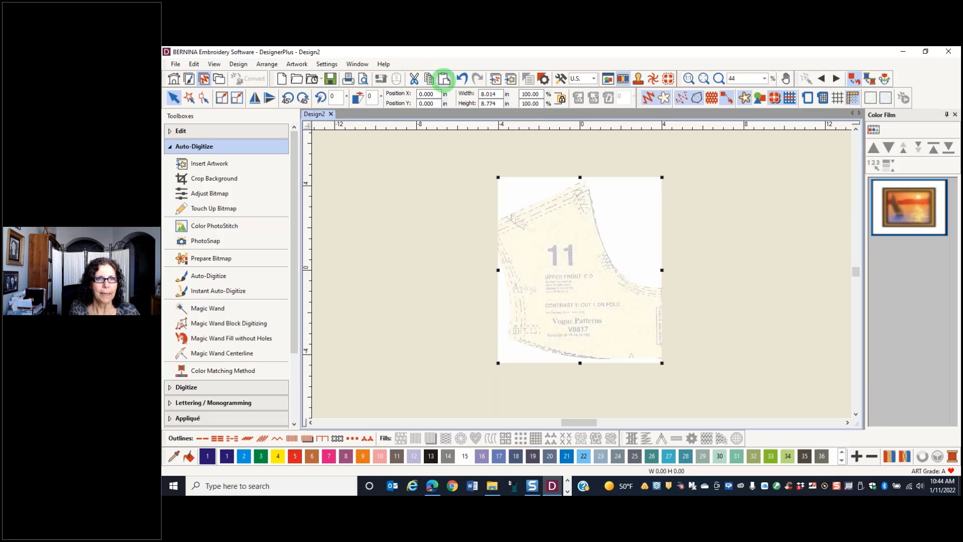
left_click(444, 80)
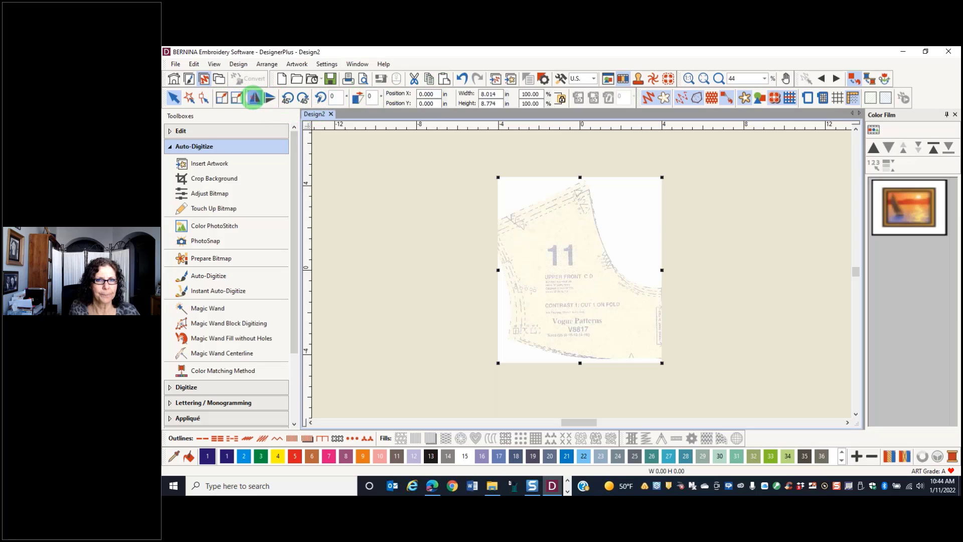
left_click(254, 98)
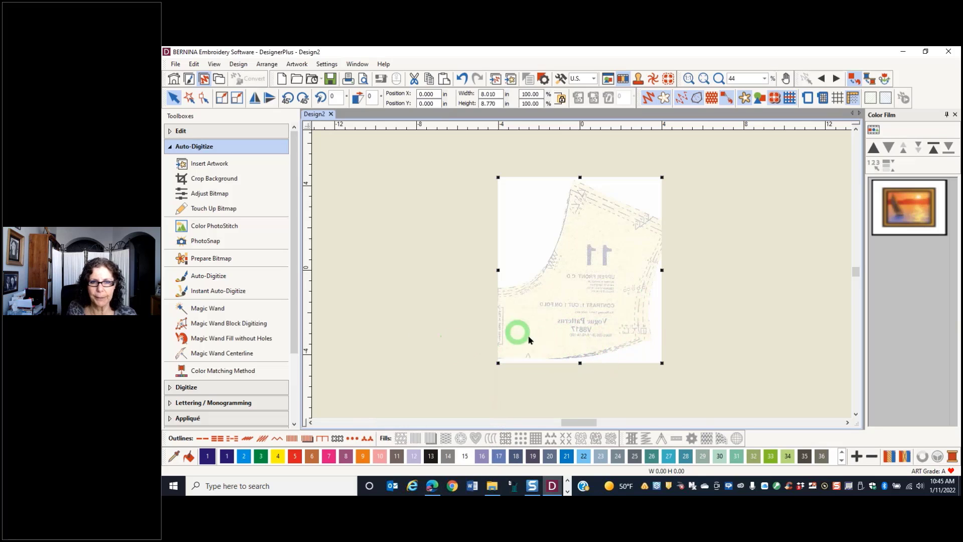
left_click_drag(580, 316, 742, 318)
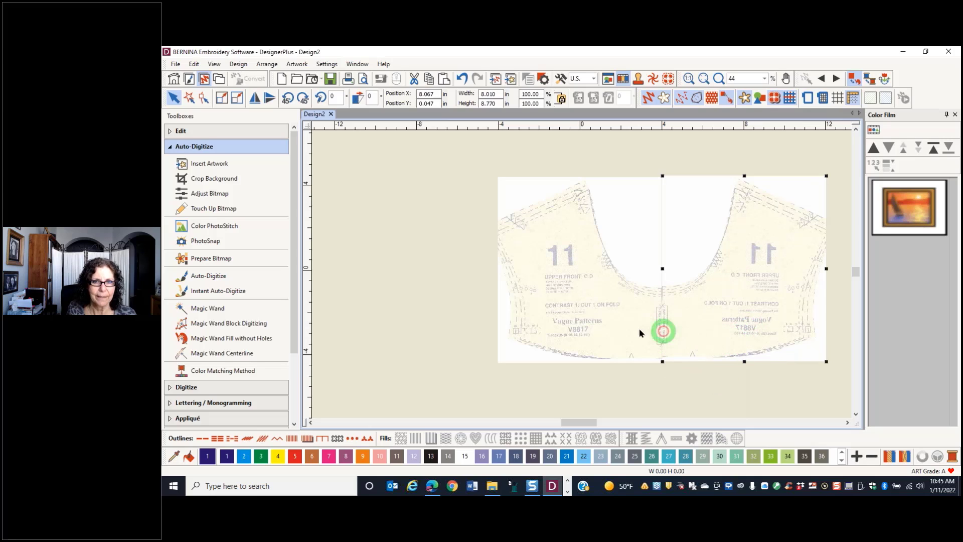
Align the bottom edges of the two yoke pattern halves and deselect them
left_click(577, 322, "ctrl")
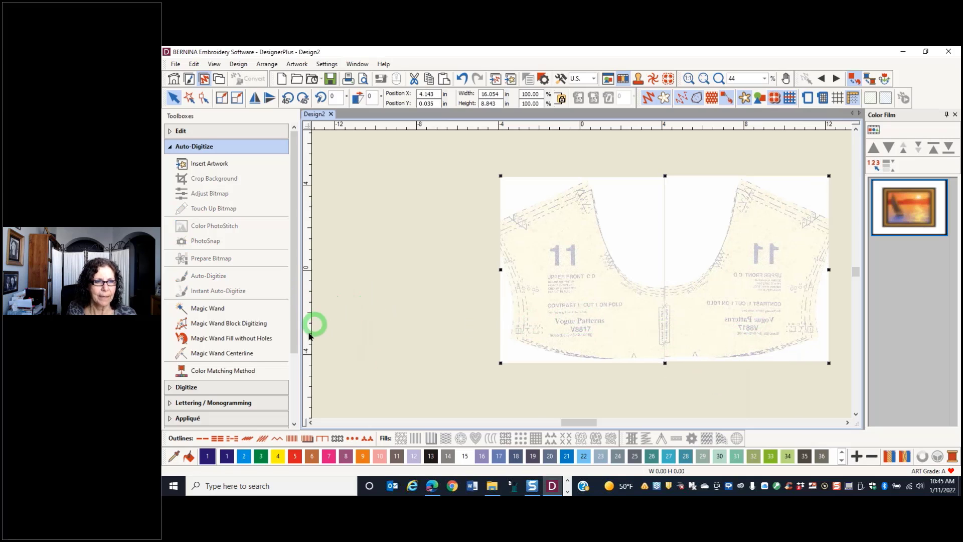
left_click_drag(293, 339, 307, 419)
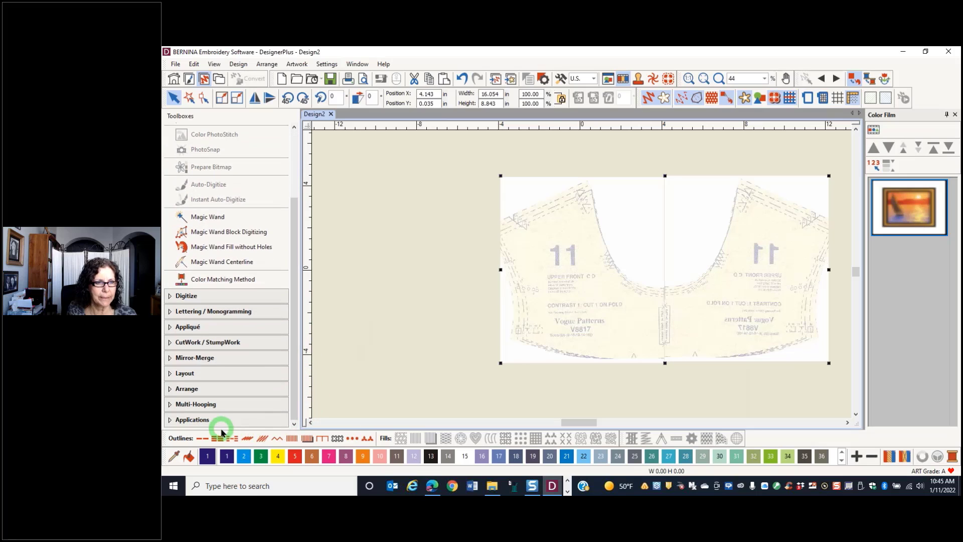
left_click(190, 390)
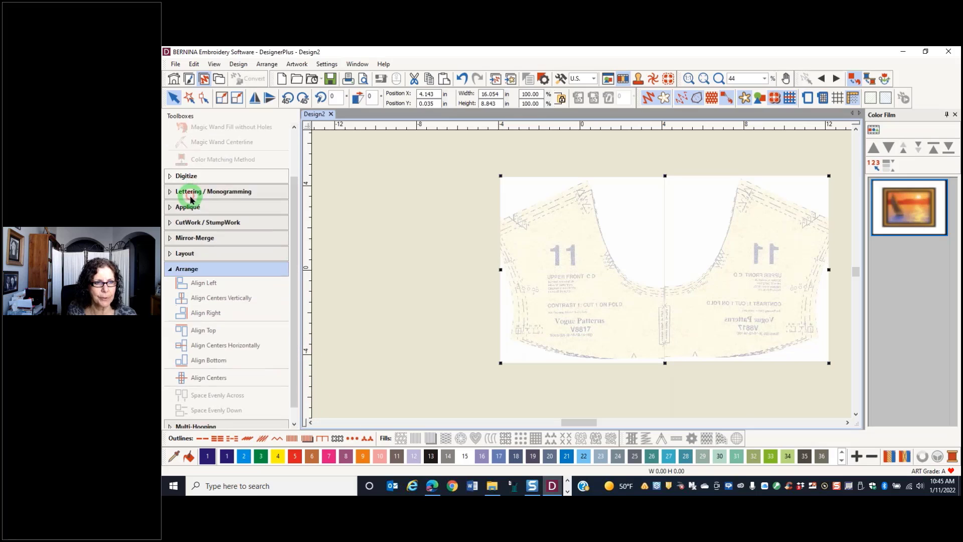
left_click(216, 354)
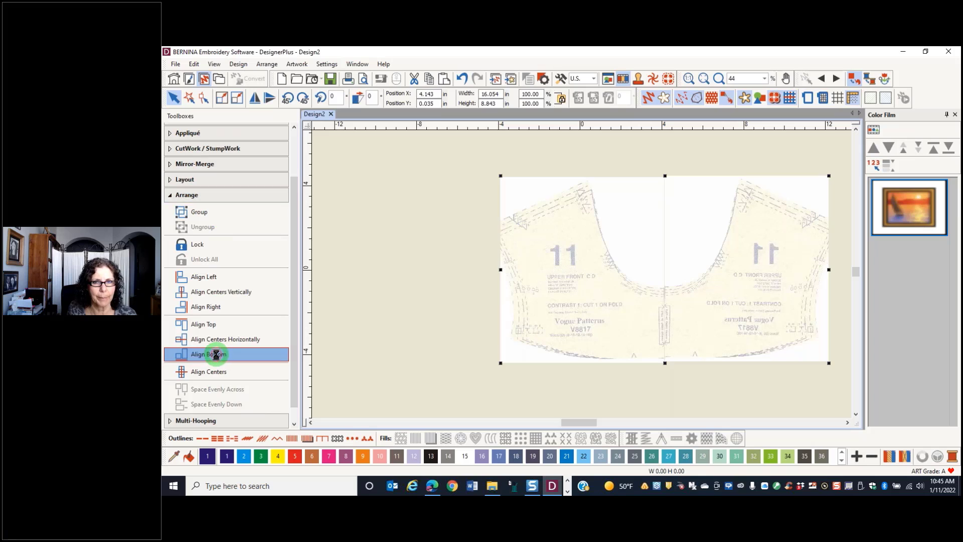
left_click(424, 351)
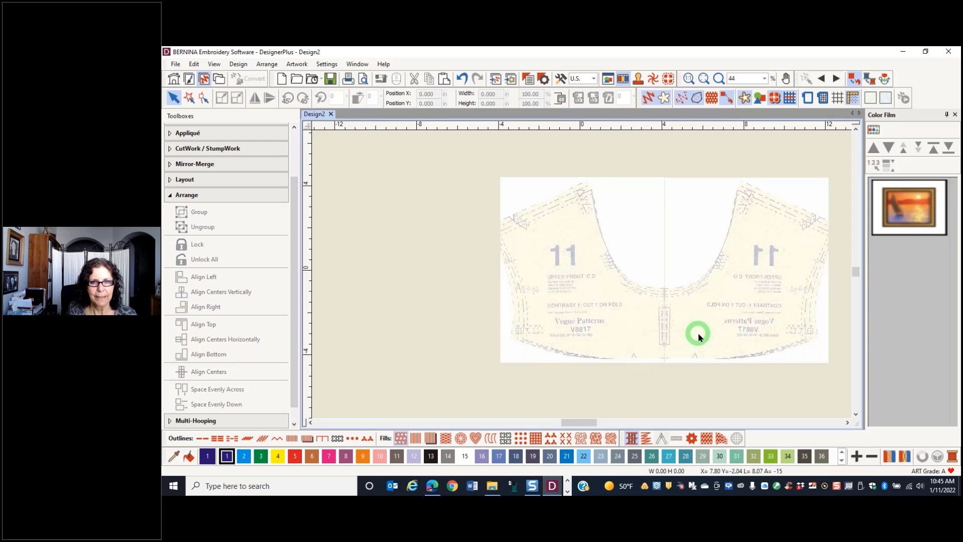
Examine how the two yoke halves meet at the center front fold, selecting the mirrored half
scroll(699, 336, "up", 6)
left_click(577, 267)
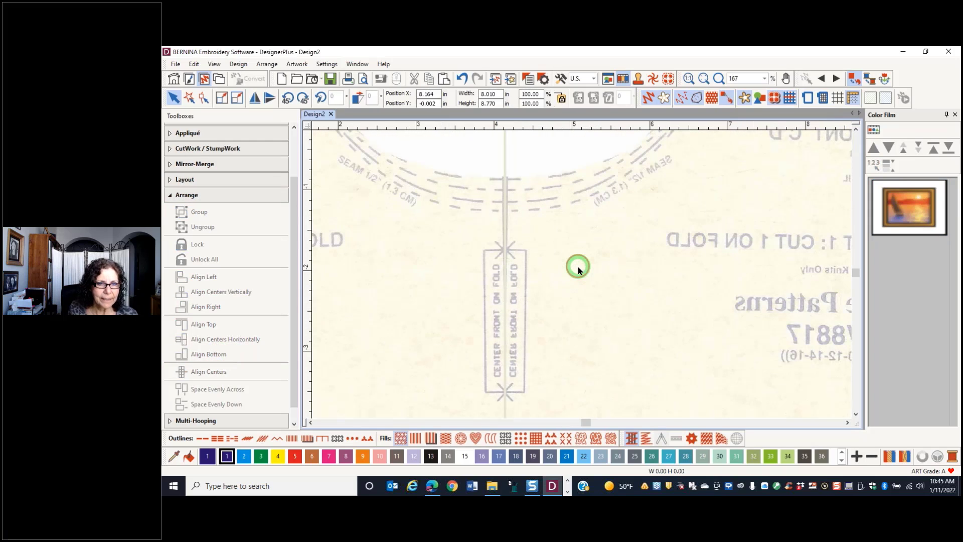
scroll(610, 312, "down", 5)
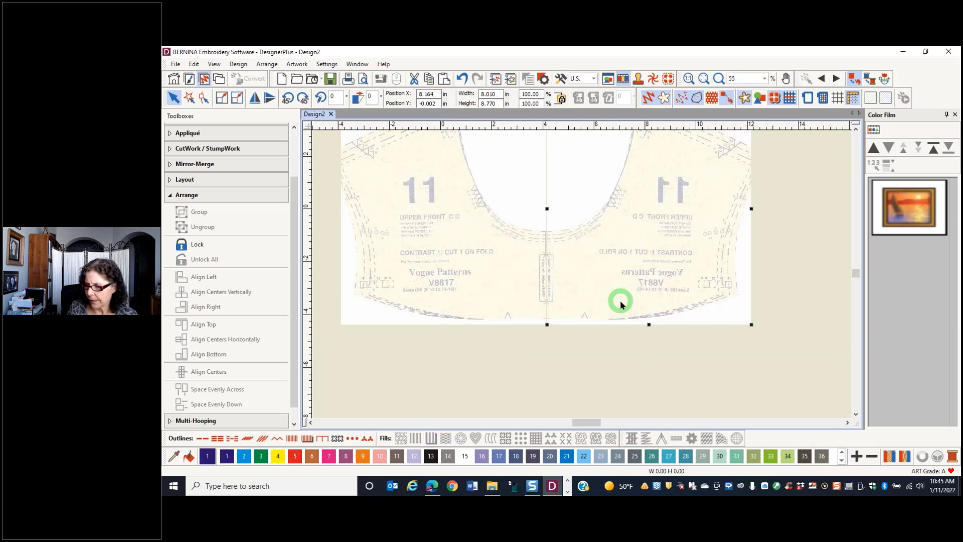
Nudge the mirrored yoke half slightly toward the original to close the center front join, and deselect it
left_click_drag(621, 305, 619, 301)
left_click(613, 369)
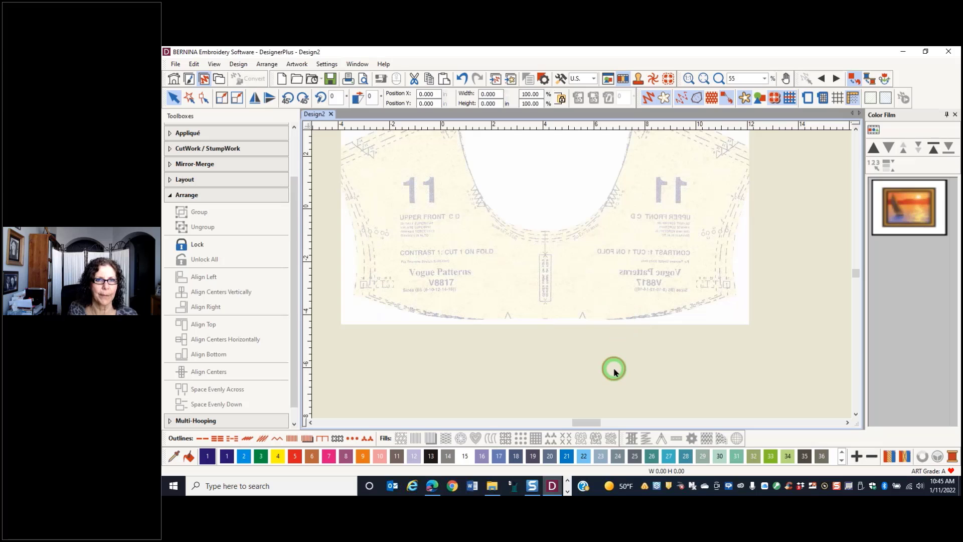
scroll(448, 261, "down", 1)
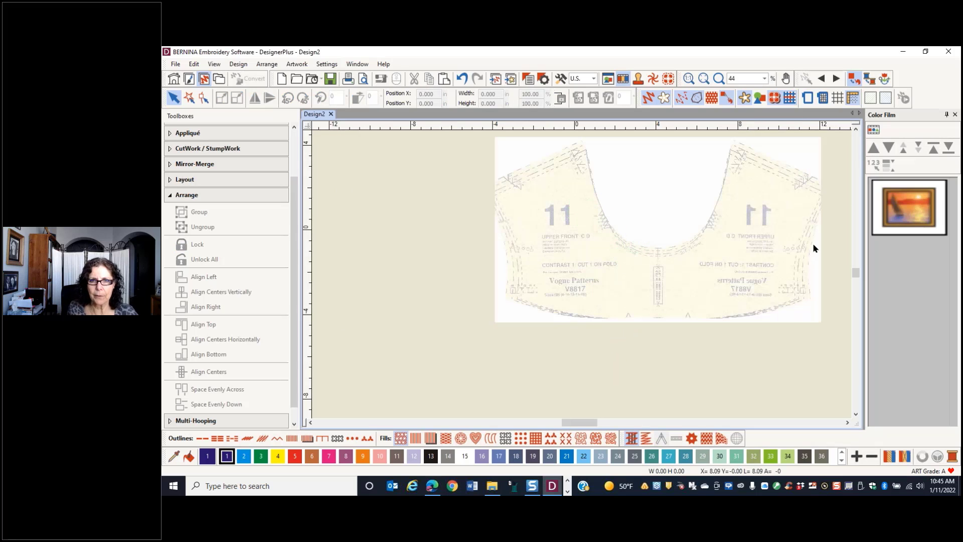
Lock both yoke pattern halves in place and test that they can no longer be selected or moved
left_click(589, 263)
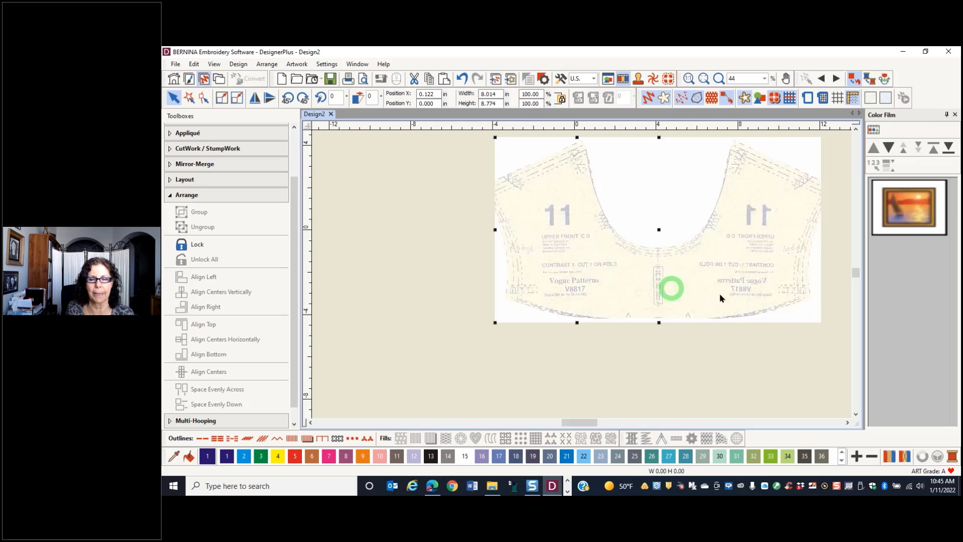
right_click(749, 295)
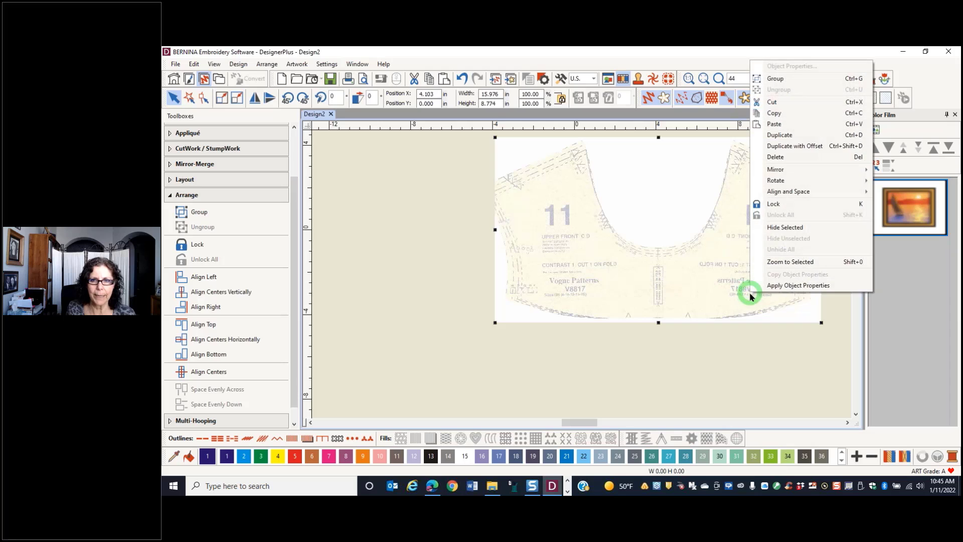
left_click(771, 199)
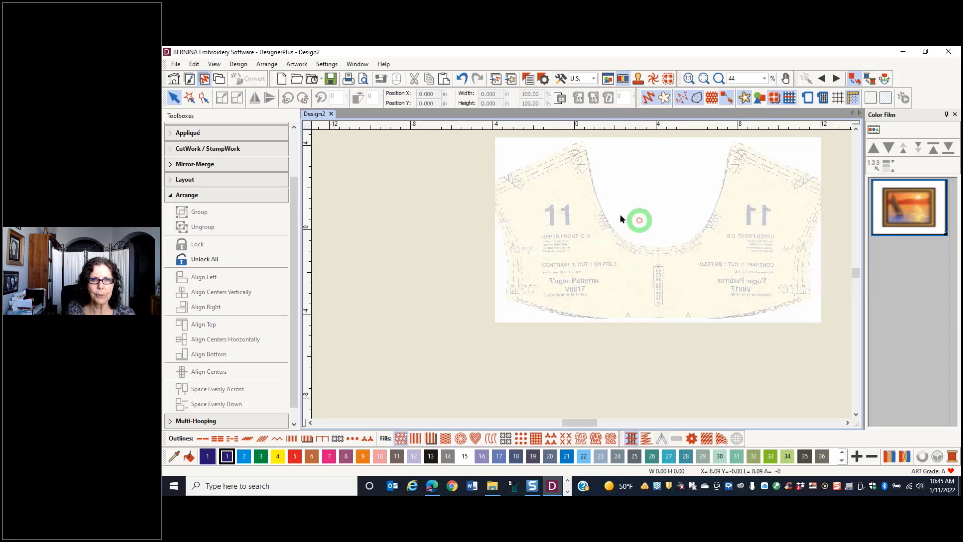
left_click_drag(737, 264, 550, 237)
left_click(573, 269)
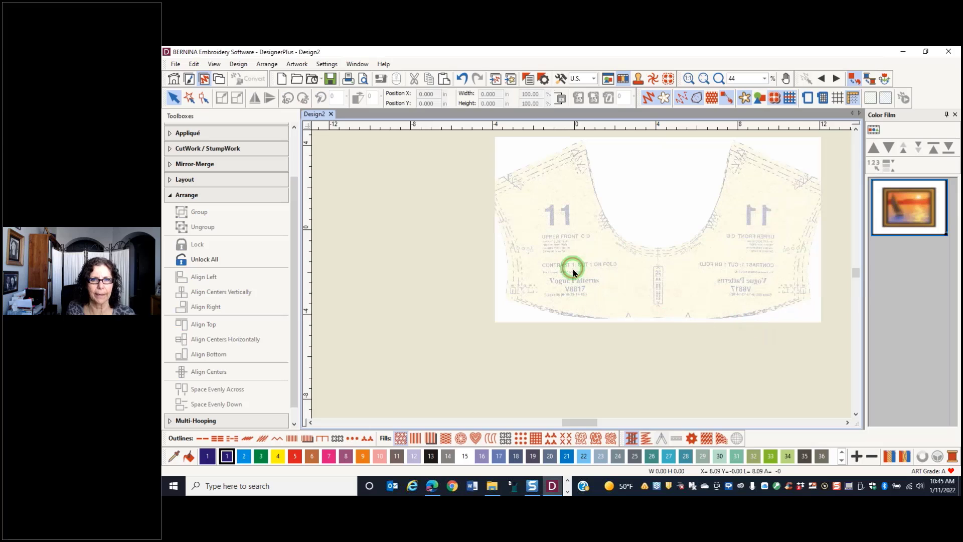
left_click(619, 336)
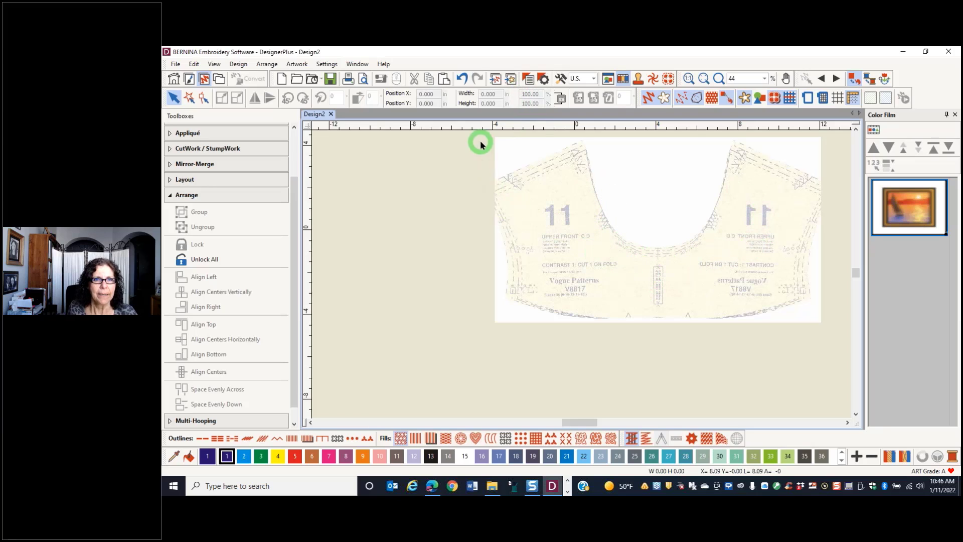
Insert the embroidery Design for Pattern Neckline.ART90 from Articles- 1-22 > My Files > My Designs > Exercise Designs on the Desktop
left_click(496, 80)
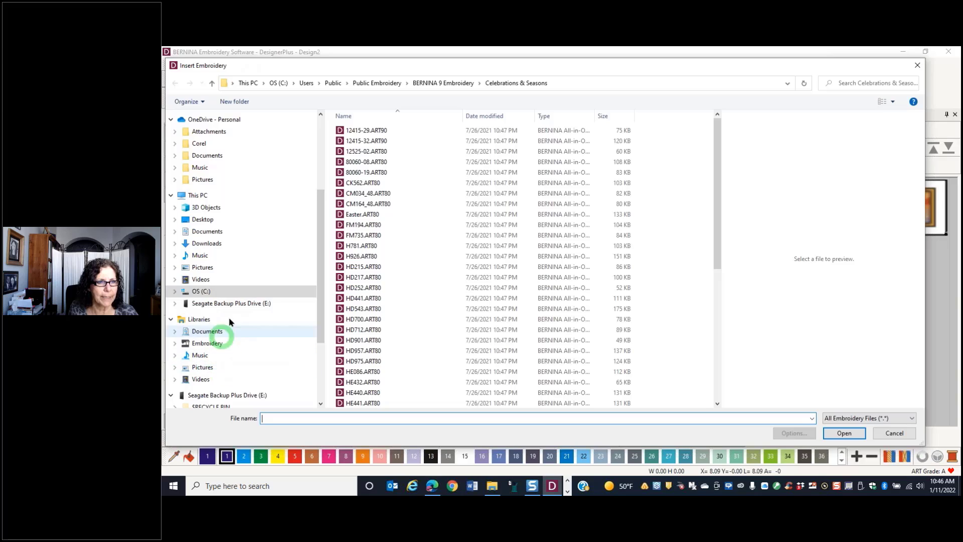
scroll(224, 286, "up", 1)
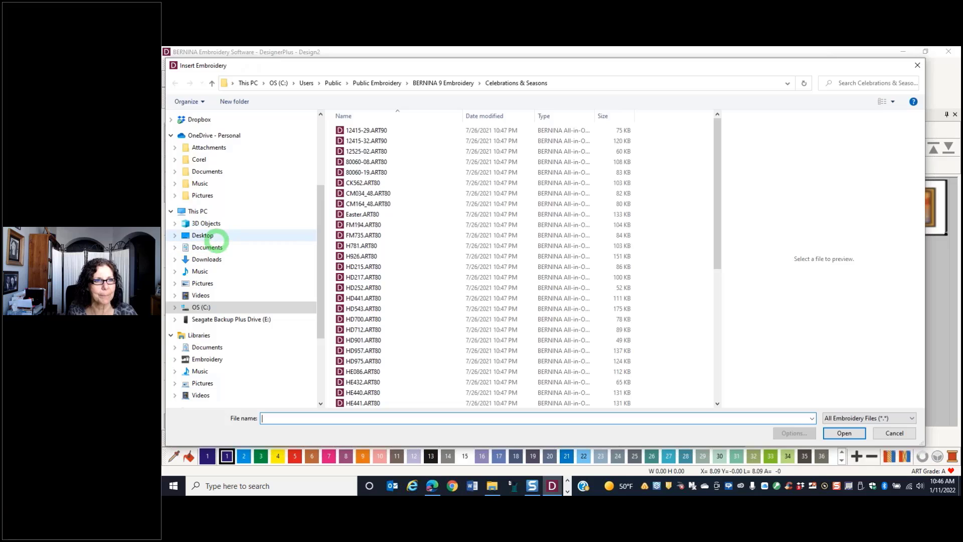
left_click(210, 240)
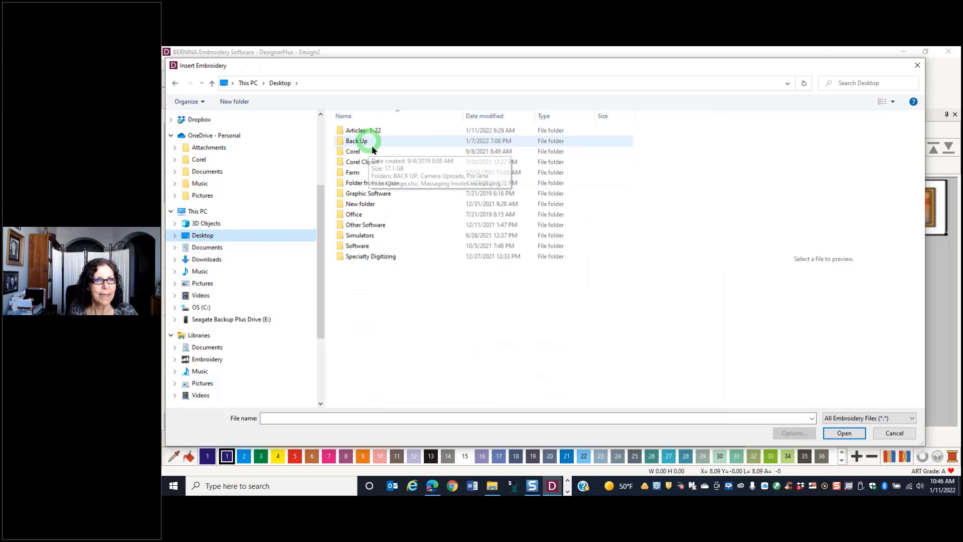
double_click(354, 130)
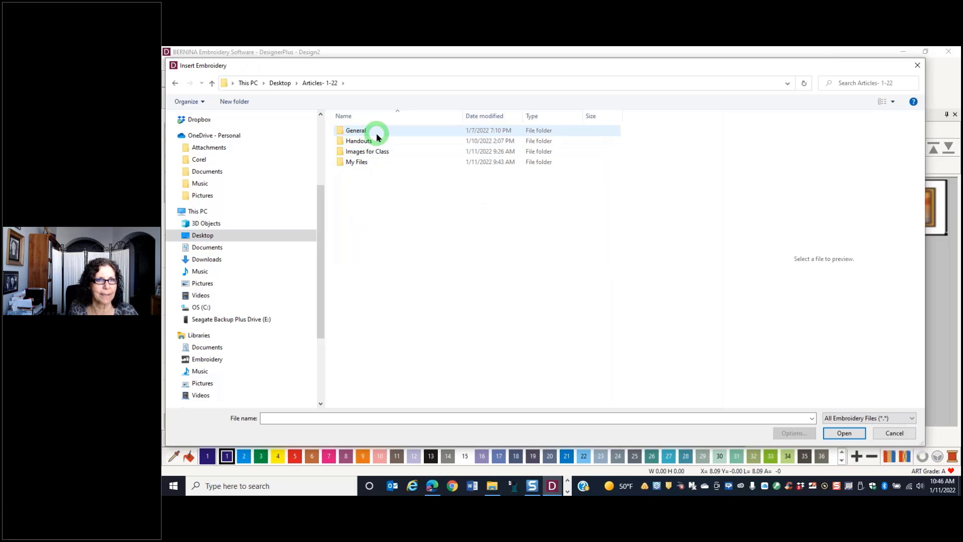
double_click(357, 161)
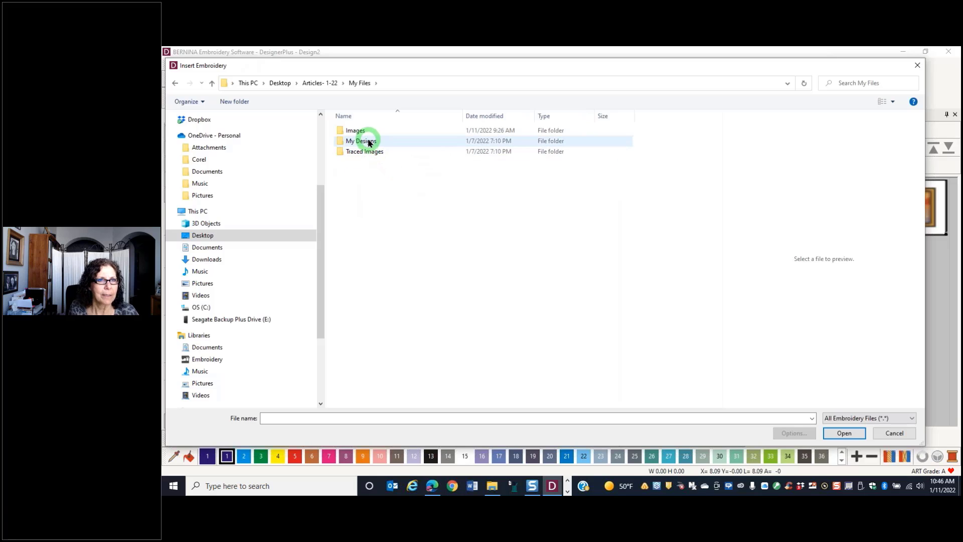
left_click(367, 141)
double_click(367, 141)
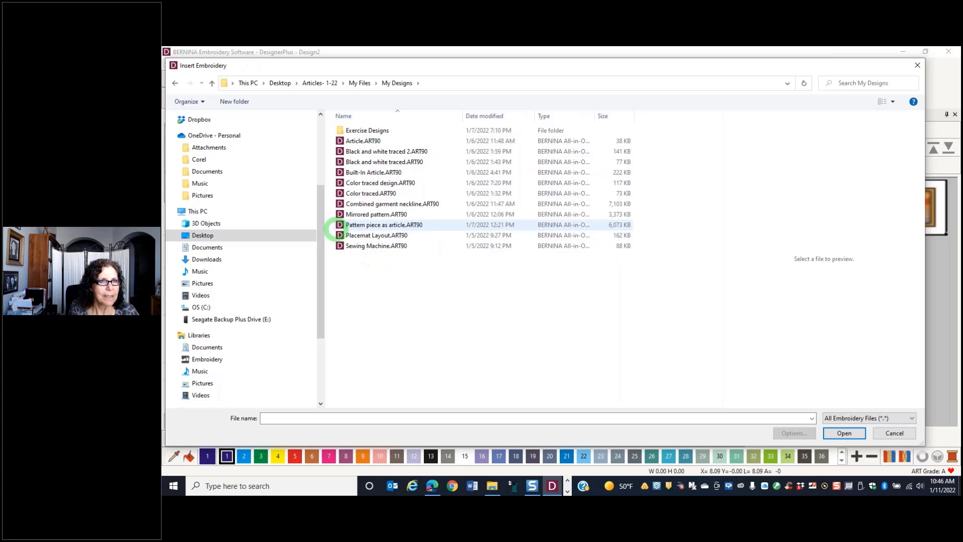
double_click(376, 133)
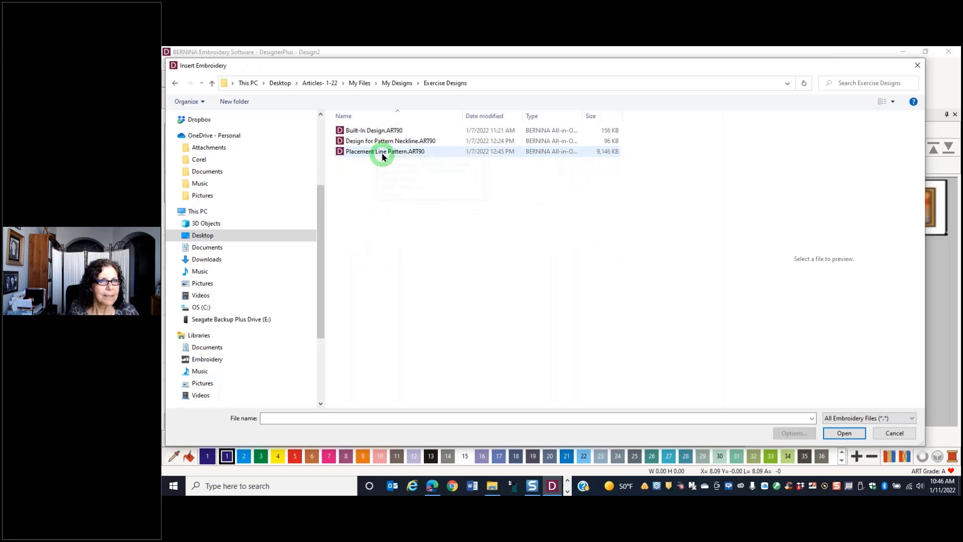
left_click(368, 144)
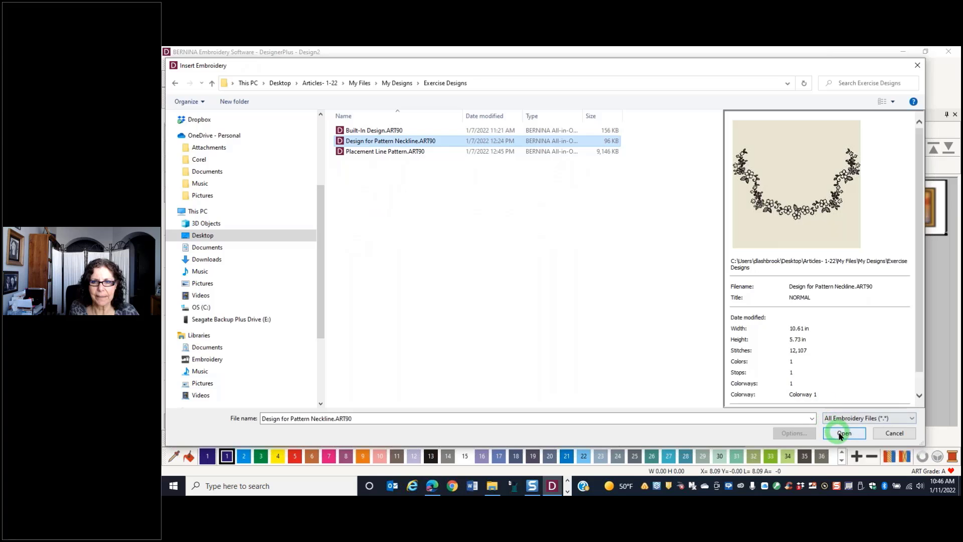
key("Return")
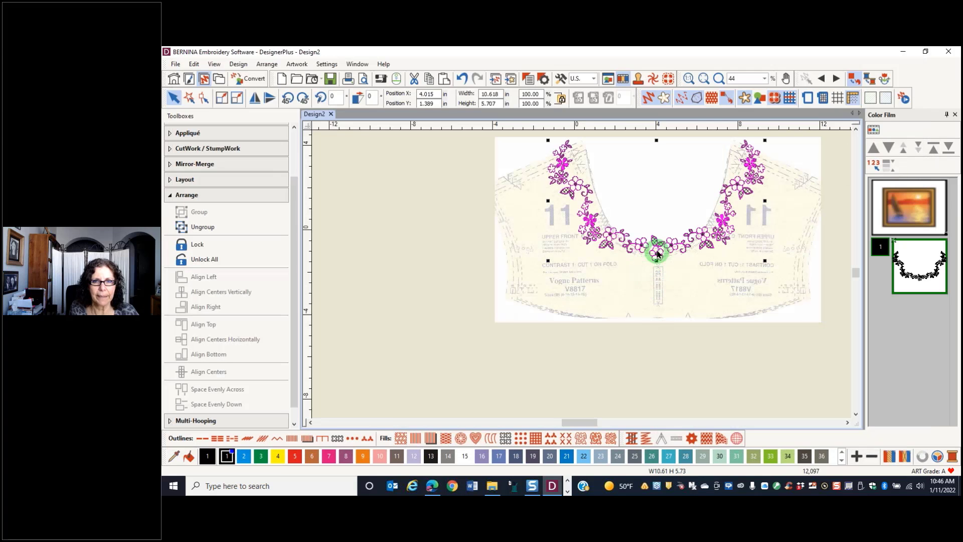
Move the floral neckline design down onto the yoke, with its middle flower at the center front fold
left_click_drag(659, 258, 694, 288)
scroll(577, 275, "up", 1)
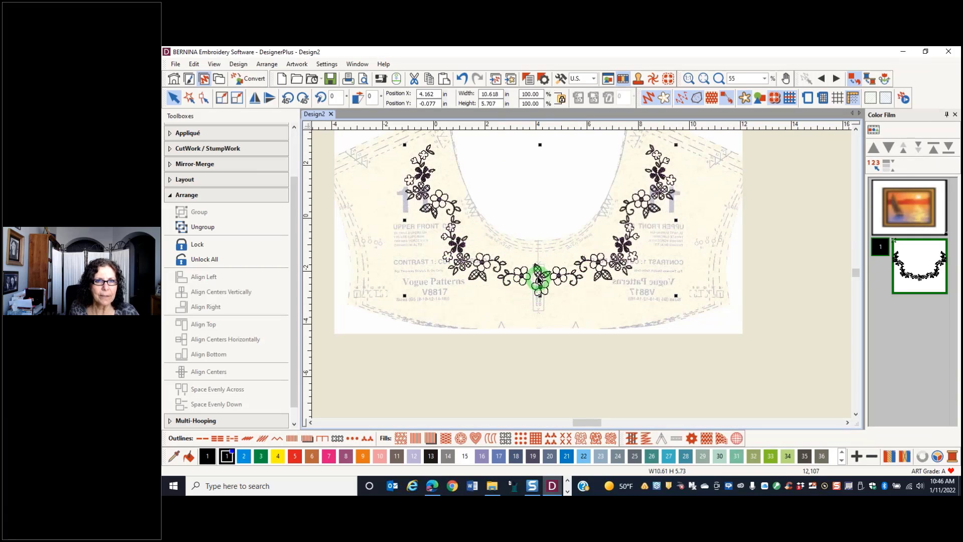
left_click_drag(537, 275, 537, 270)
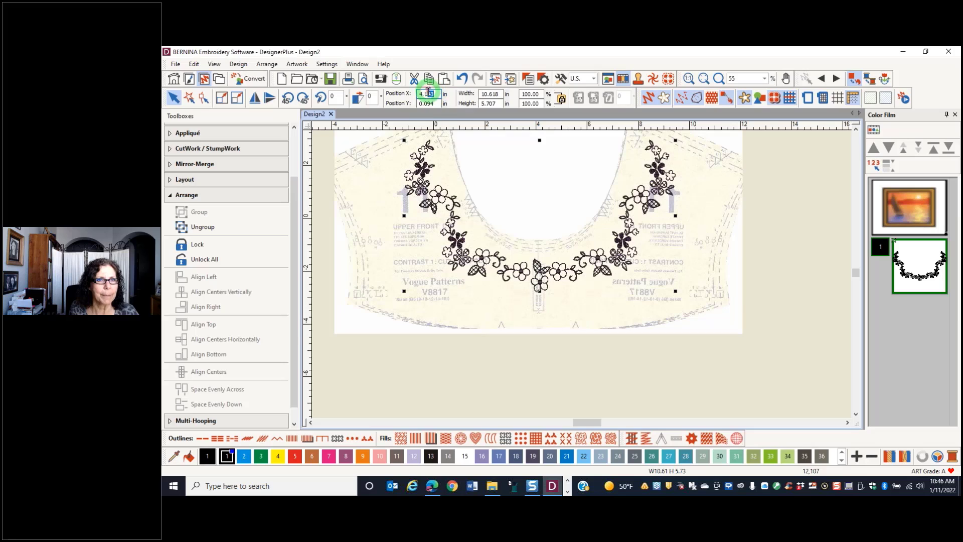
Try to center the floral neckline design by setting its X position to 0
left_click_drag(430, 93, 402, 105)
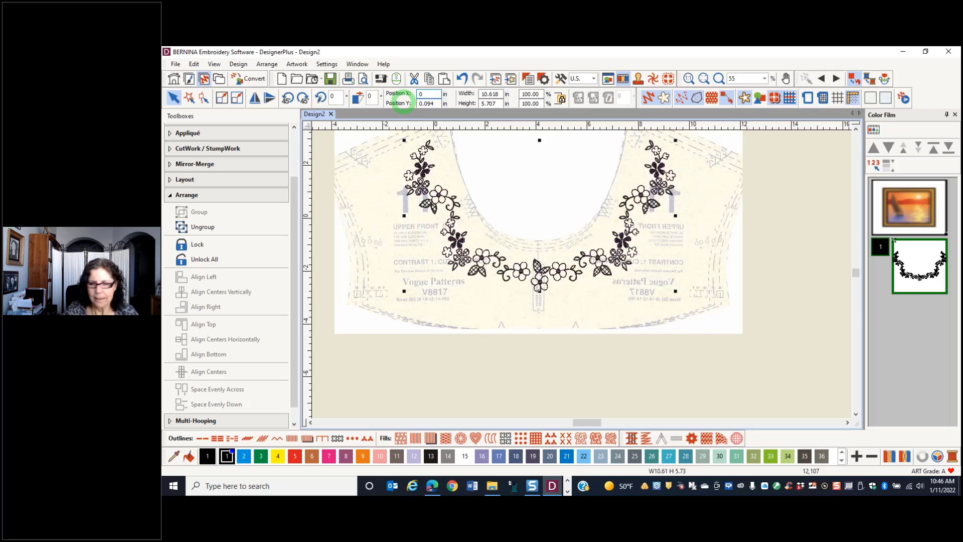
type("0")
key("Return")
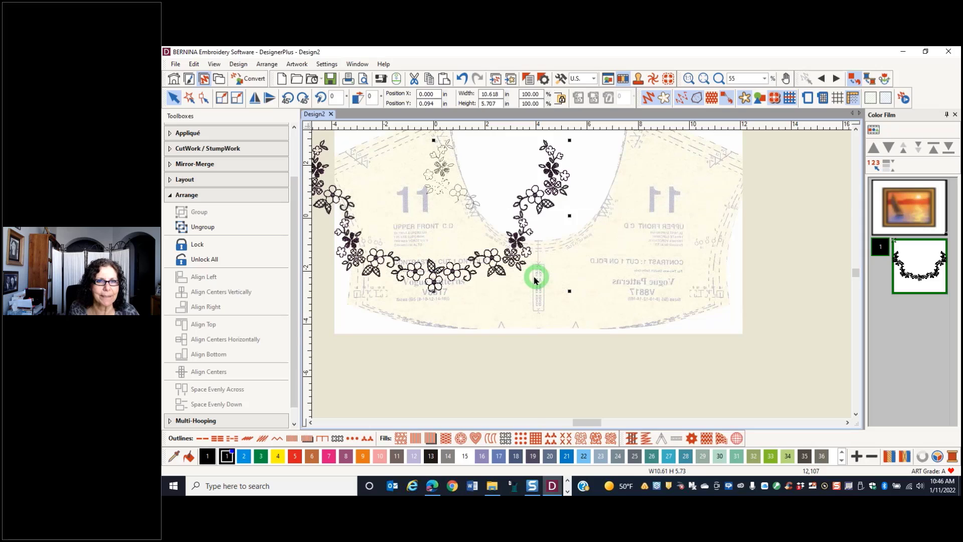
Move the floral design back over the center front fold and fine-tune it to about X 4.087 in, Y 0.206 in
left_click_drag(534, 277, 535, 269)
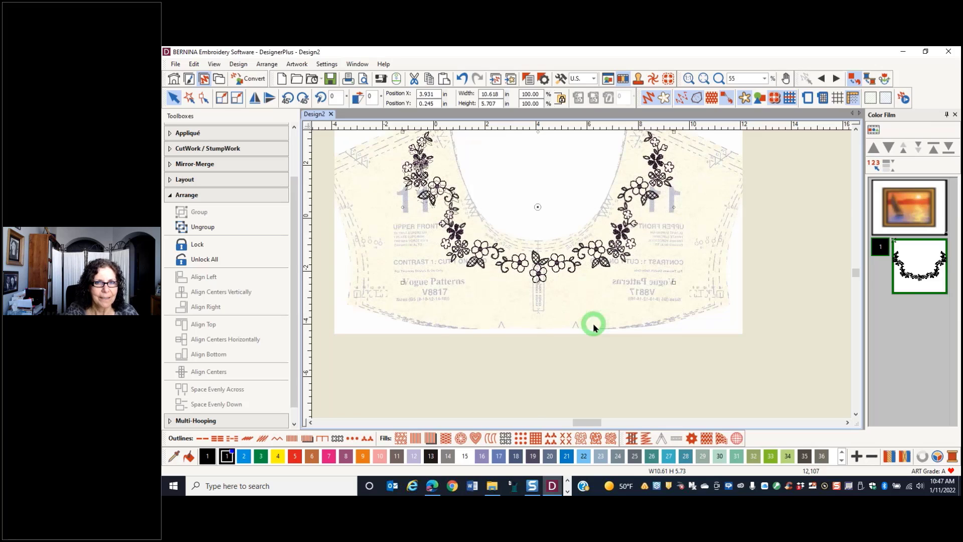
key("Down")
key("Down")
key("Down")
key("Down")
key("Down")
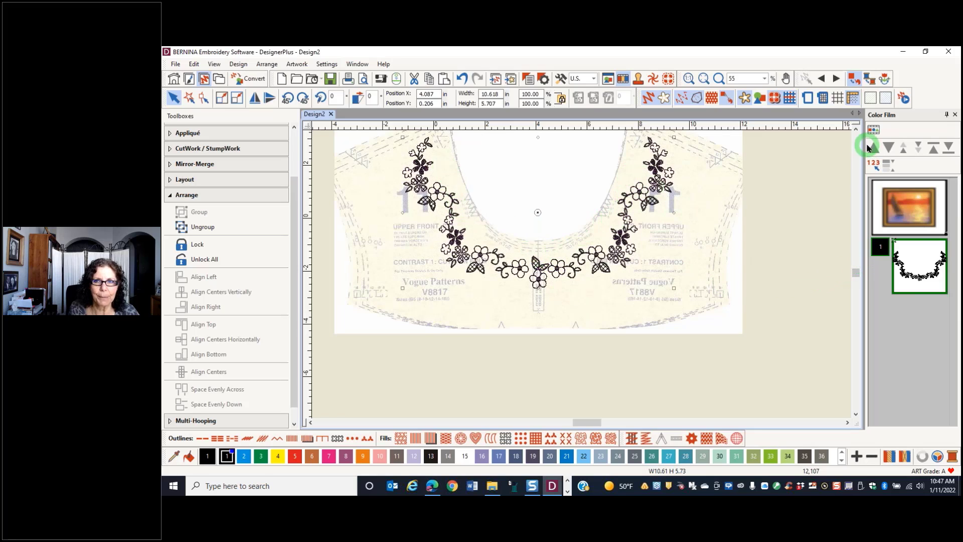
Digitize an open single-outline placement line in pink color 7 along the curved neckline edge of the yoke
left_click(857, 128)
left_click(857, 129)
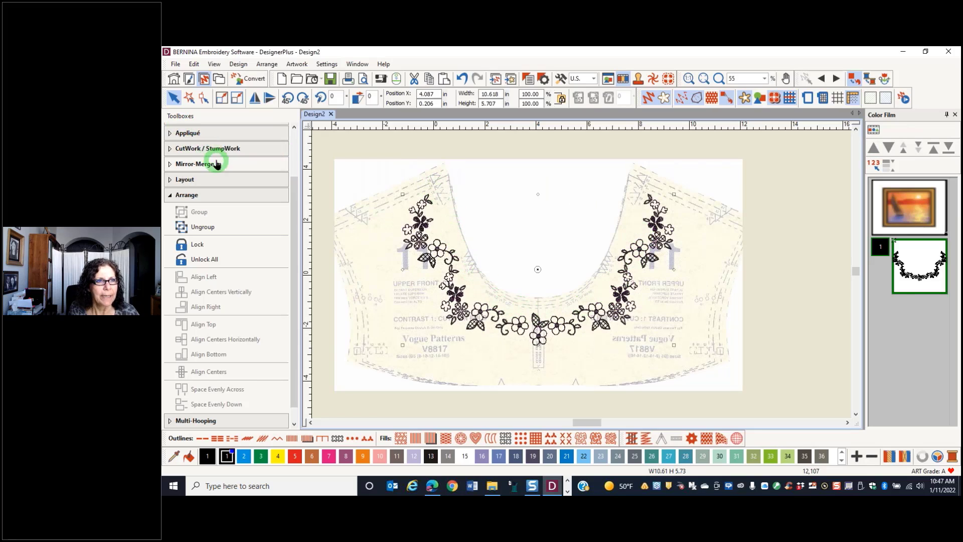
scroll(219, 177, "up", 2)
left_click(193, 162)
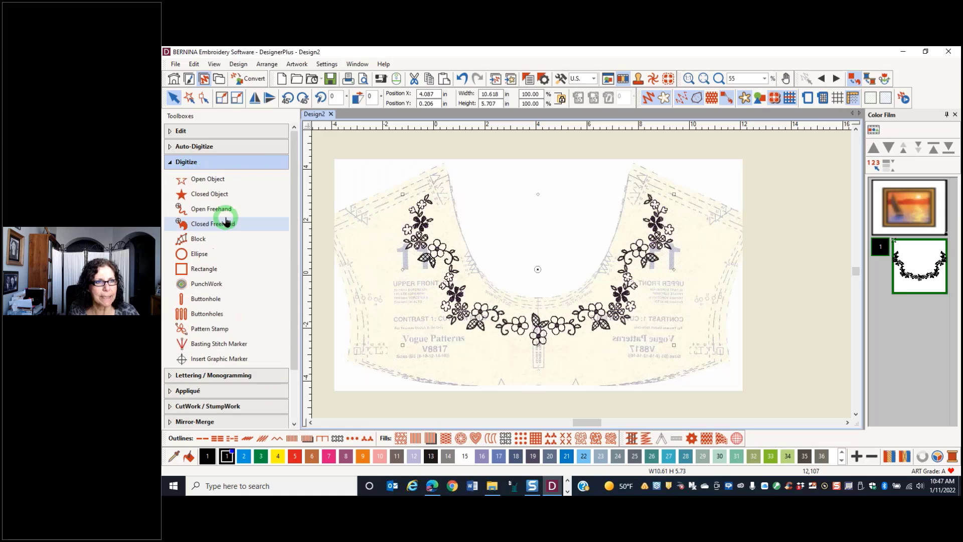
left_click(211, 179)
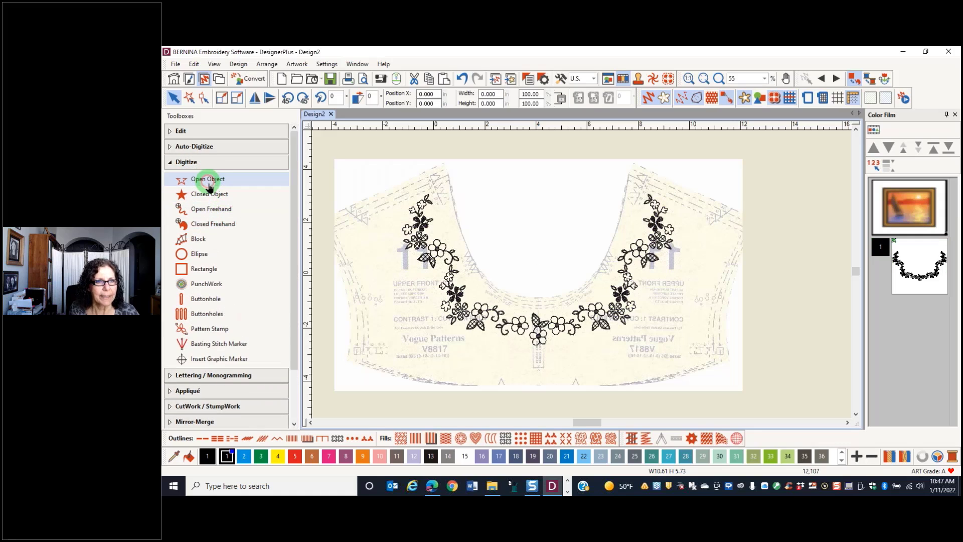
left_click(329, 456)
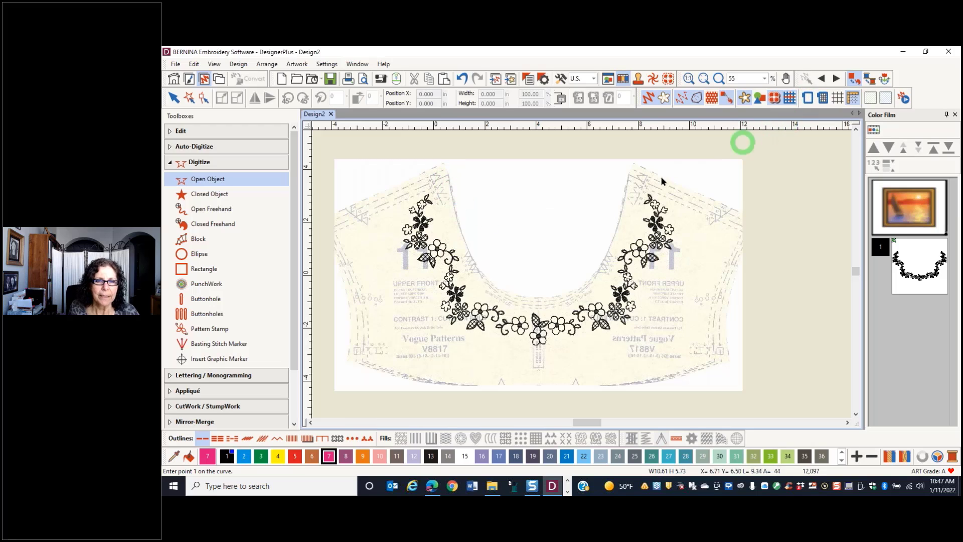
left_click(459, 228)
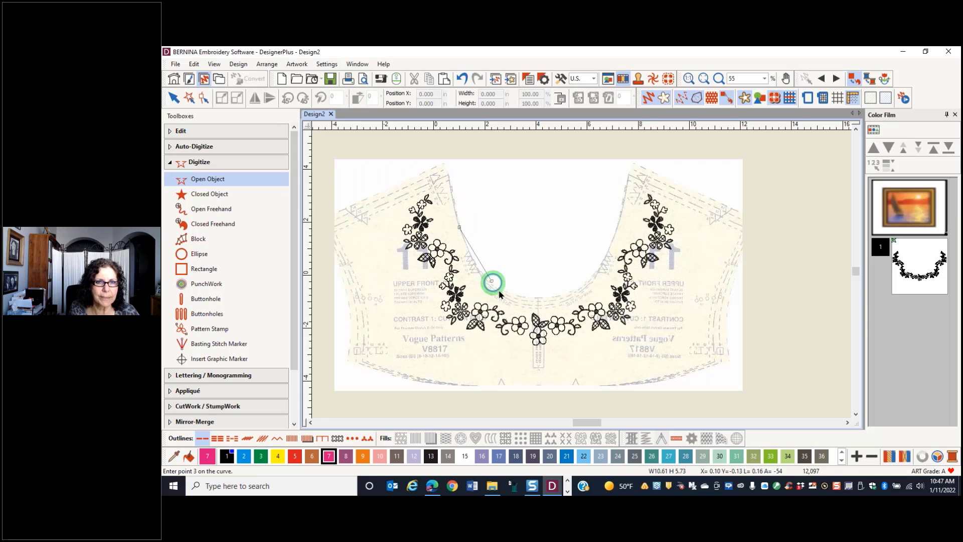
left_click(535, 299)
left_click(580, 288)
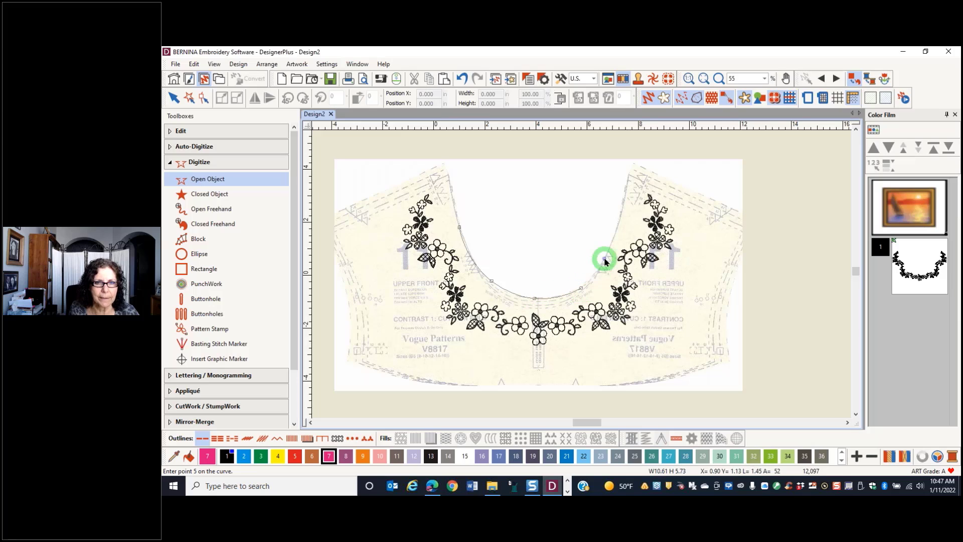
left_click(616, 231)
key("Return")
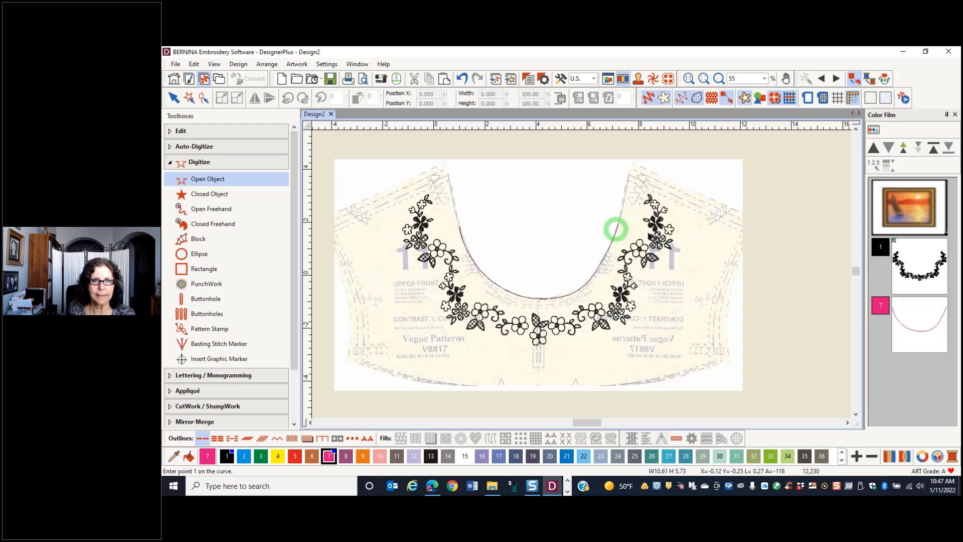
Leave digitizing, select the pink neckline placement line and inspect its reshape points, then deselect it
key("Escape")
left_click(554, 299)
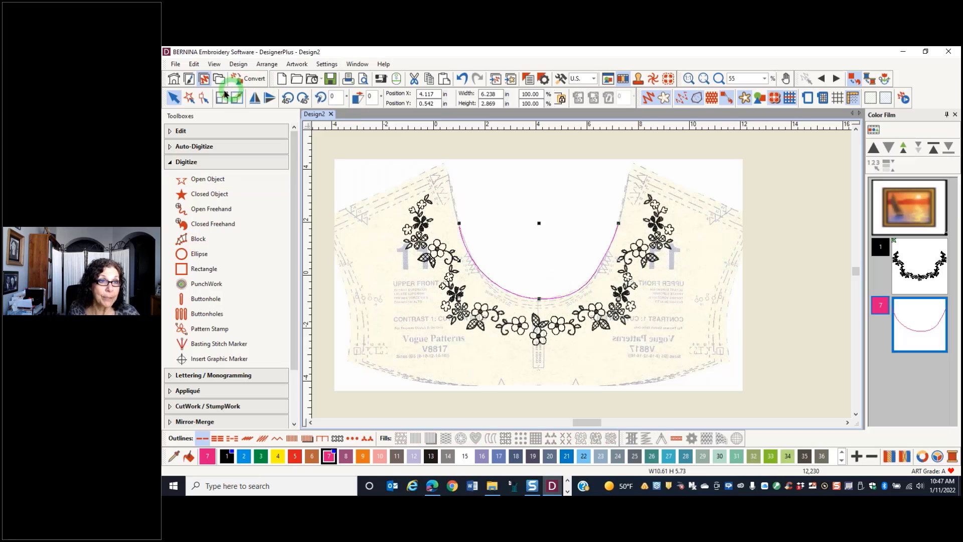
left_click(205, 99)
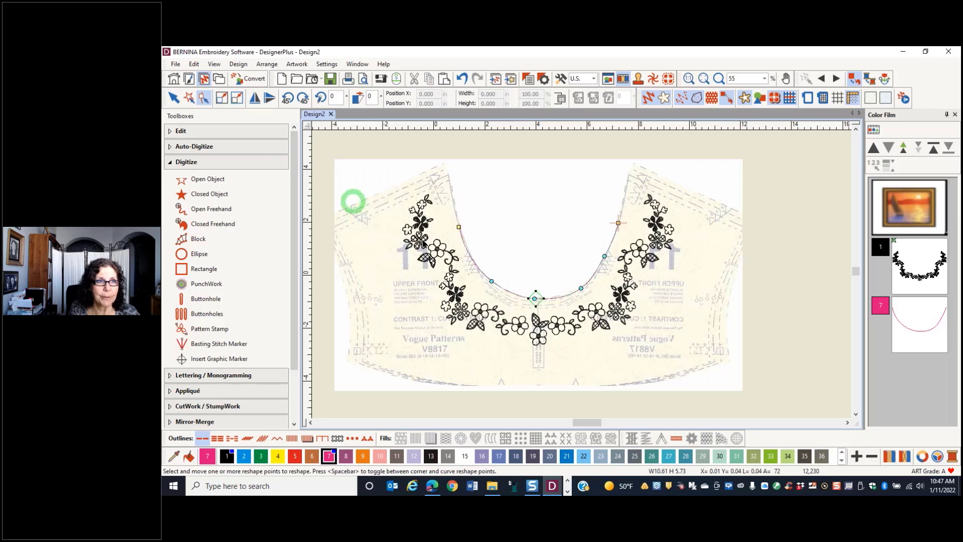
left_click(823, 187)
Change the hoop to BERNINA Mega Hoop, 400 x 150 in the Machine & Hoop options
left_click(808, 99)
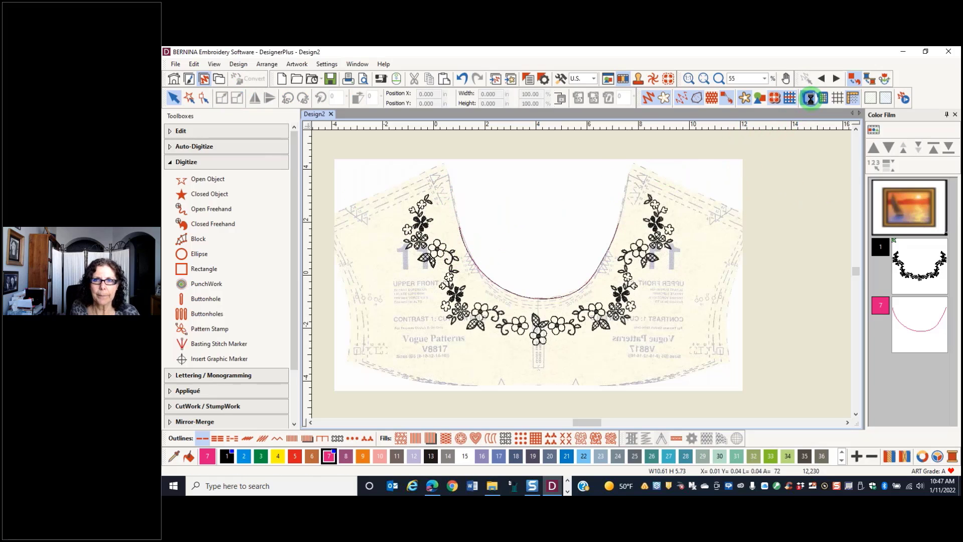
left_click(642, 201)
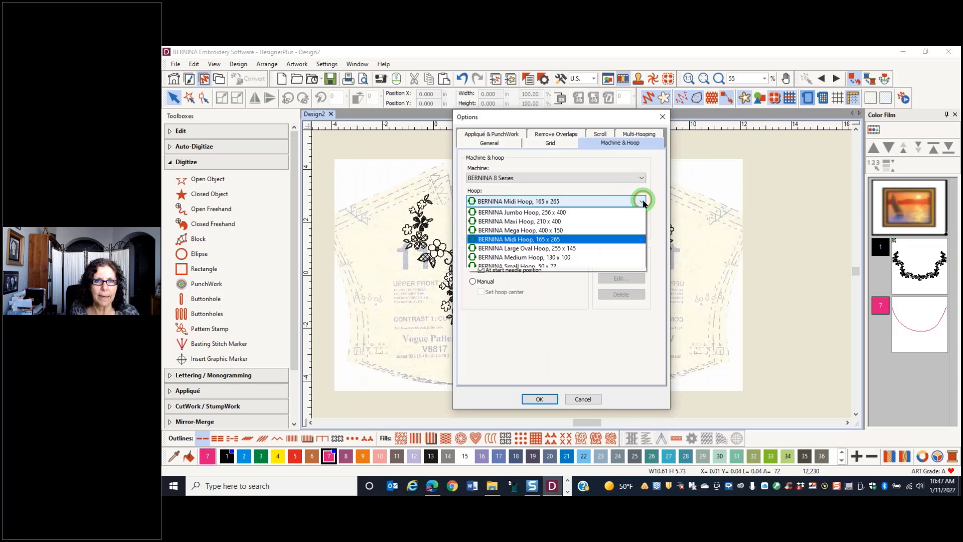
left_click(562, 229)
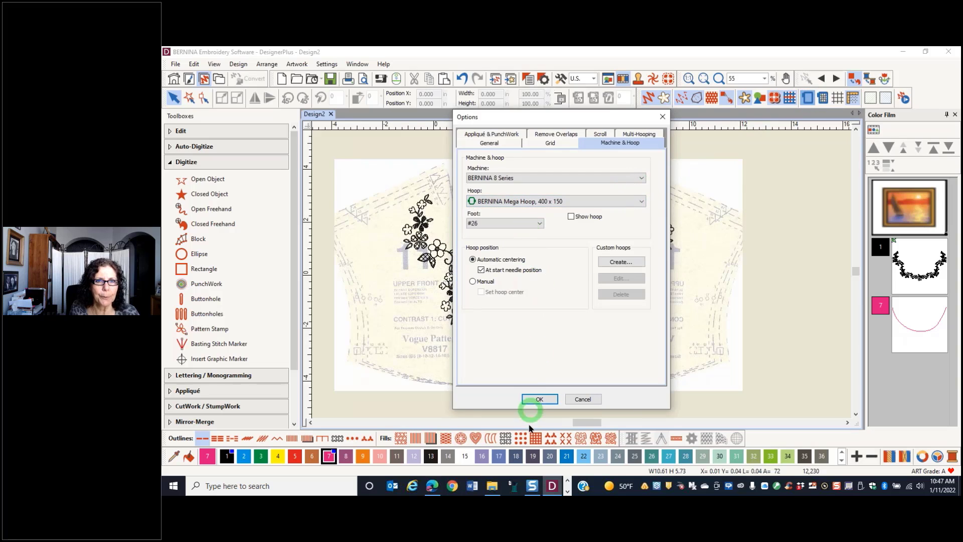
left_click(528, 400)
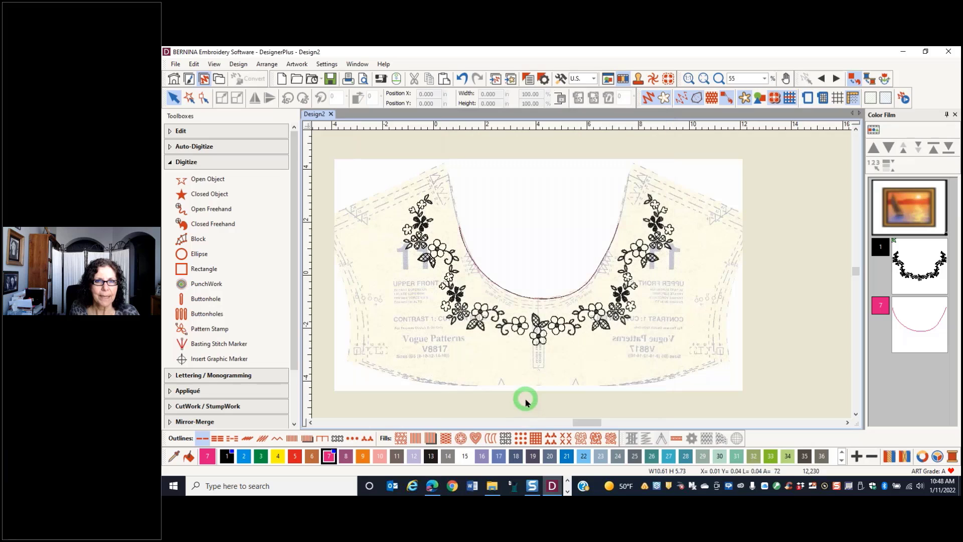
Show the Mega Hoop, rotate it 90 degrees and check that the floral neckline design fits inside its stitching area
left_click(808, 99)
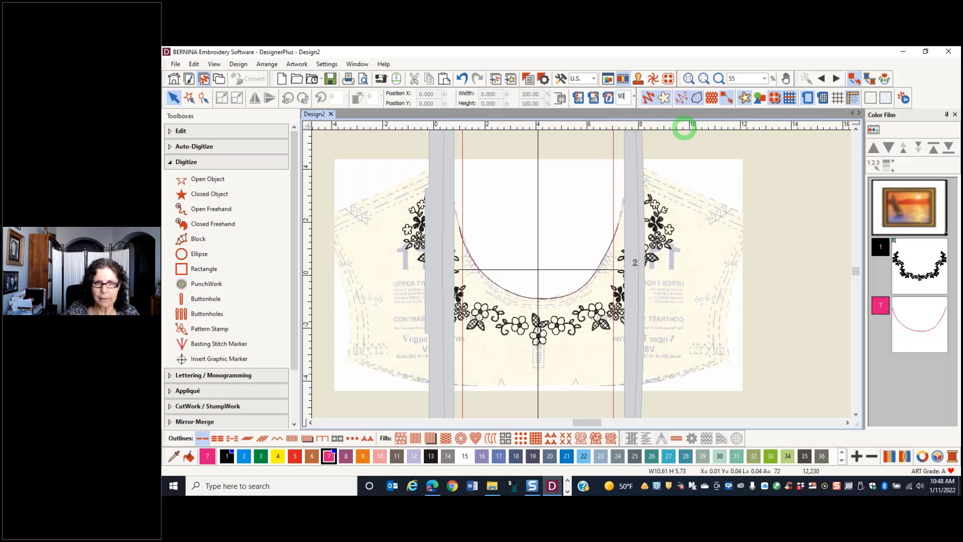
key("Return")
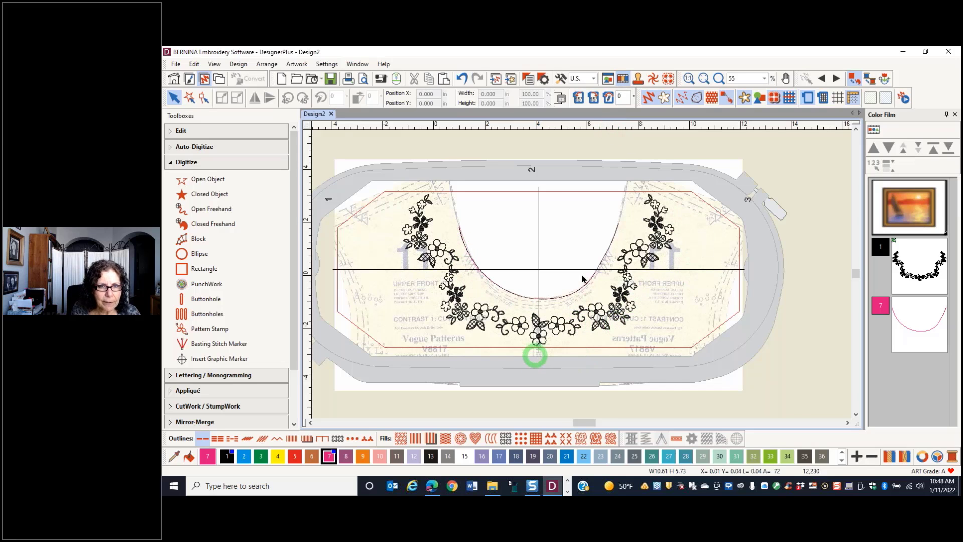
scroll(535, 356, "up", 6)
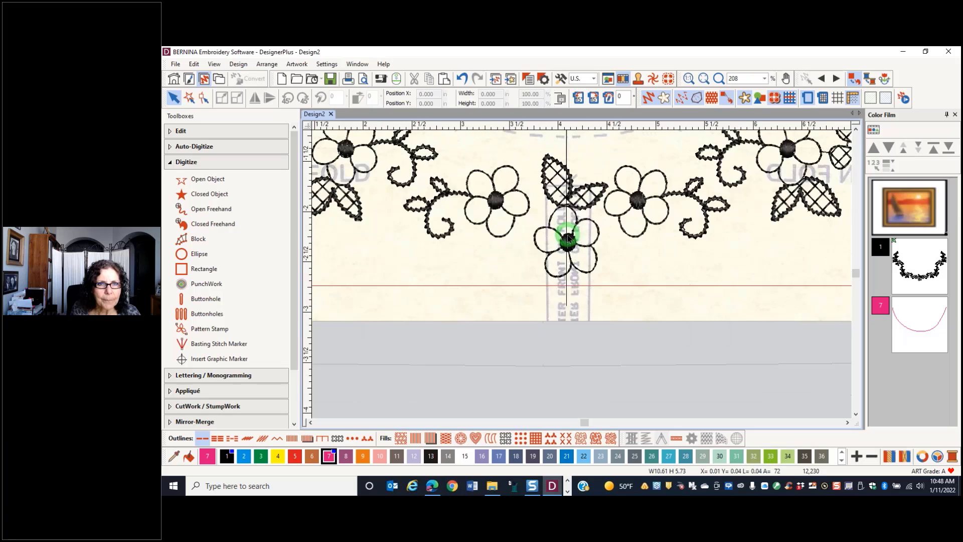
scroll(568, 239, "down", 2)
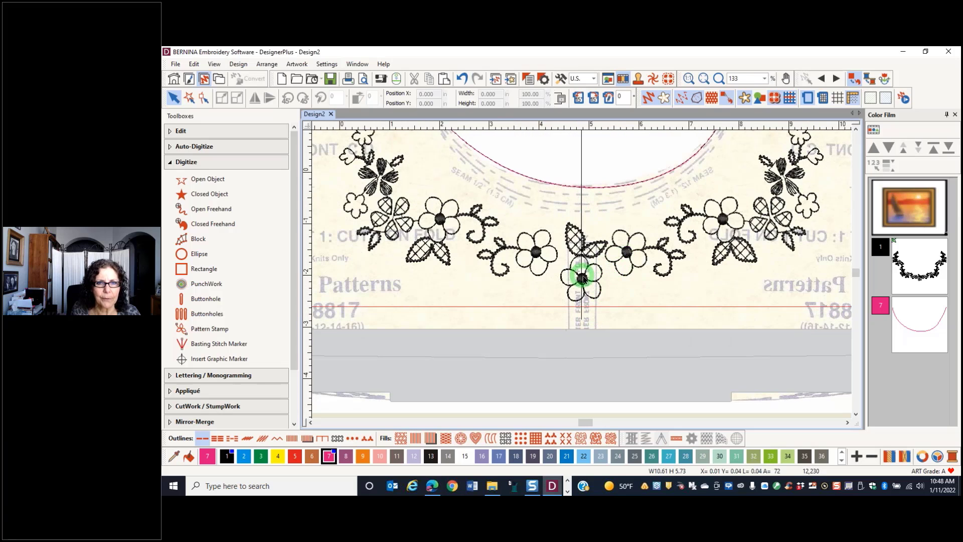
scroll(581, 278, "down", 4)
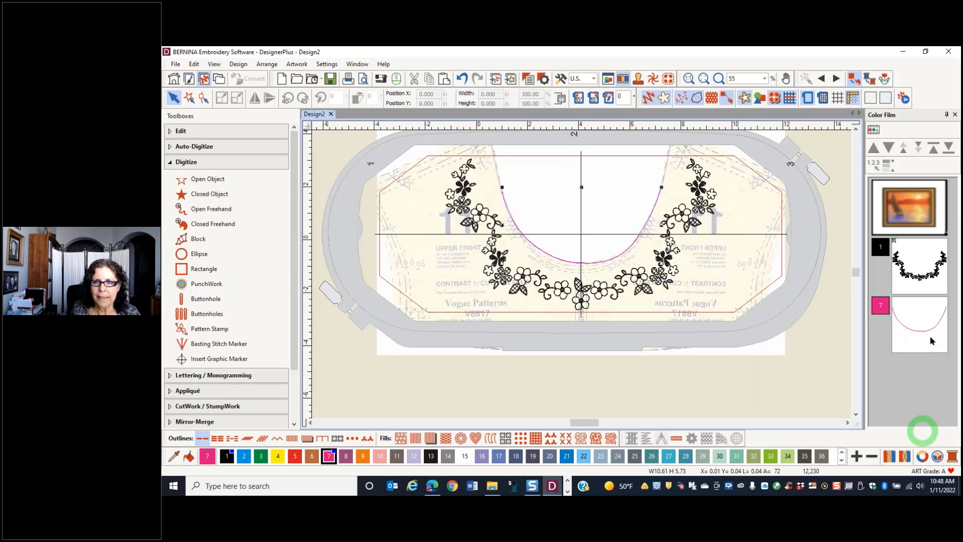
Move the pink neckline placement line ahead of the black floral design in the stitching sequence
left_click(930, 337)
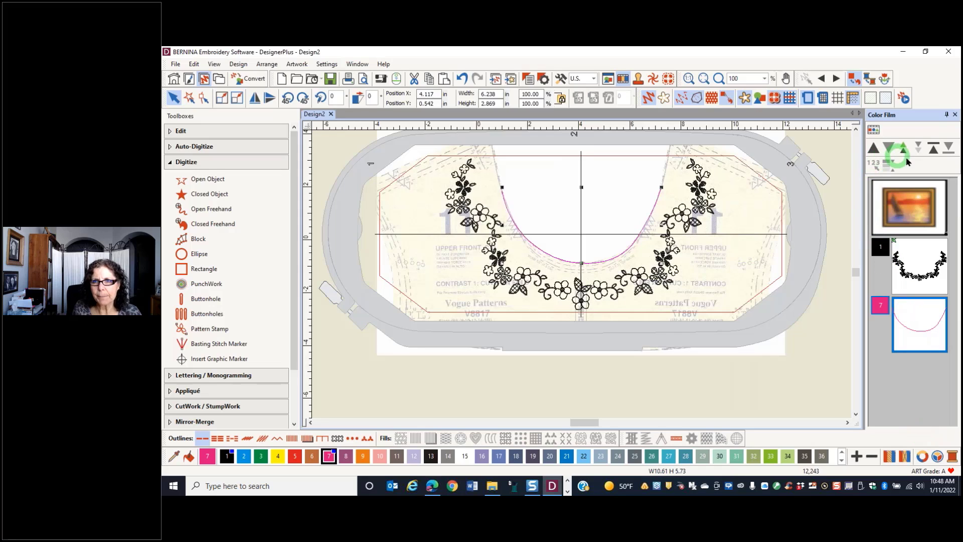
left_click(933, 149)
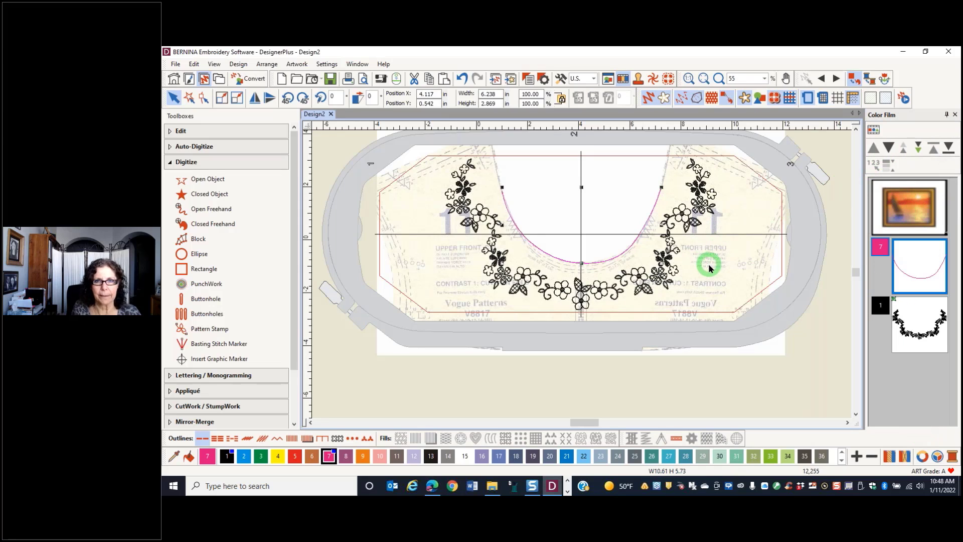
Close the yoke design without saving it and start a new blank design
left_click(331, 114)
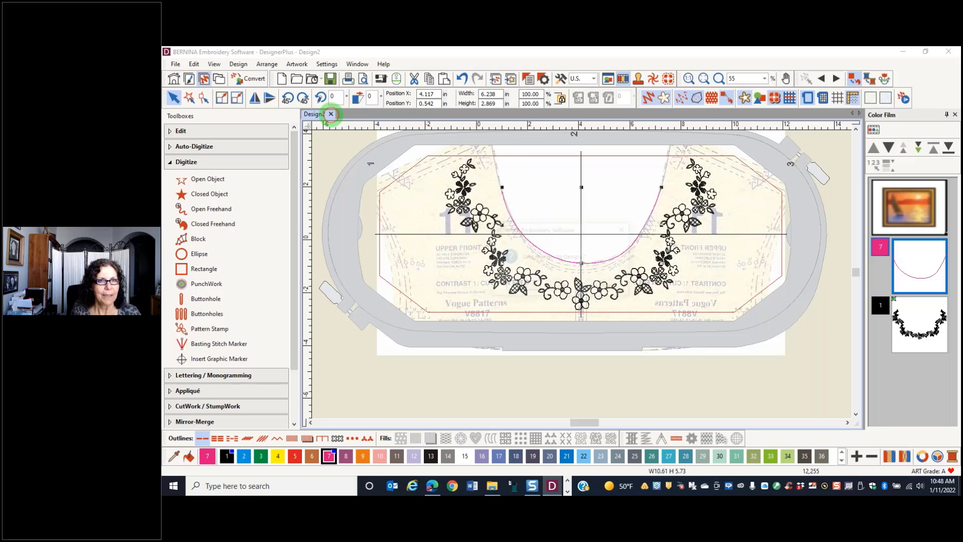
left_click(559, 284)
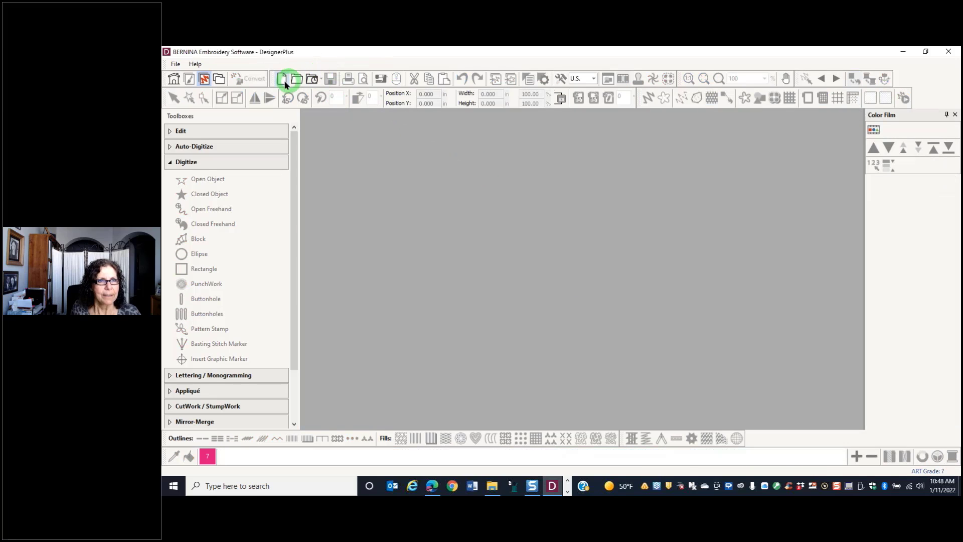
left_click(283, 79)
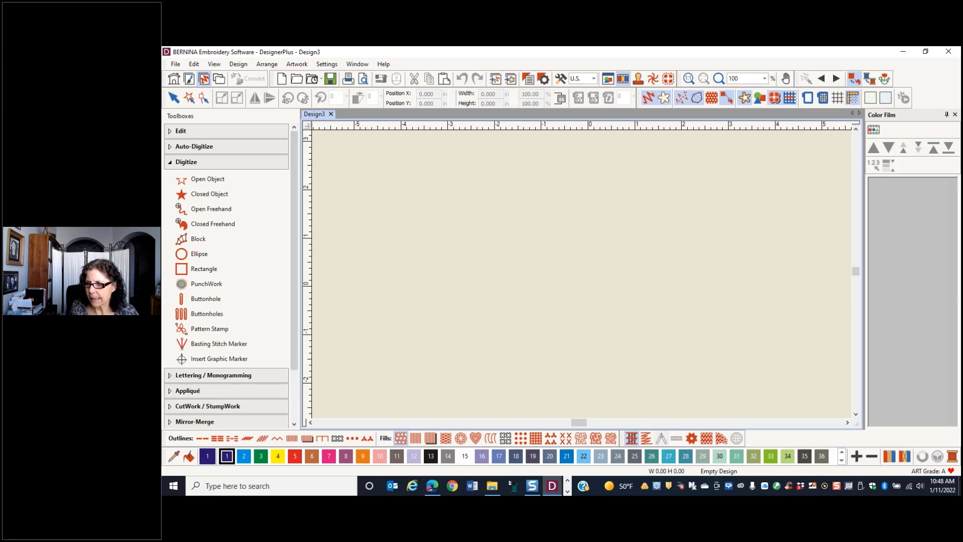
key("alt+Tab")
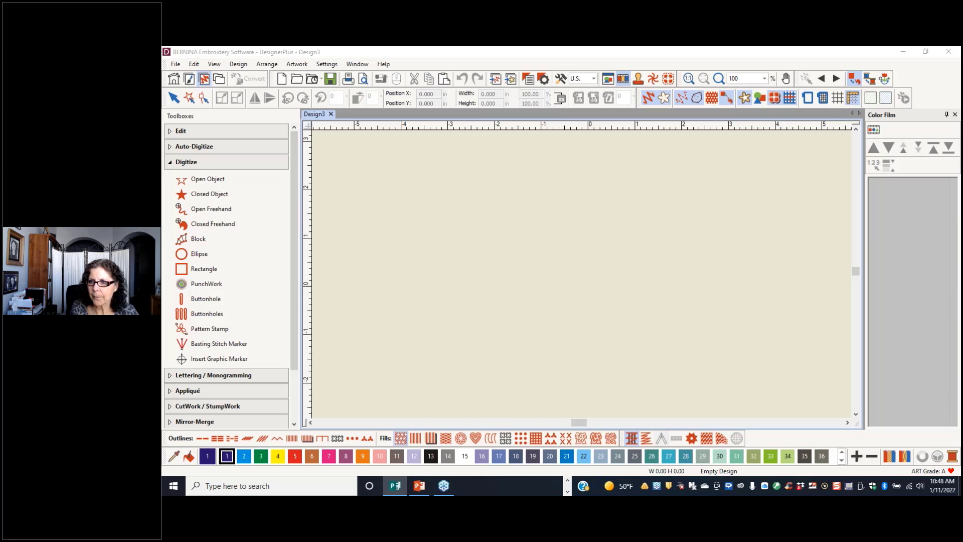
left_click(471, 216)
left_click(570, 237)
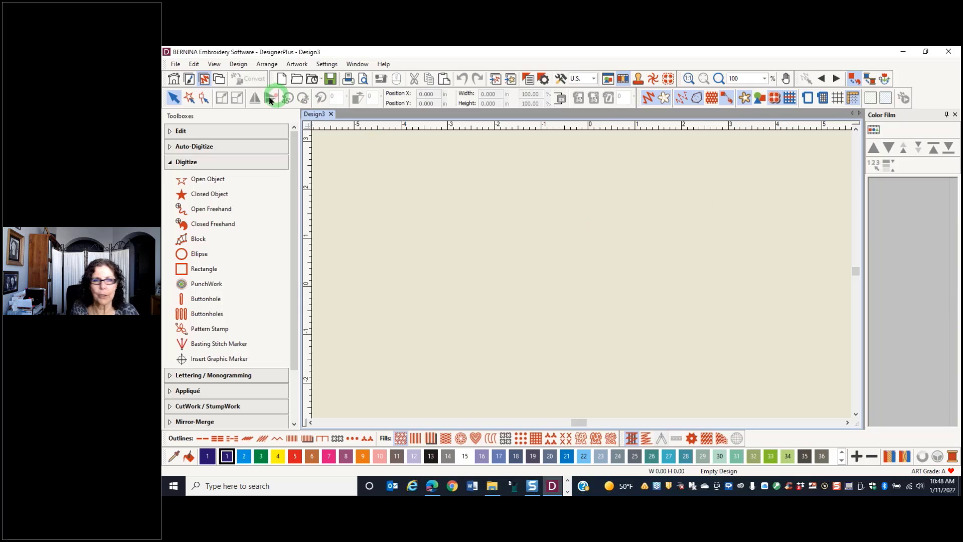
Insert the artwork file Black & White Pattern Illustration.jpg from the Images for Class folder into the blank design
left_click(510, 79)
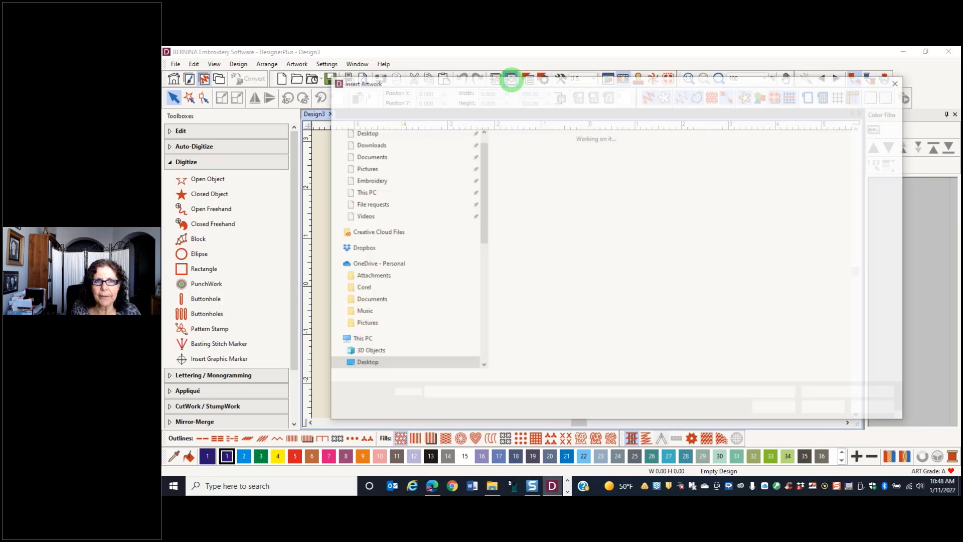
left_click(590, 155)
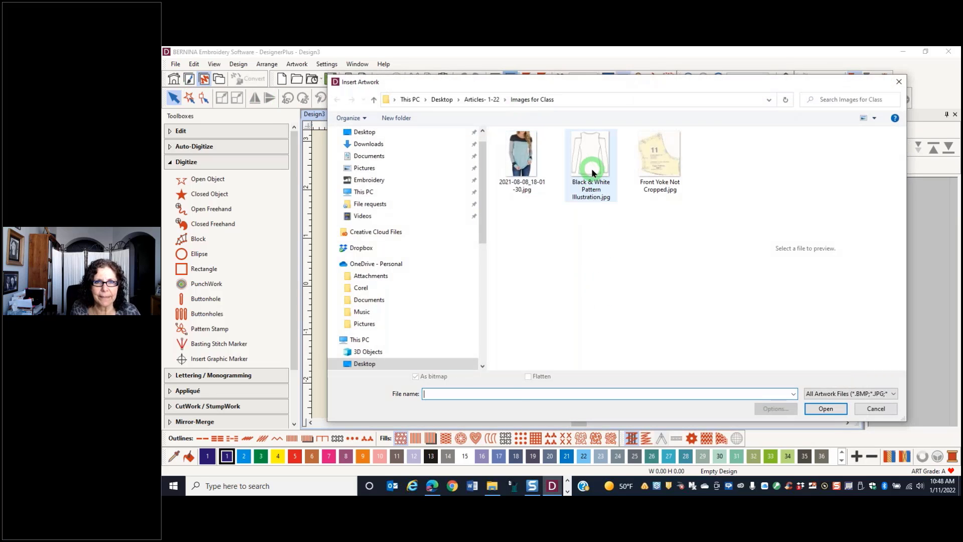
left_click(826, 409)
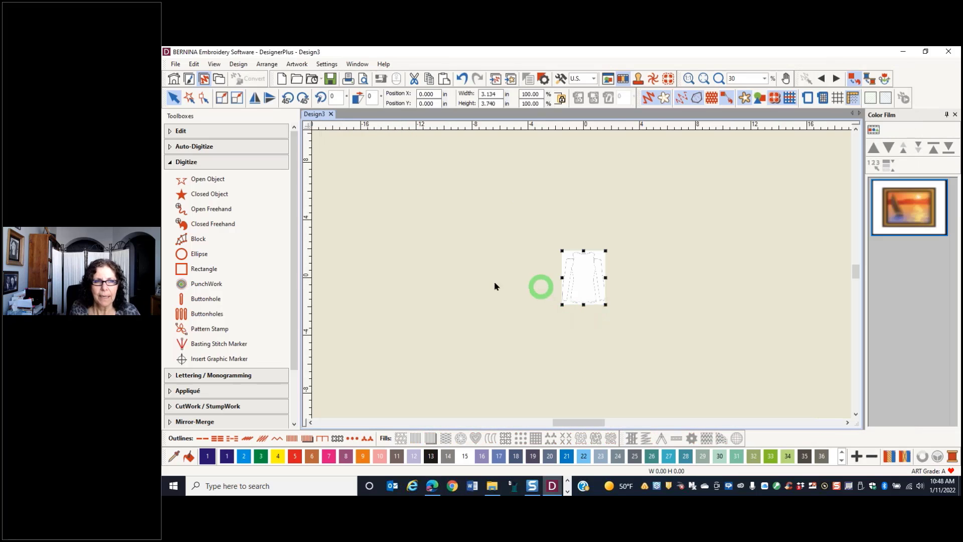
Switch to the Artwork Canvas and trace the garment illustration bitmap into vector objects
left_click(189, 79)
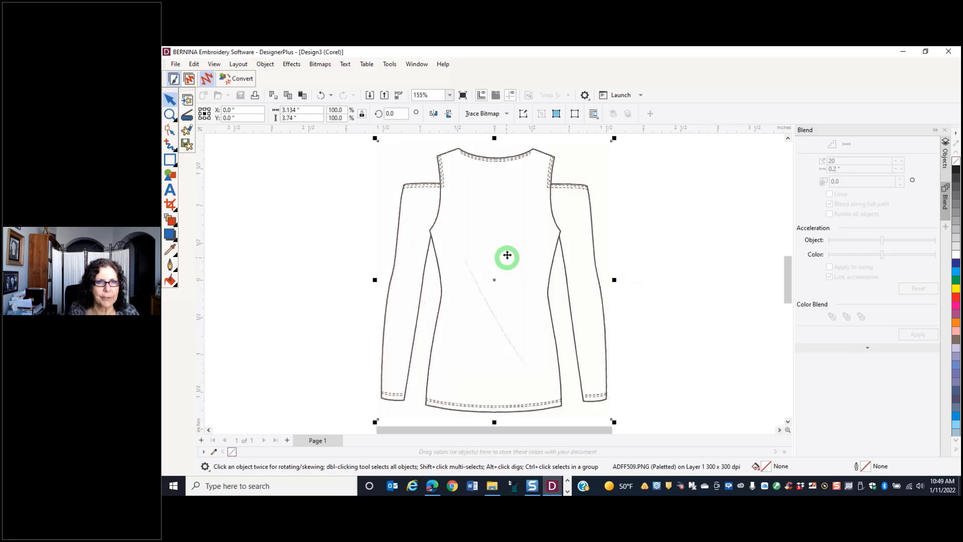
left_click(506, 115)
left_click(494, 129)
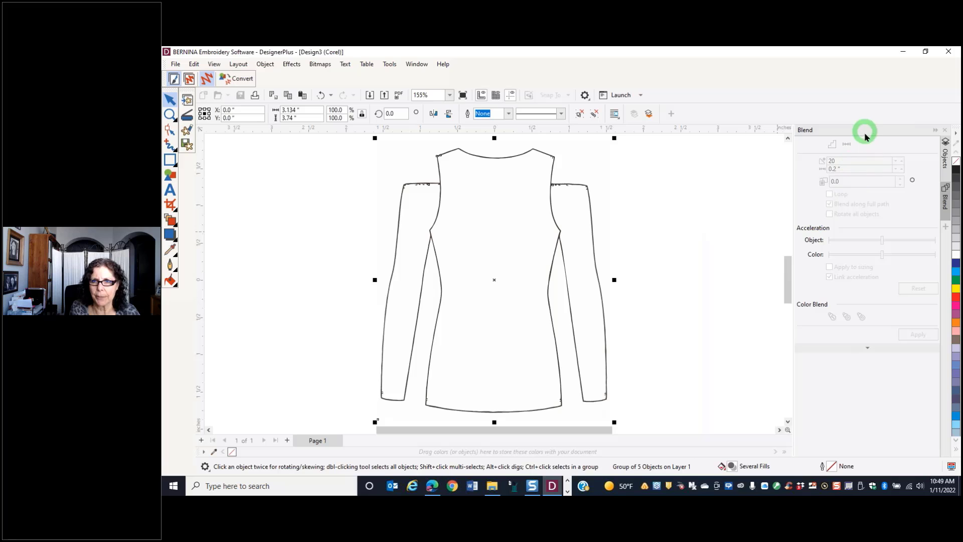
Delete the original bitmap ADFF509.PNG from Layer 1, keeping the traced garment group
left_click(948, 78)
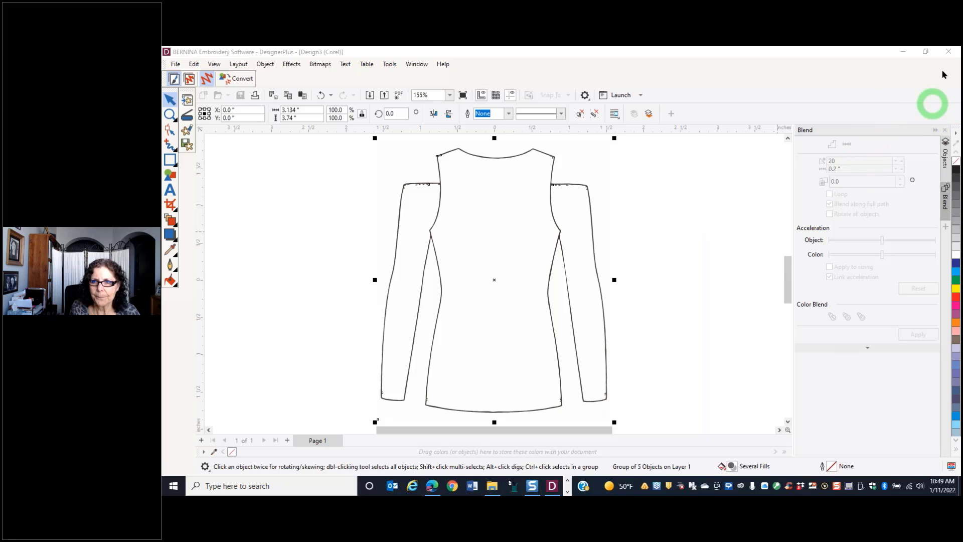
double_click(853, 54)
left_click(890, 172)
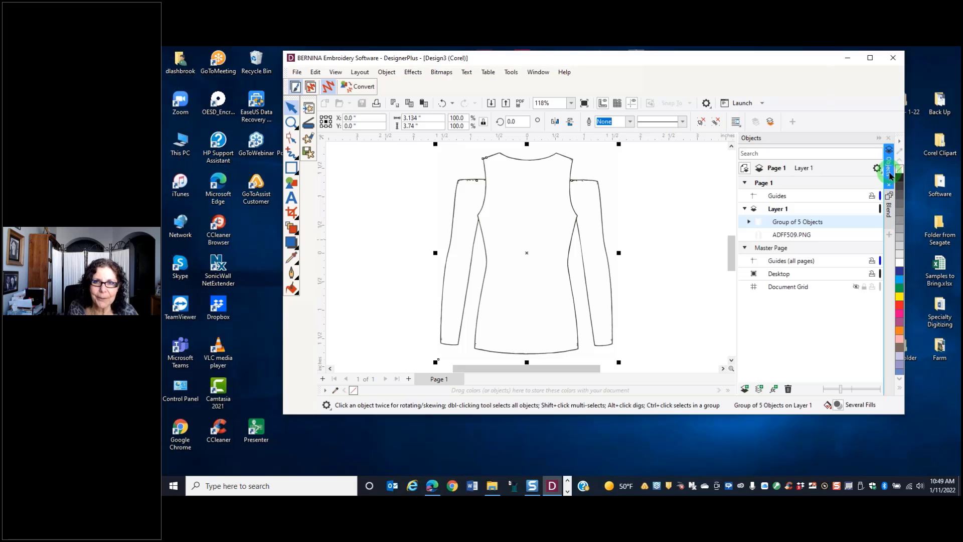
left_click(785, 240)
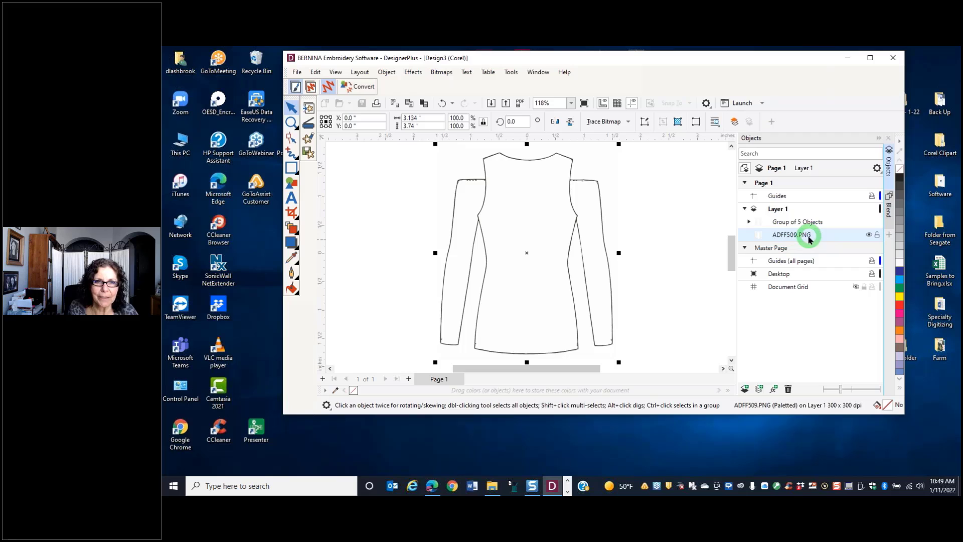
left_click(565, 268)
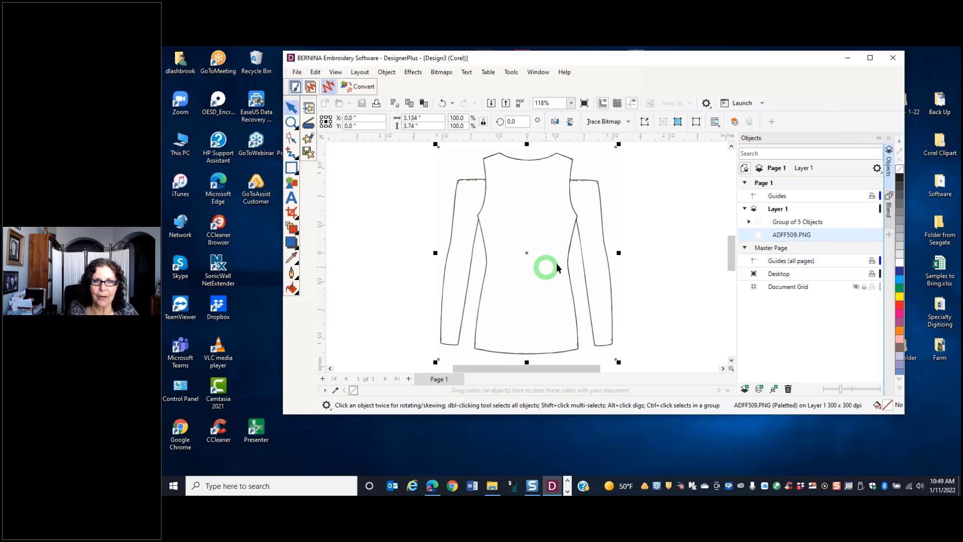
left_click(804, 237)
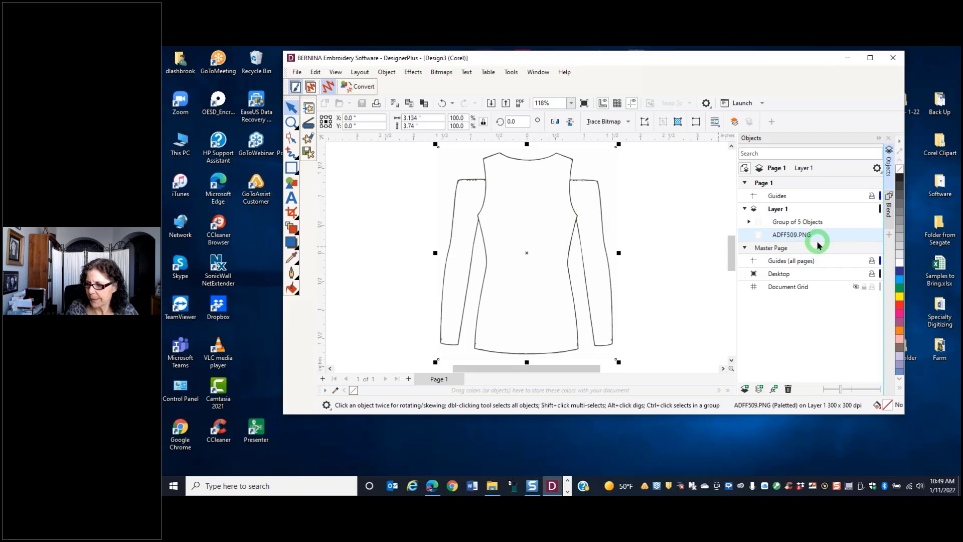
key("Delete")
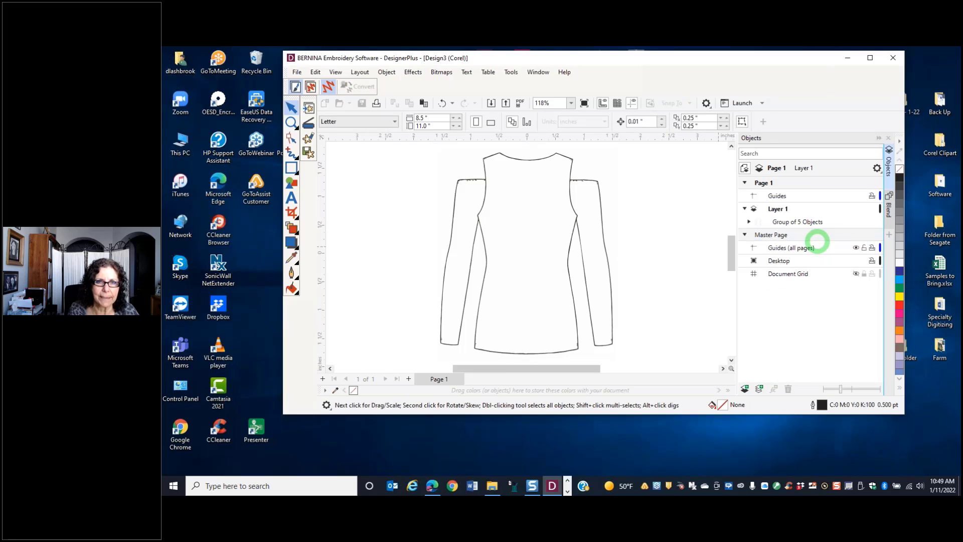
left_click(869, 59)
Ungroup the traced garment drawing into its separate curves
left_click(520, 288)
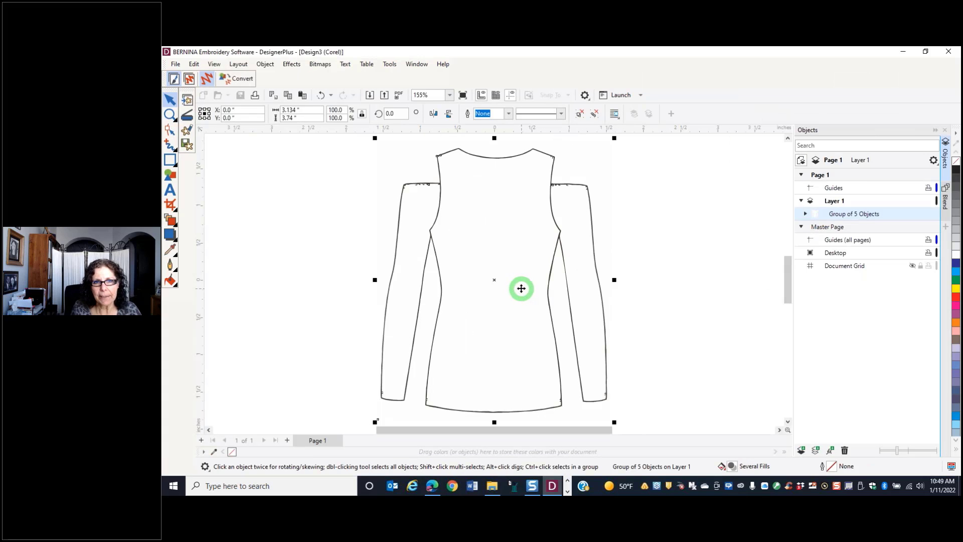
right_click(519, 293)
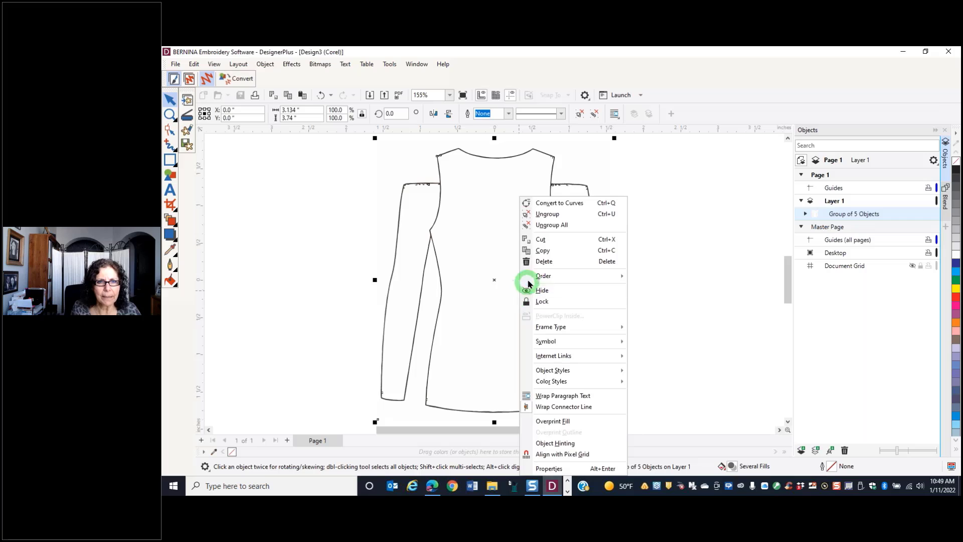
left_click(557, 216)
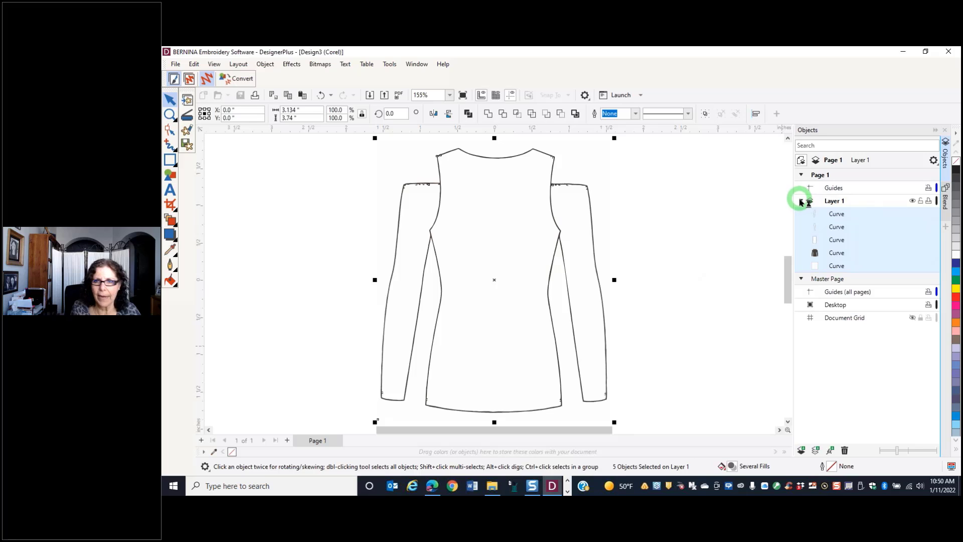
Delete the white background curve that lies lowest in Layer 1 behind the garment outline
left_click(801, 203)
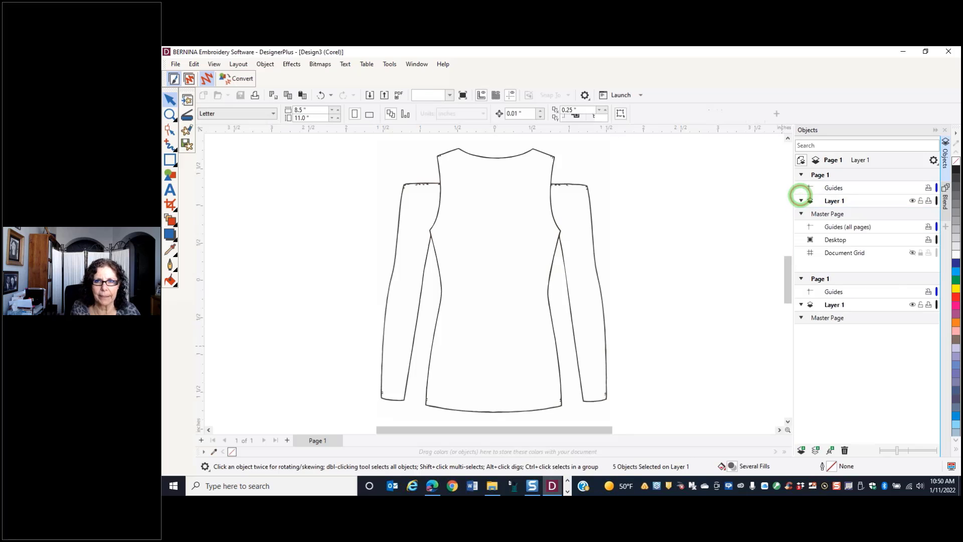
left_click(802, 202)
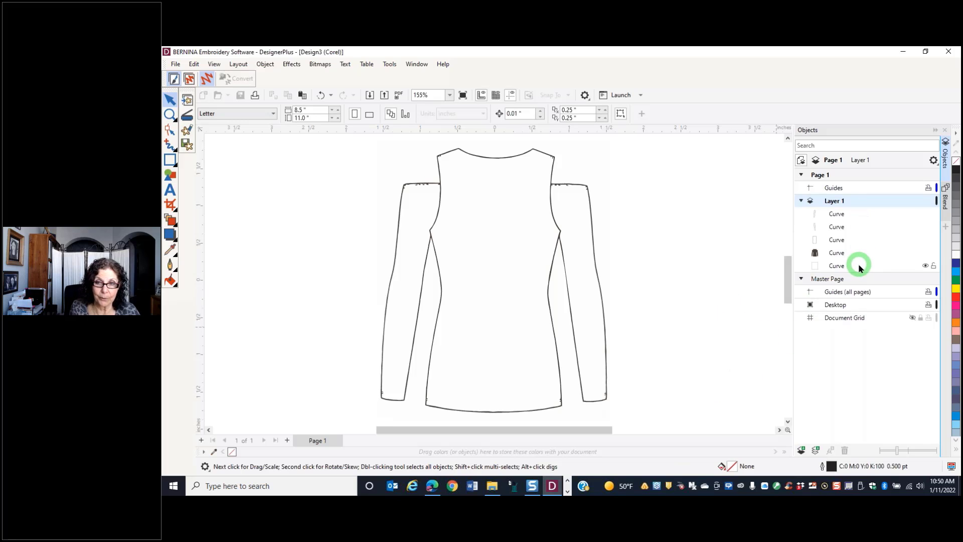
left_click(815, 269)
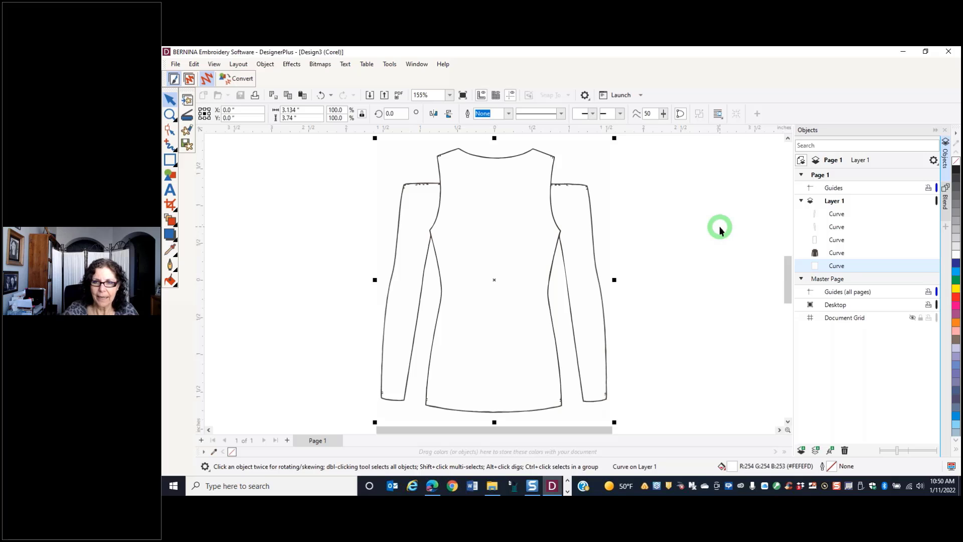
key("Delete")
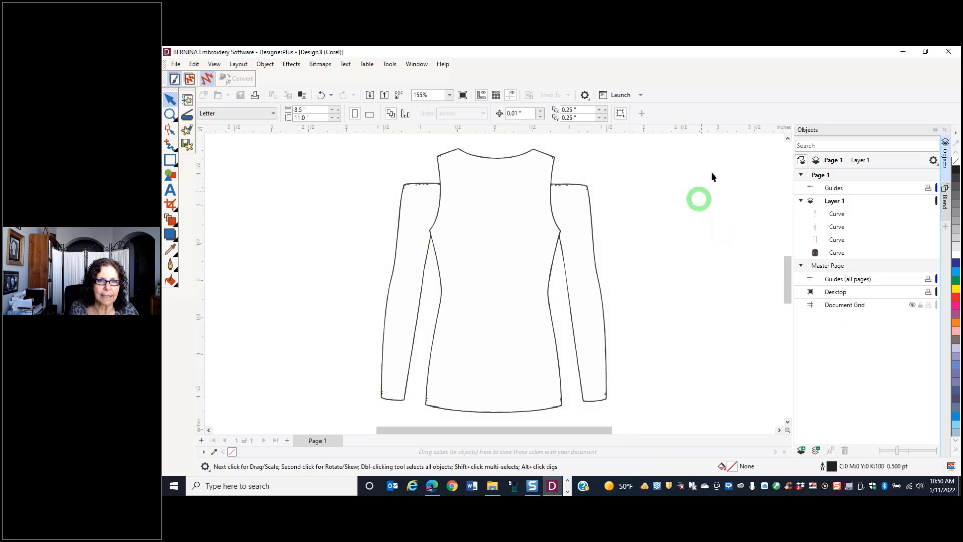
Group all the remaining garment curves and return to the Embroidery Canvas
left_click_drag(348, 136, 667, 414)
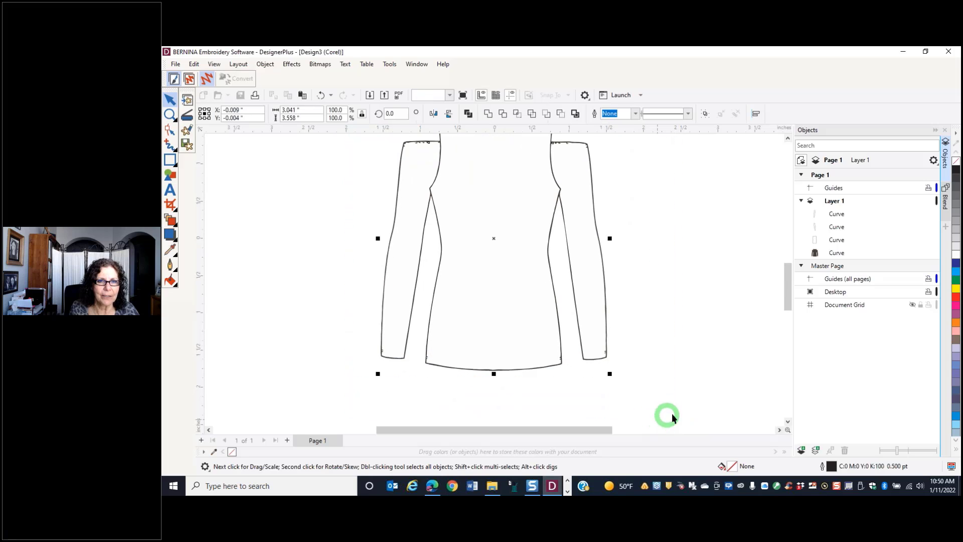
right_click(506, 339)
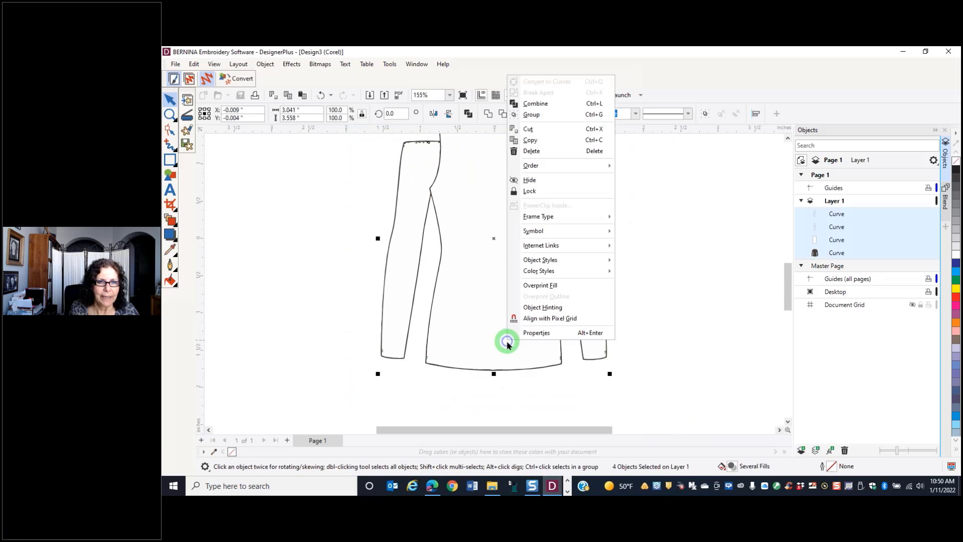
left_click(532, 114)
scroll(496, 161, "down", 1)
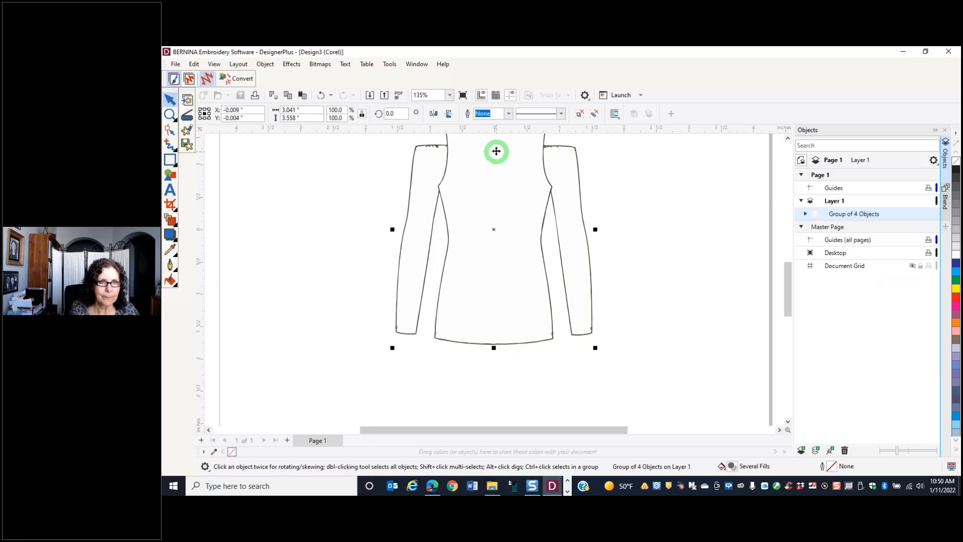
mouse_move(788, 298)
left_mouse_down()
mouse_move(782, 250)
mouse_move(788, 281)
left_mouse_up()
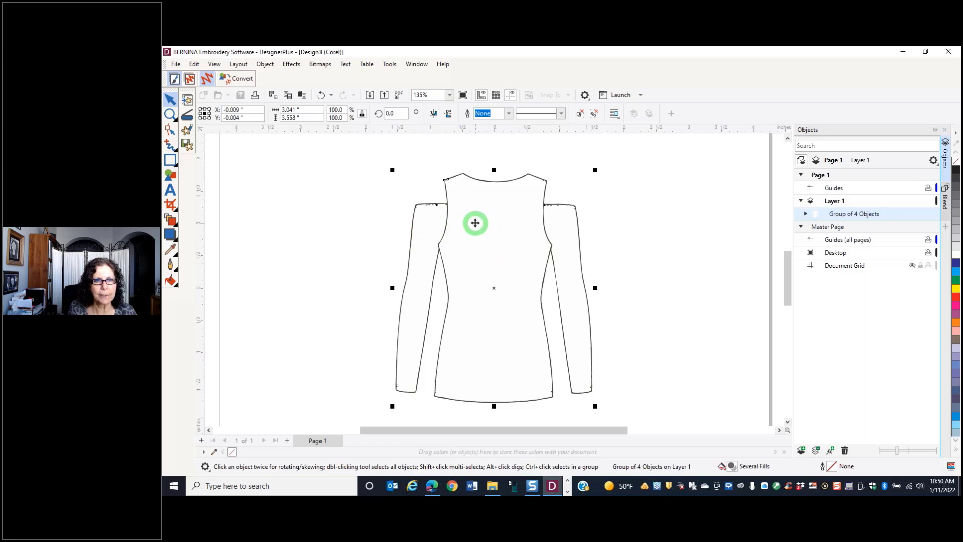
left_click(190, 81)
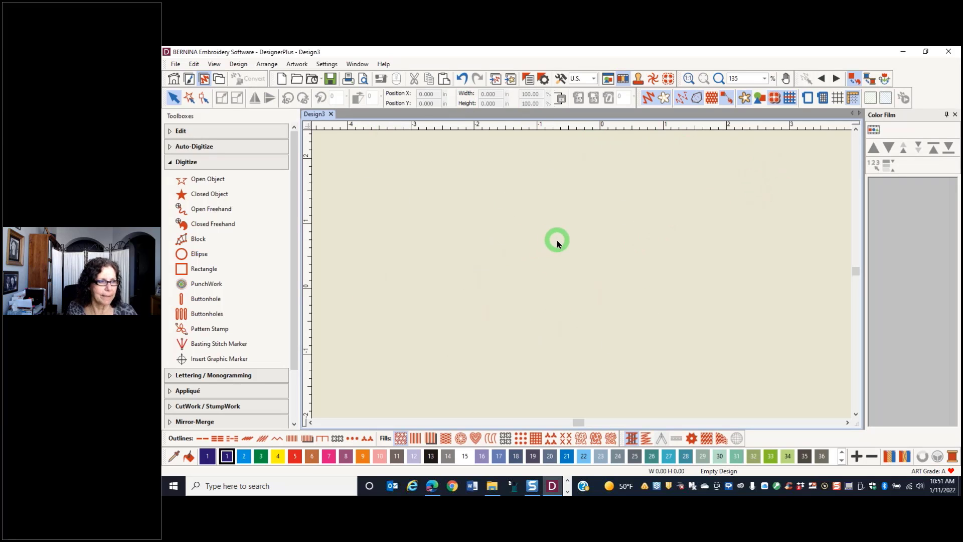
Show the garment artwork on the Embroidery Canvas and measure the straight distance between its two outer shoulder points
left_click(759, 99)
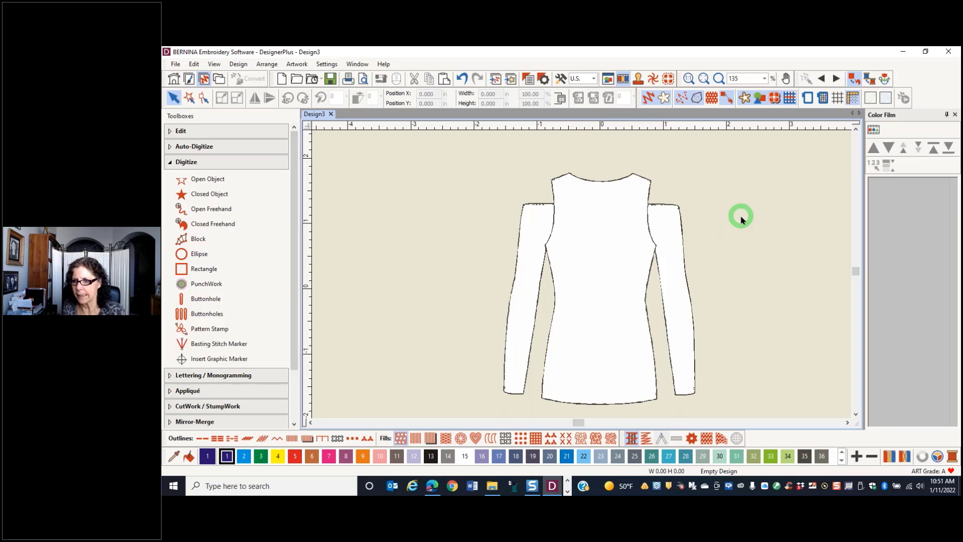
key("m")
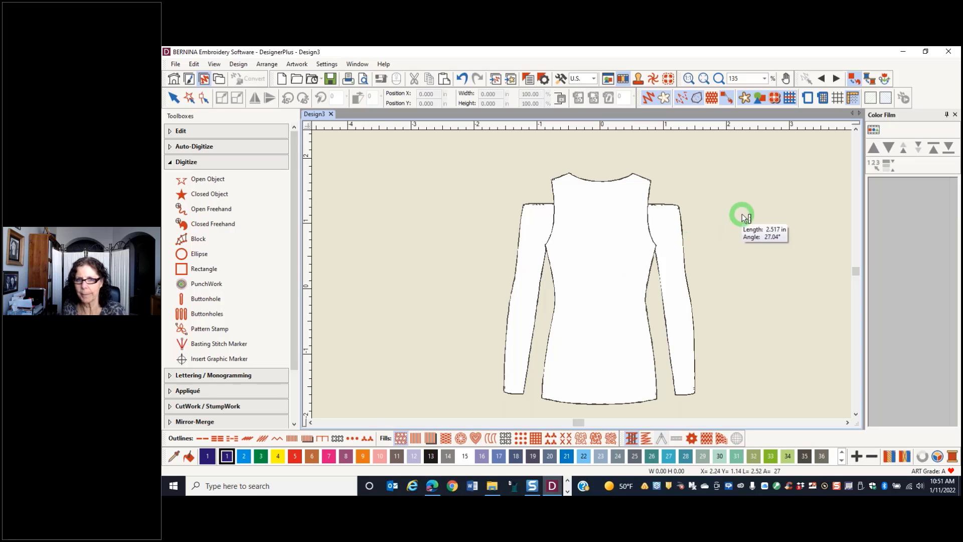
left_click(553, 180)
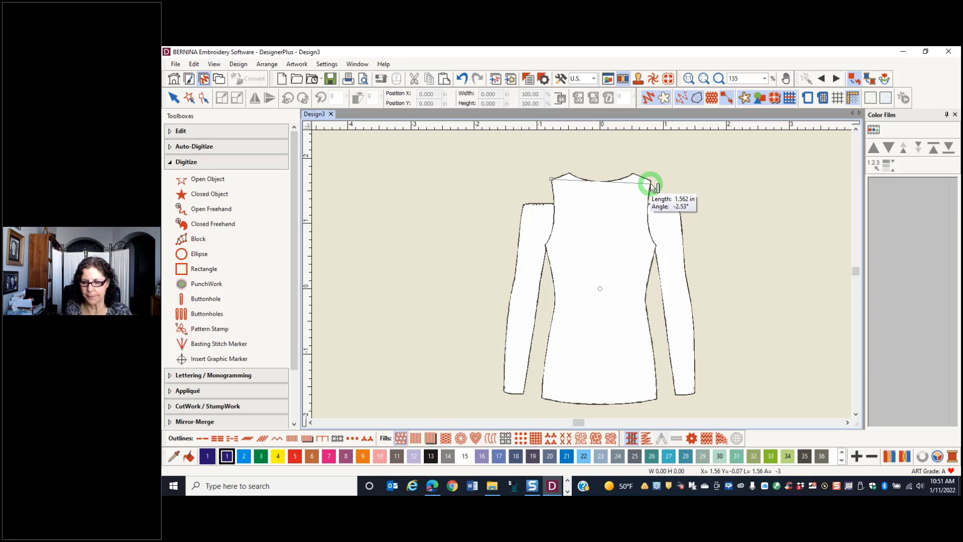
key("Escape")
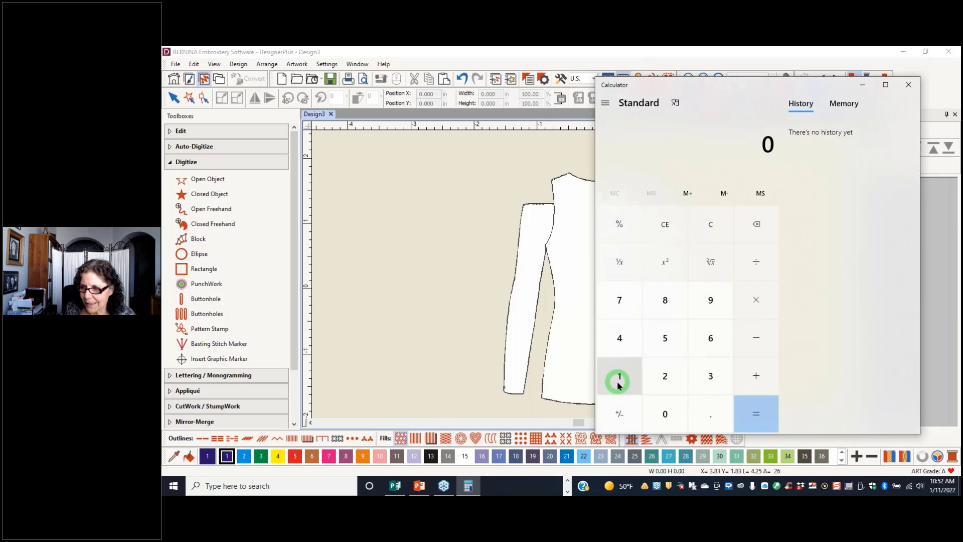
Switch to Calculator and divide 15 by 1.55 to work out the garment's enlargement factor
left_click(617, 382)
left_click(653, 357)
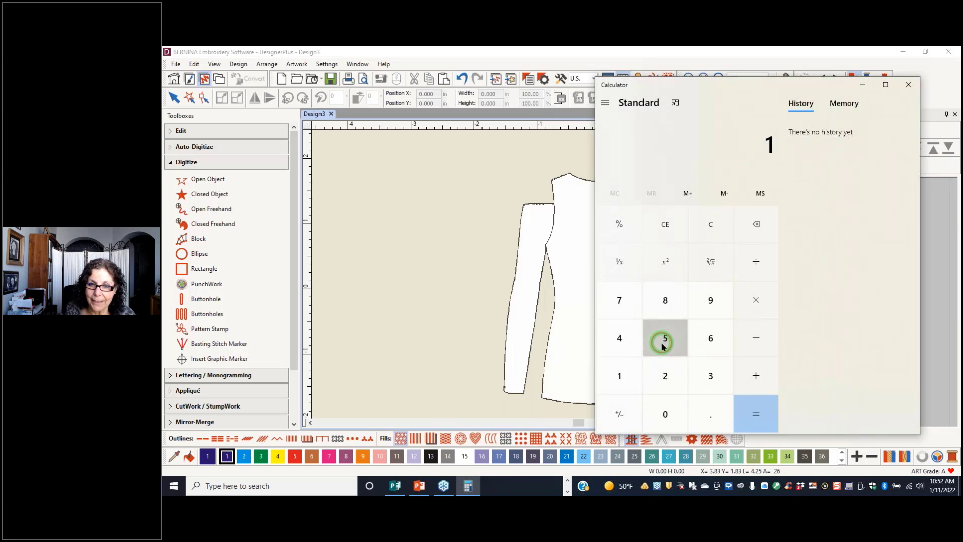
left_click(749, 260)
left_click(619, 379)
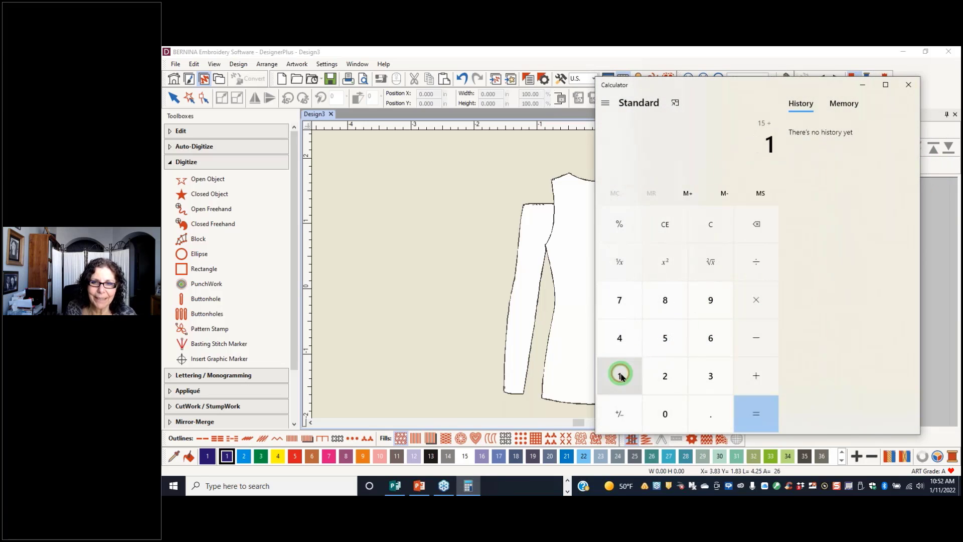
left_click(717, 413)
left_click(674, 345)
left_click(673, 343)
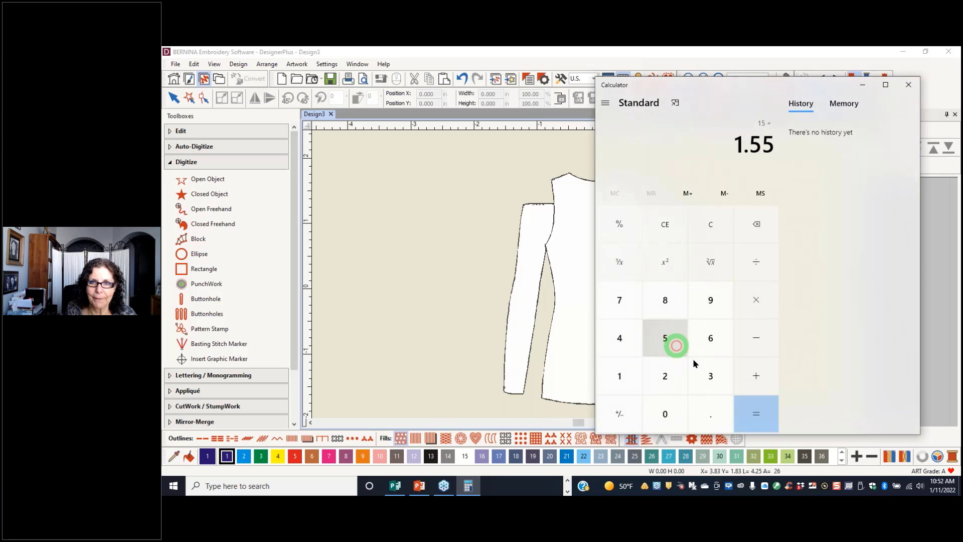
left_click(766, 419)
Multiply the enlargement factor by 100 to express it as a percentage, and close Calculator
left_click(766, 286)
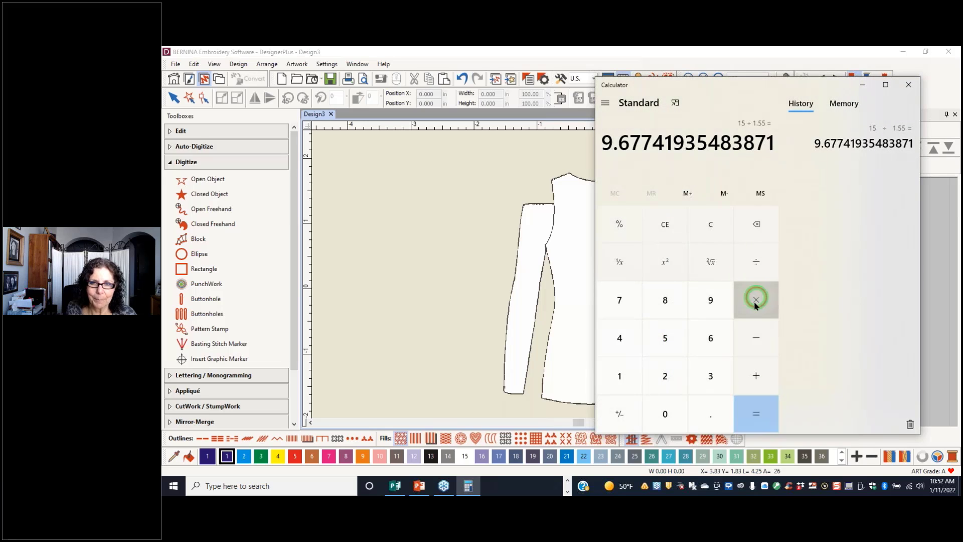
left_click(609, 380)
left_click(667, 416)
left_click(666, 415)
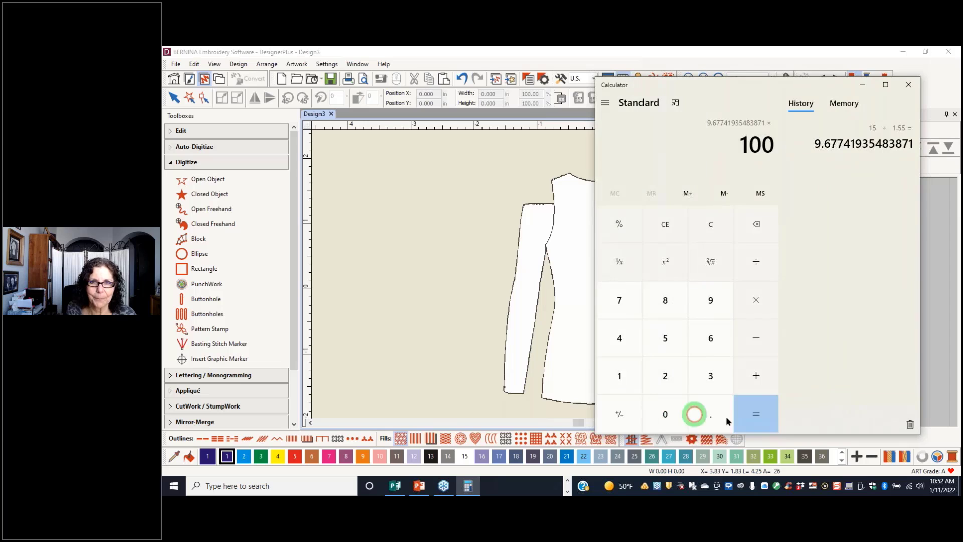
left_click(758, 415)
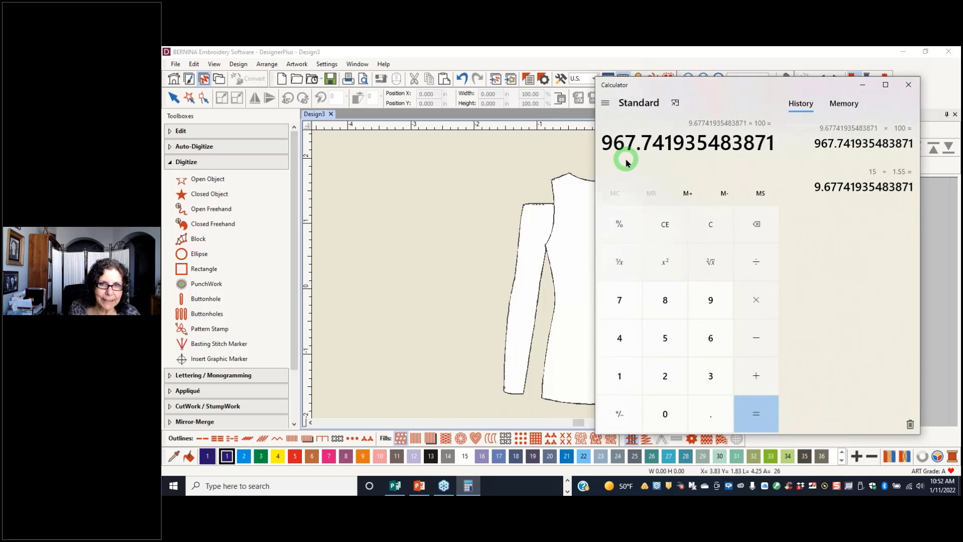
left_click(899, 88)
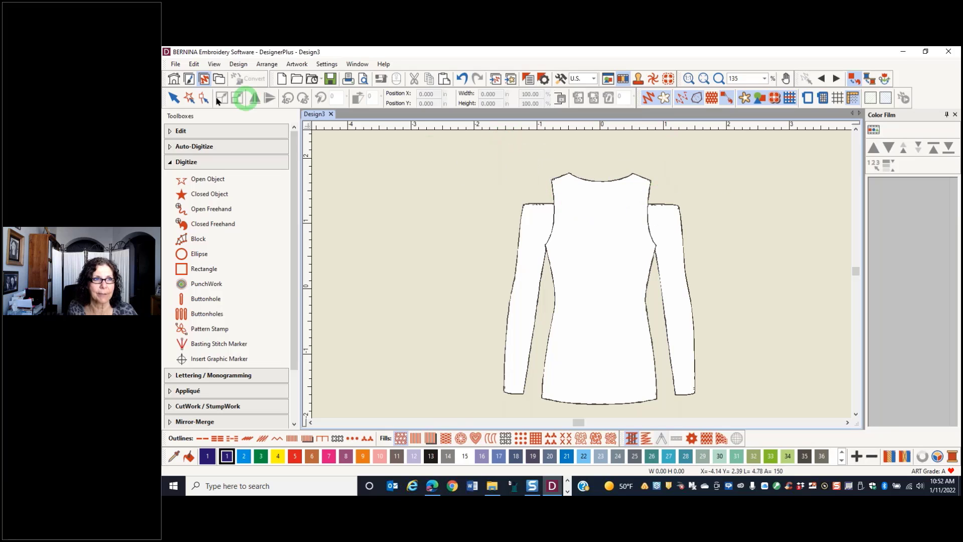
Switch to the Artwork Canvas and select the garment group
left_click(189, 80)
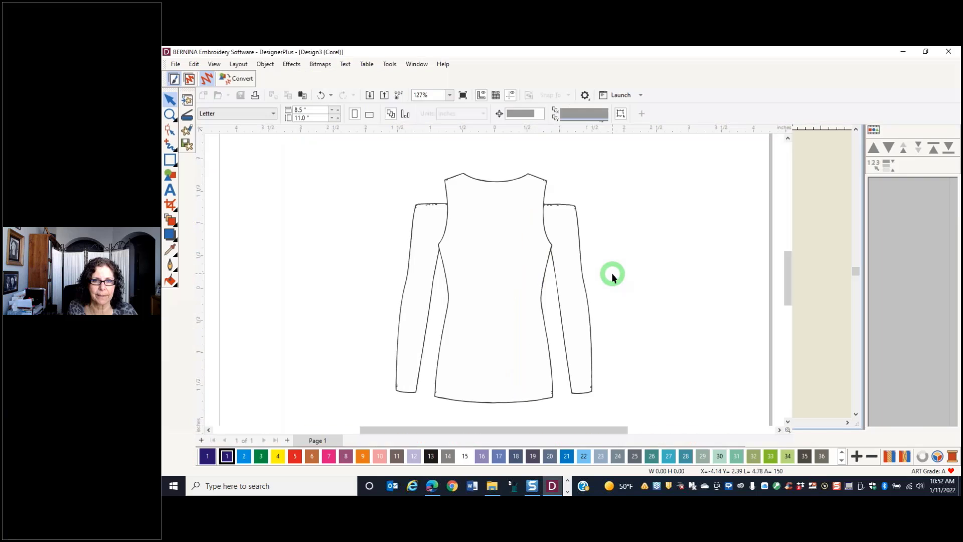
left_click(505, 300)
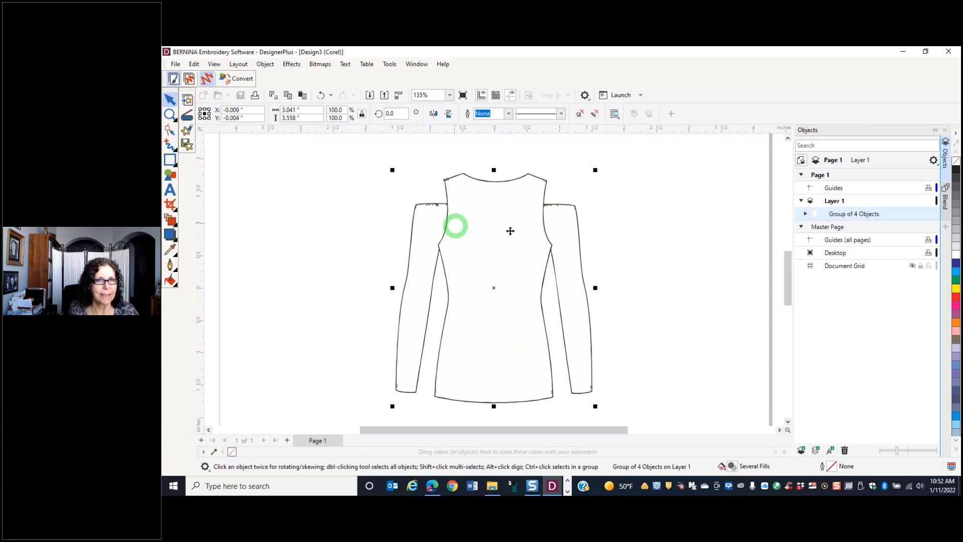
Try scaling the garment group to 960% and undo the scaling
left_click(343, 110)
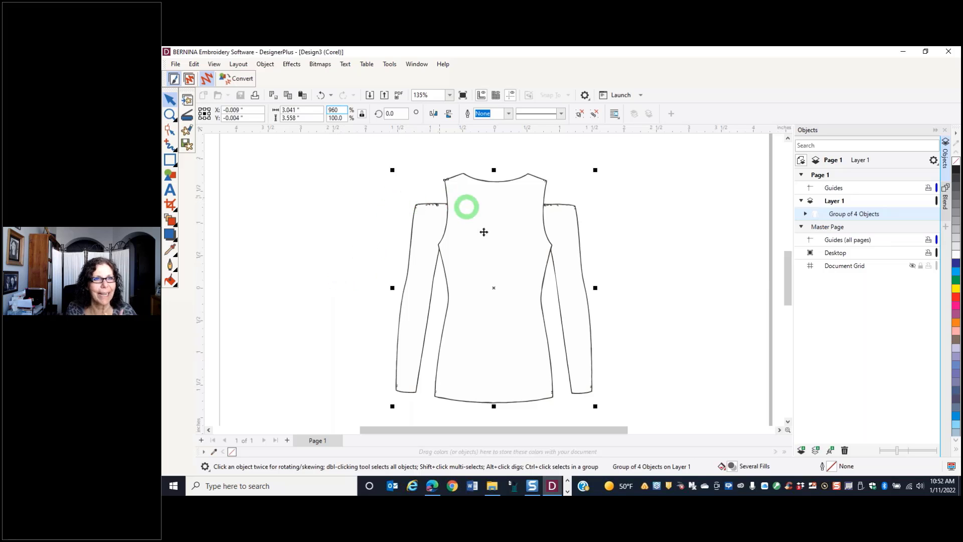
left_click(637, 210)
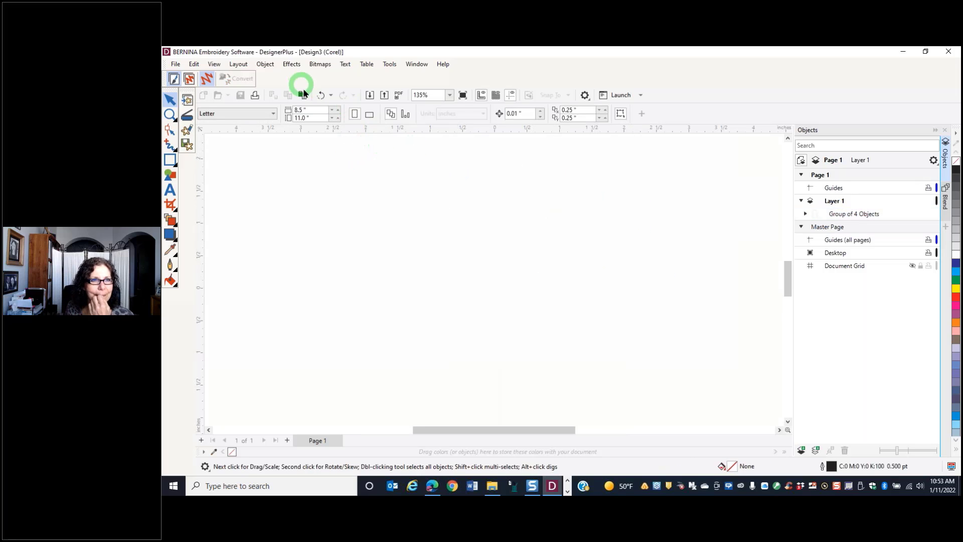
left_click(321, 95)
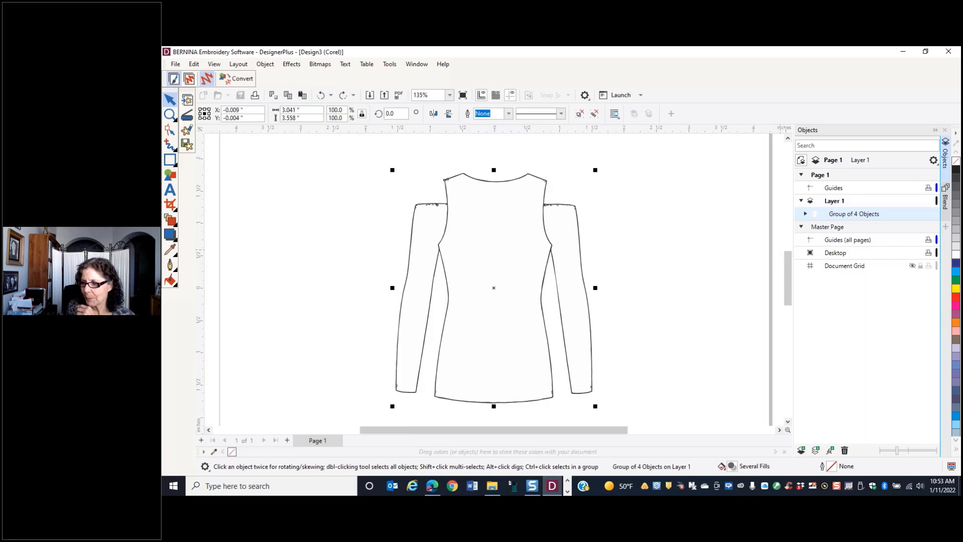
Return to Calculator and multiply the quotient of 15 divided by 1.55 by 100
left_click(567, 491)
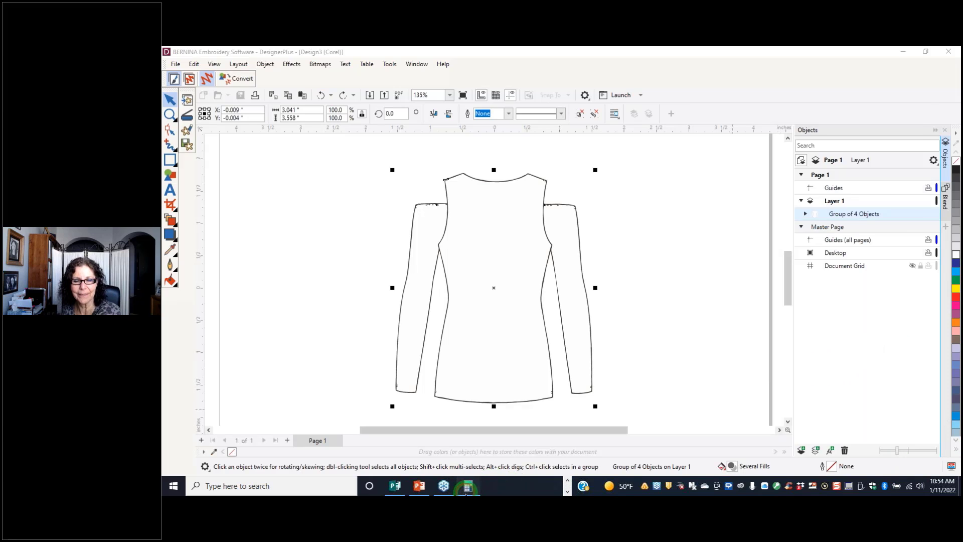
left_click(467, 489)
left_click(621, 376)
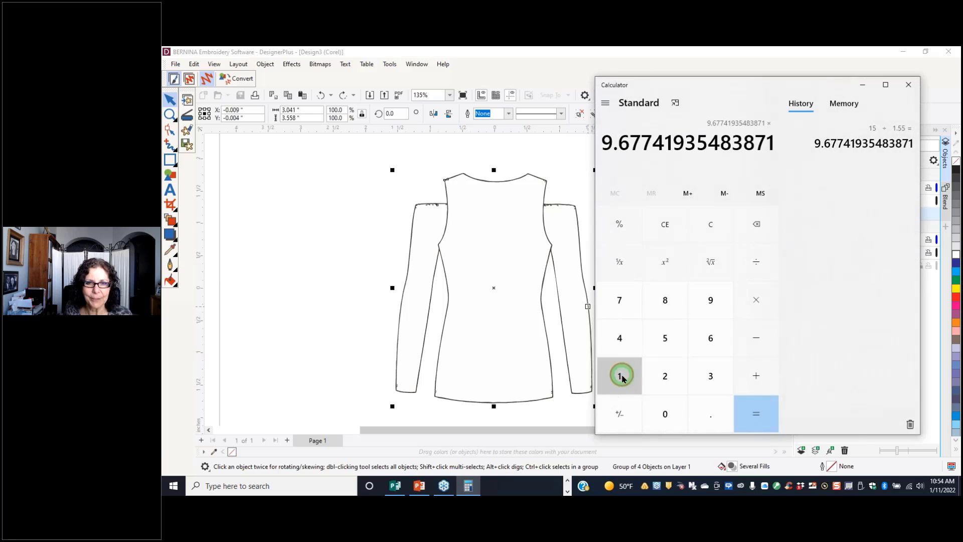
left_click(665, 414)
left_click(665, 414)
left_click(756, 414)
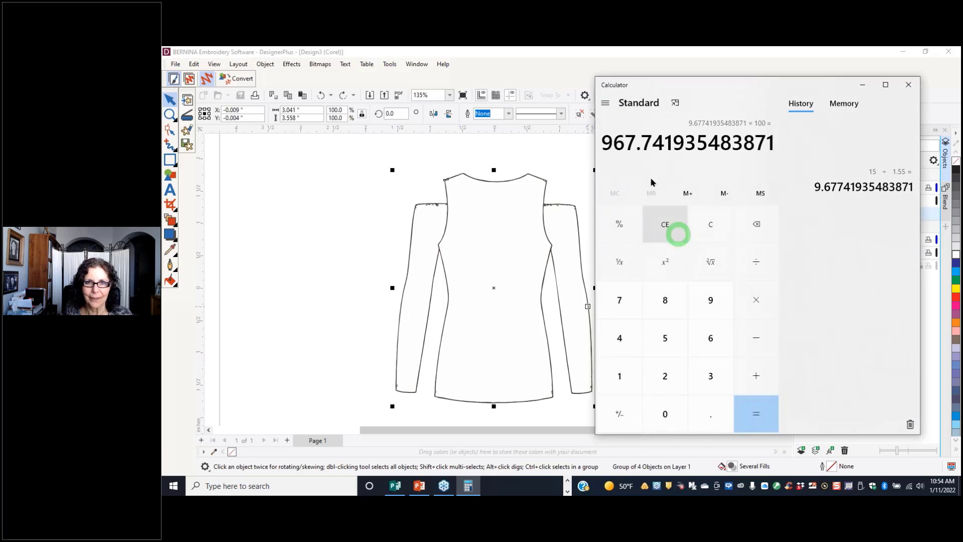
Copy the result 967.741935483871 from Calculator and paste it as the garment group's proportional scale percentage
left_click_drag(602, 144, 796, 155)
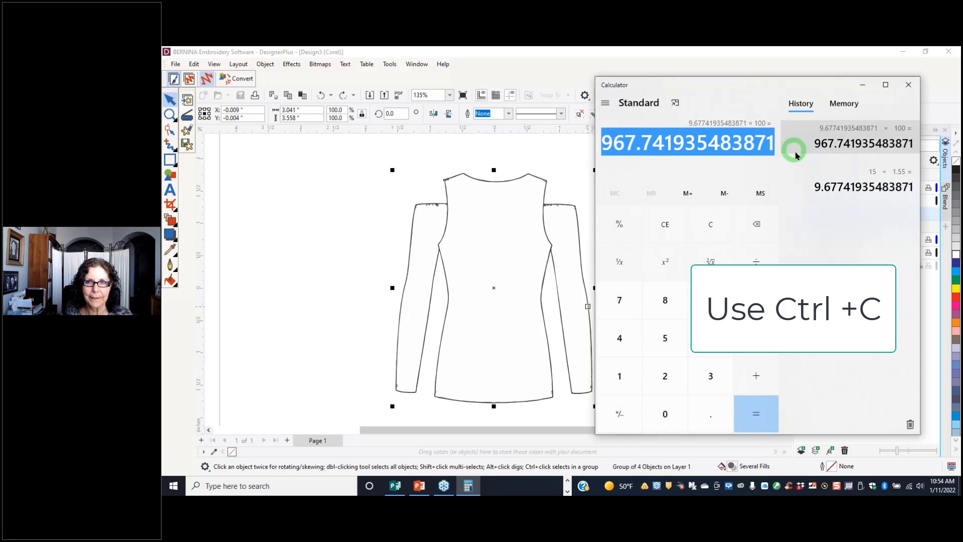
left_click(344, 110)
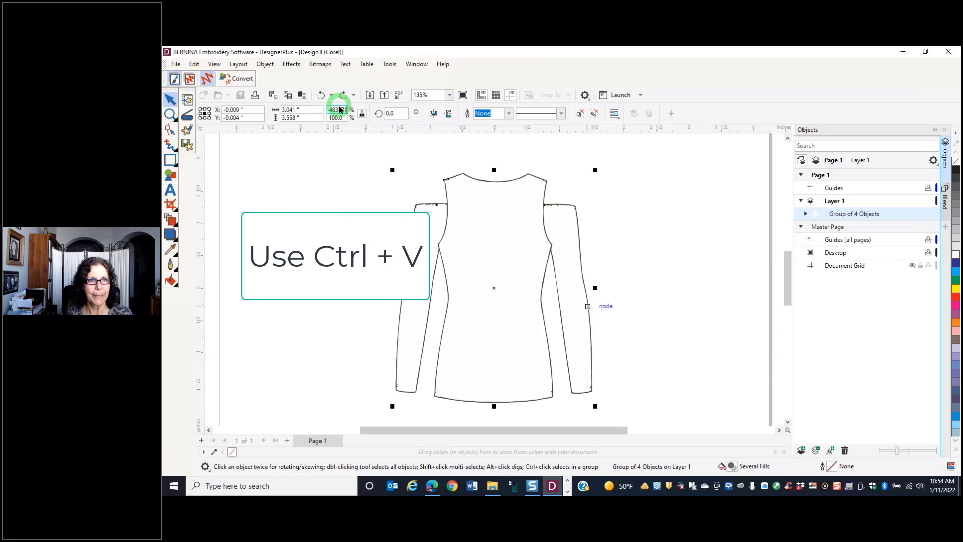
key("Return")
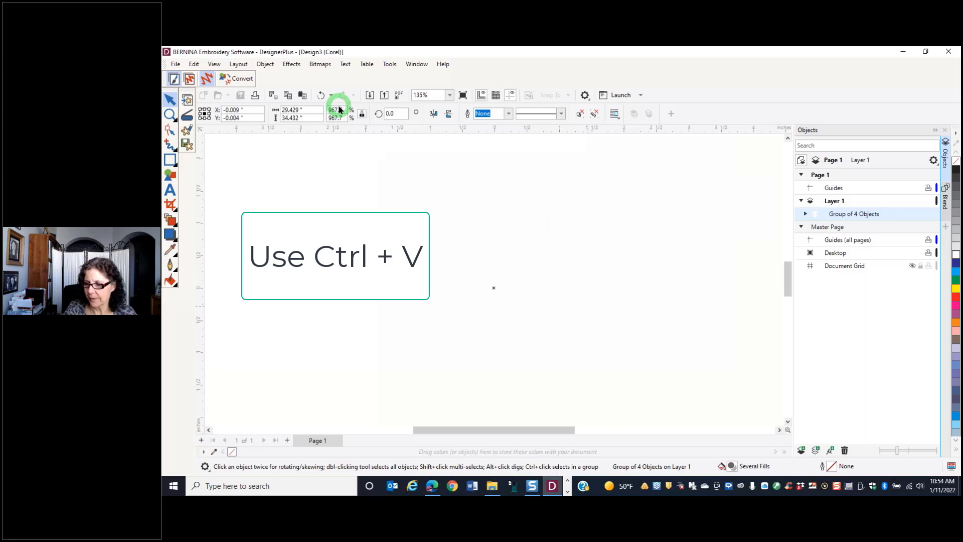
key("shift+F2")
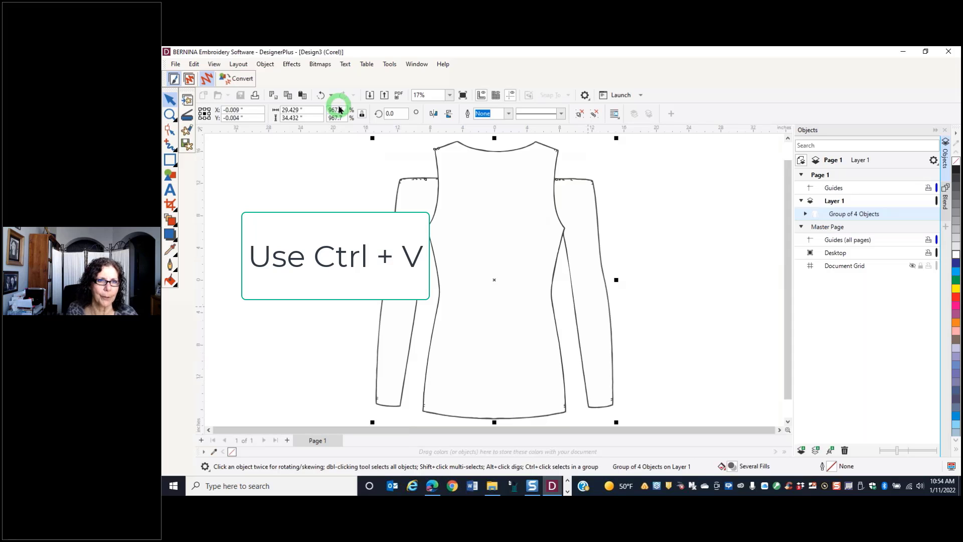
scroll(516, 220, "down", 1)
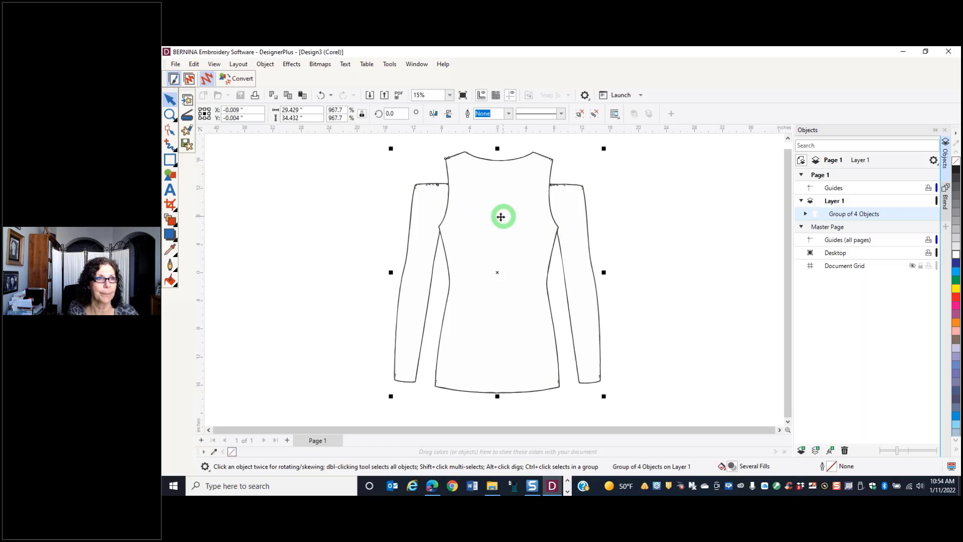
Start exporting the garment artwork and browse to the Users > Public folder on the OS (C:) drive
left_click(175, 64)
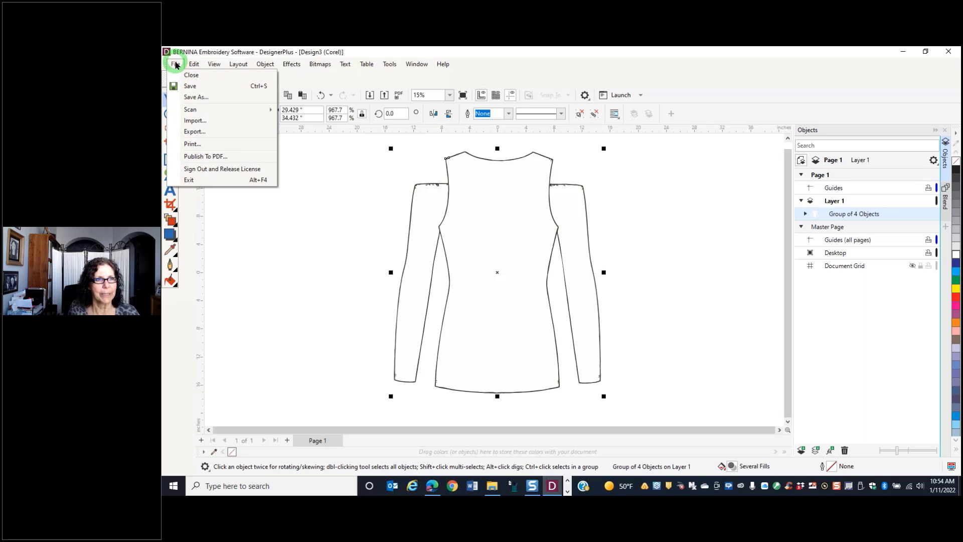
left_click(204, 133)
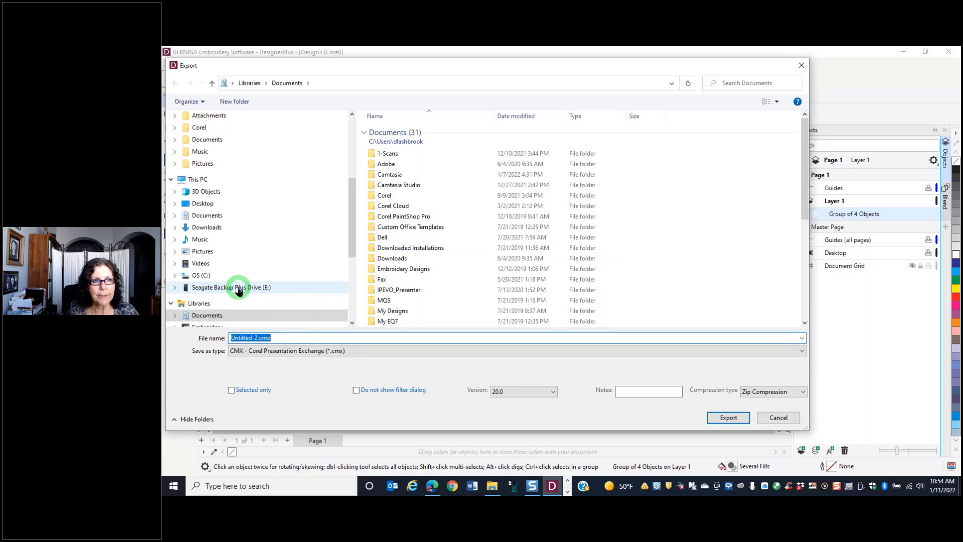
scroll(246, 258, "up", 2)
scroll(254, 256, "down", 4)
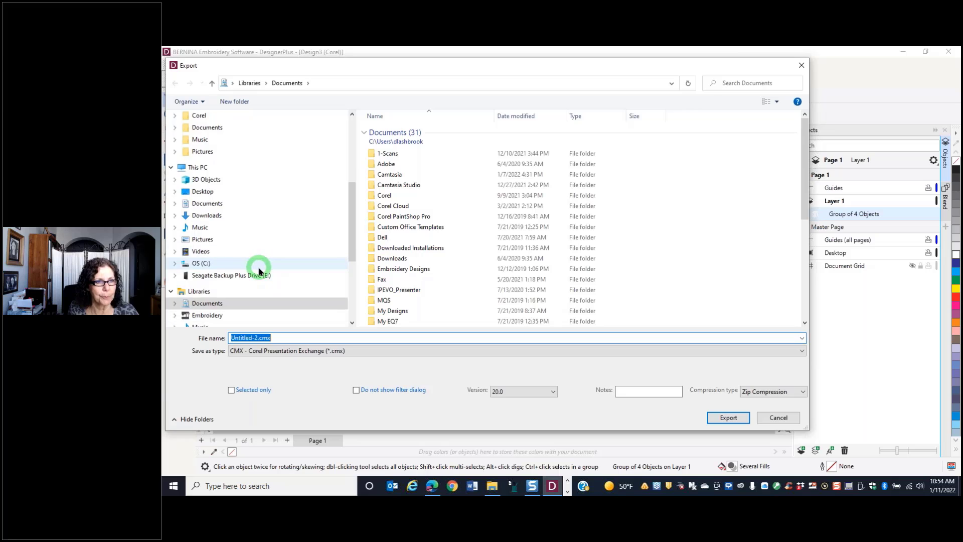
scroll(260, 273, "down", 2)
scroll(261, 267, "up", 2)
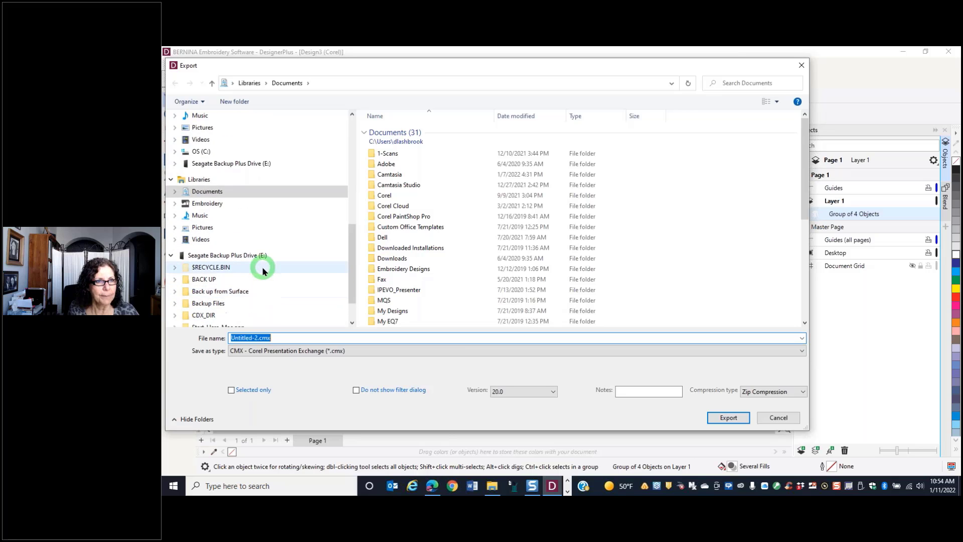
left_click(203, 187)
scroll(427, 231, "down", 3)
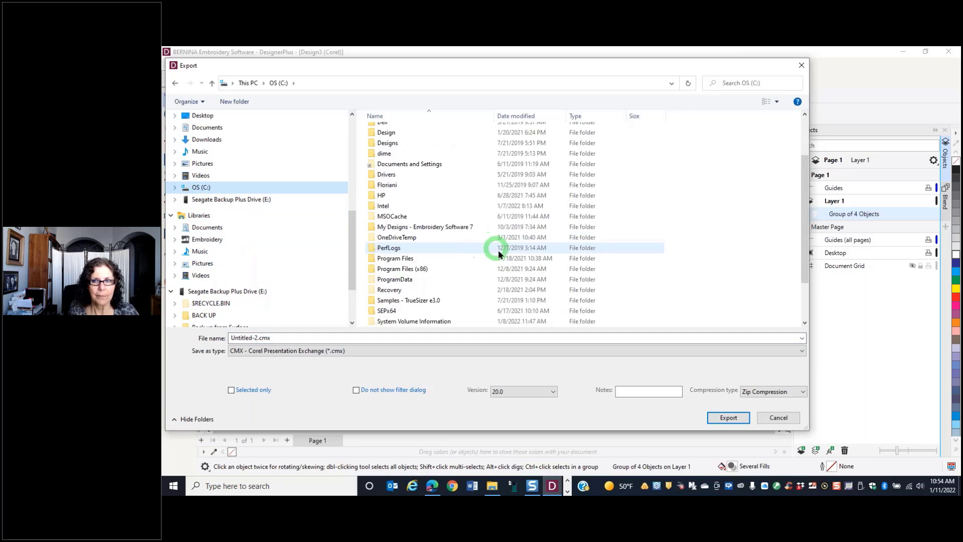
double_click(383, 300)
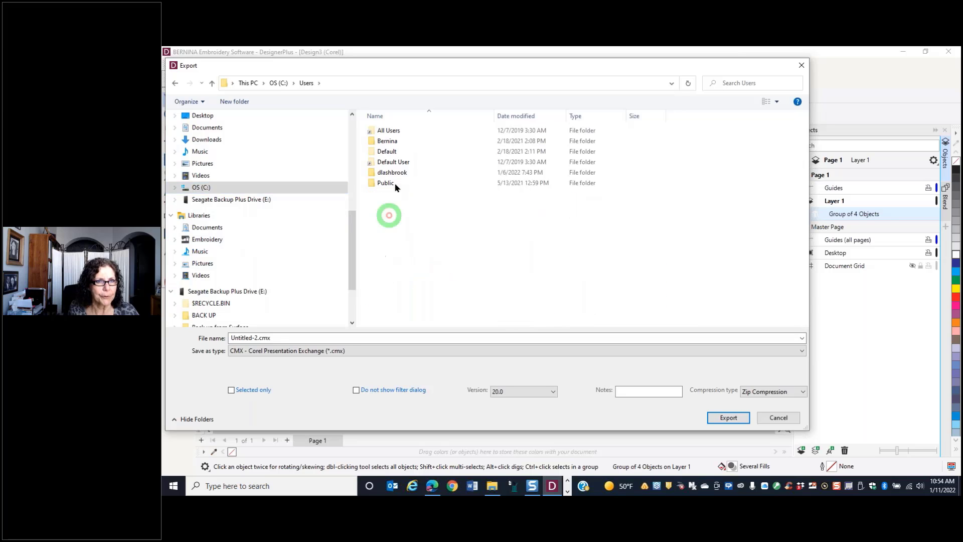
double_click(387, 183)
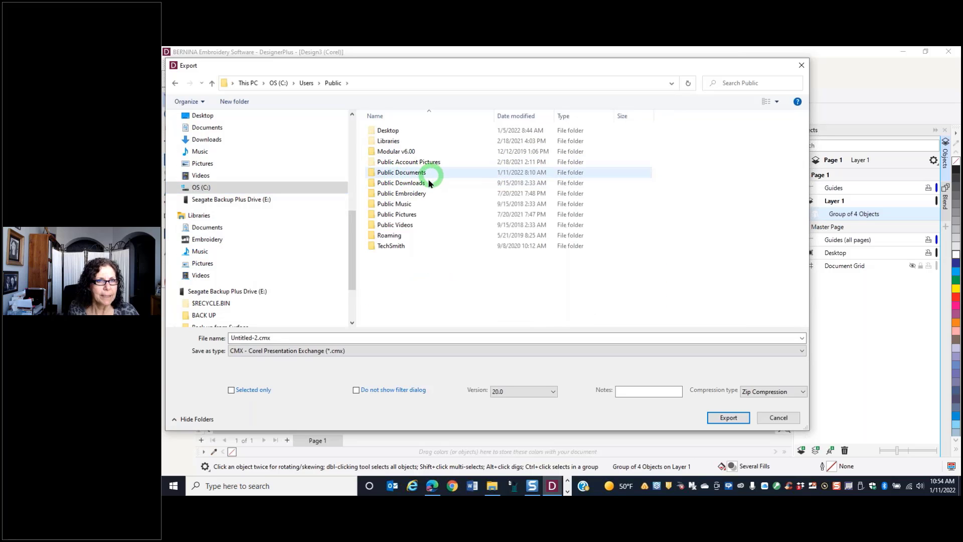
Browse to the Public Pictures > BERNINA 9 Pictures > Custom Articles folder as the export destination
left_click(426, 162)
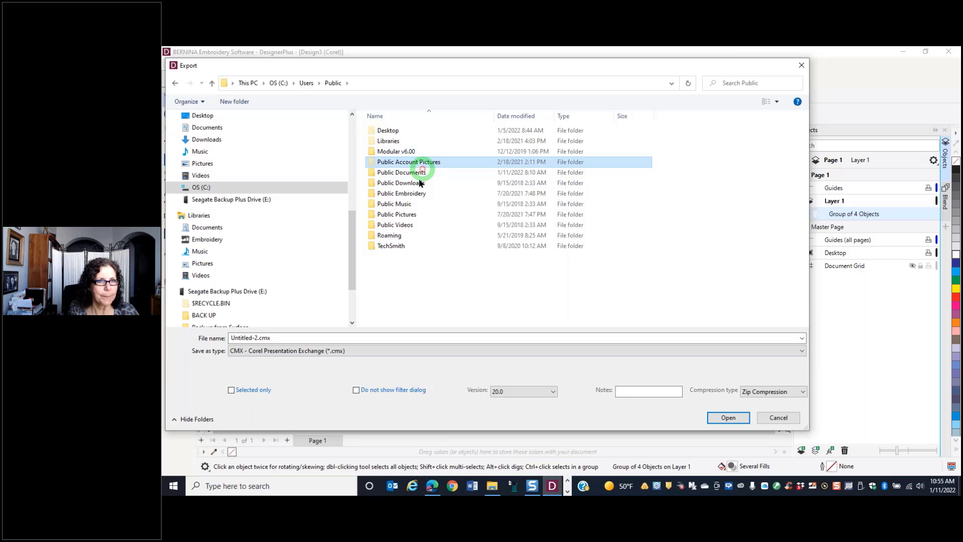
left_click(403, 216)
double_click(403, 217)
left_click(450, 146)
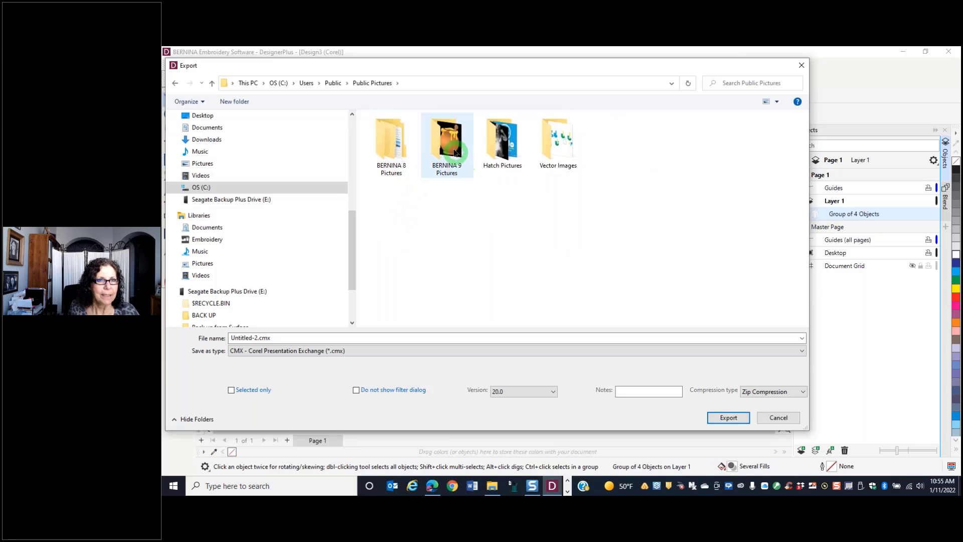
double_click(449, 146)
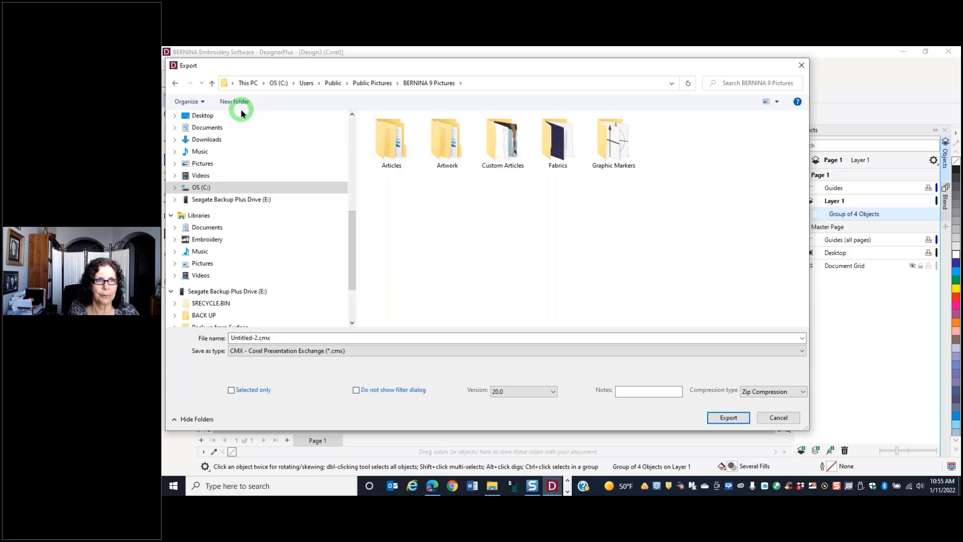
left_click(496, 159)
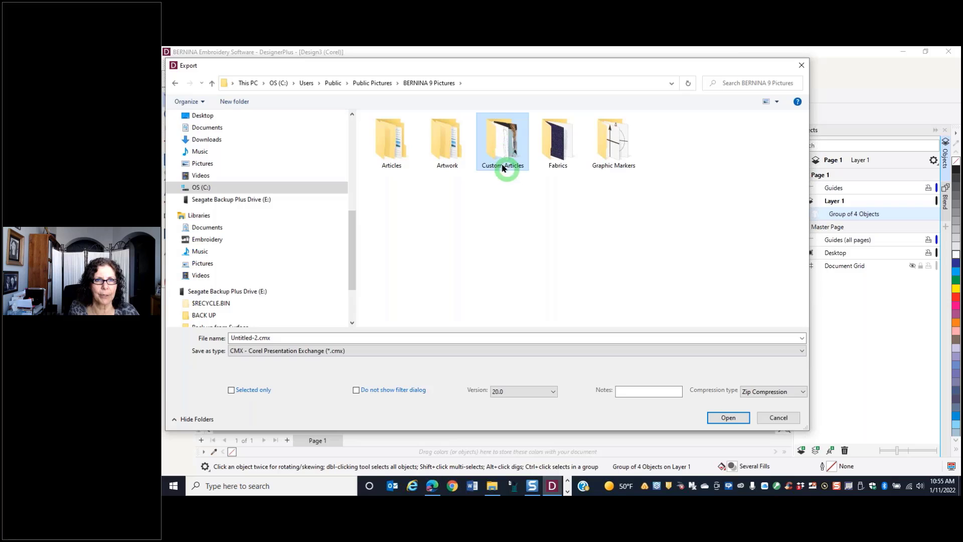
double_click(500, 159)
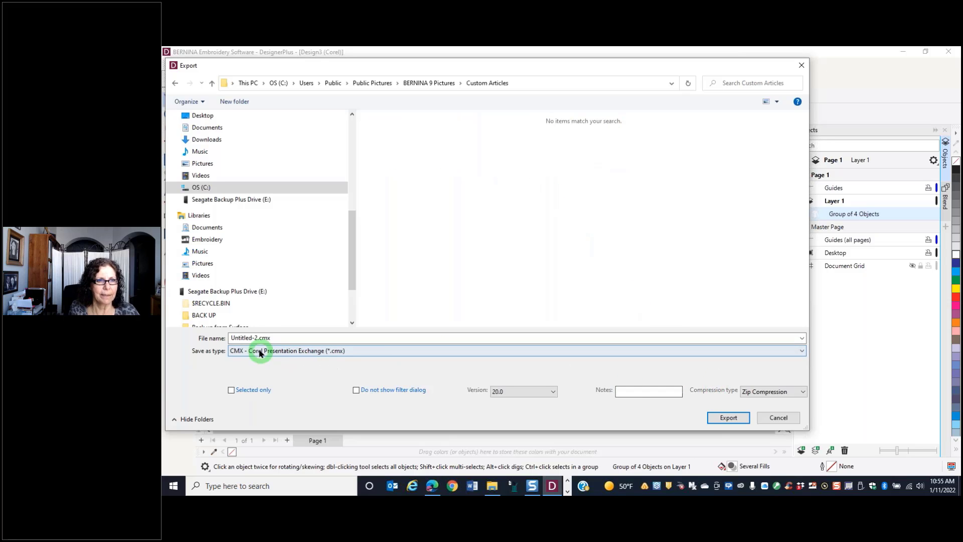
Export the garment artwork as Webinar.png in PNG - Portable Network Graphics format, accepting the default PNG settings
left_click(271, 337)
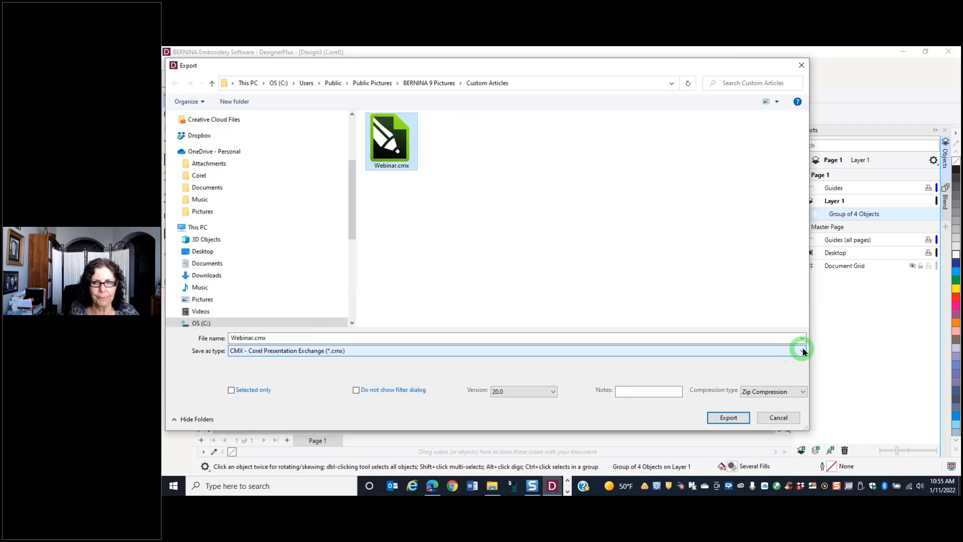
left_click(801, 352)
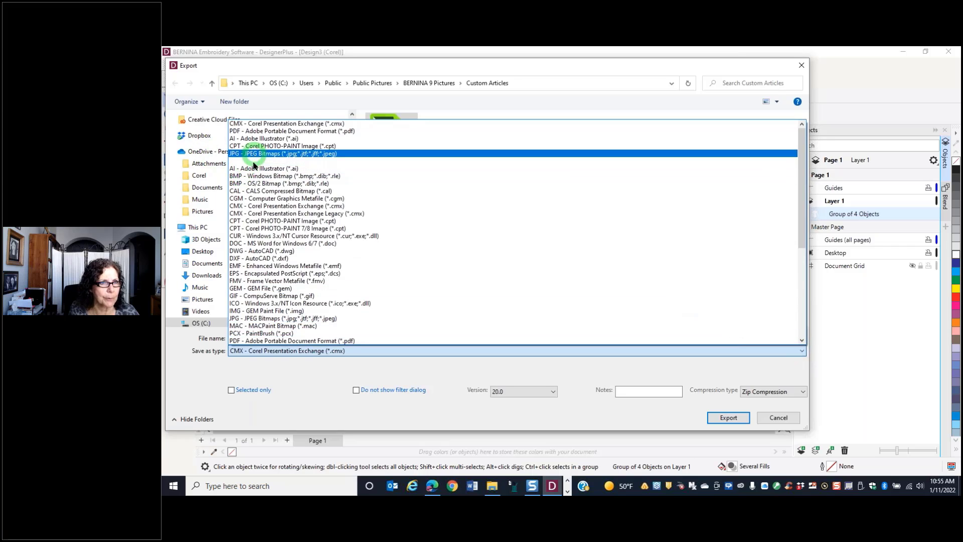
scroll(261, 301, "down", 3)
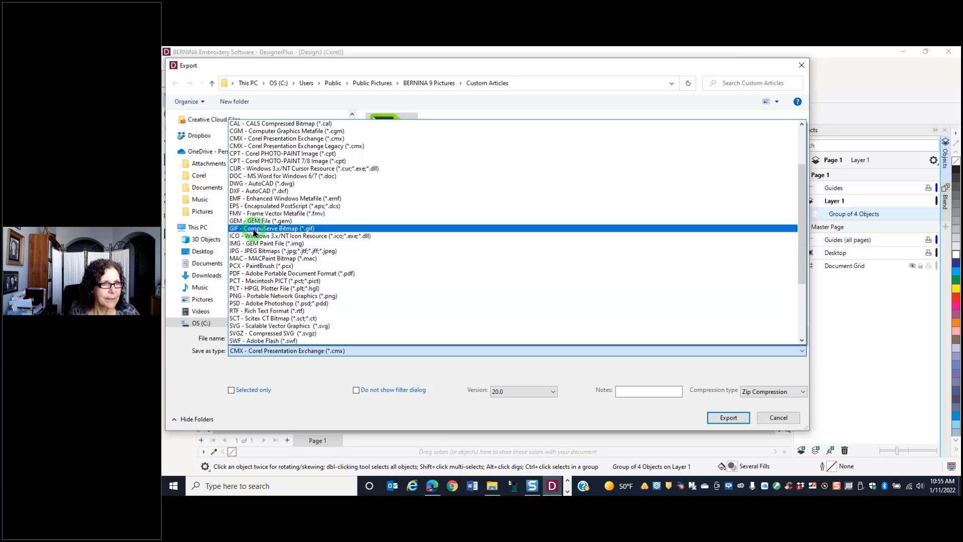
scroll(254, 232, "up", 2)
scroll(254, 232, "down", 3)
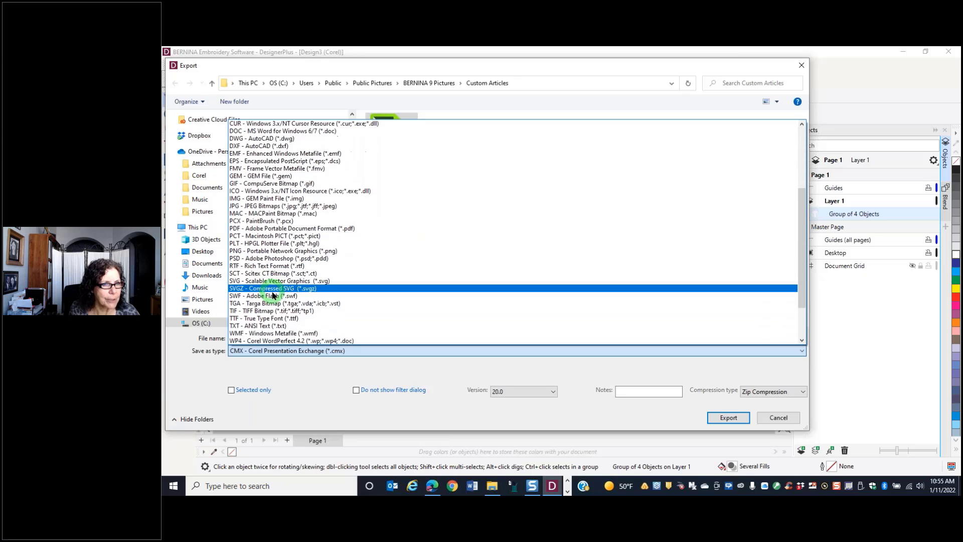
left_click(255, 251)
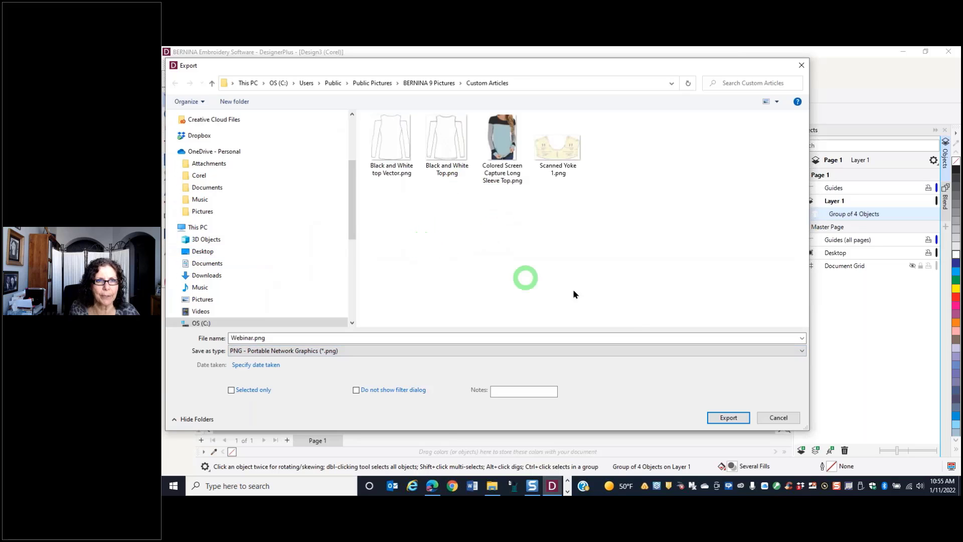
left_click(727, 417)
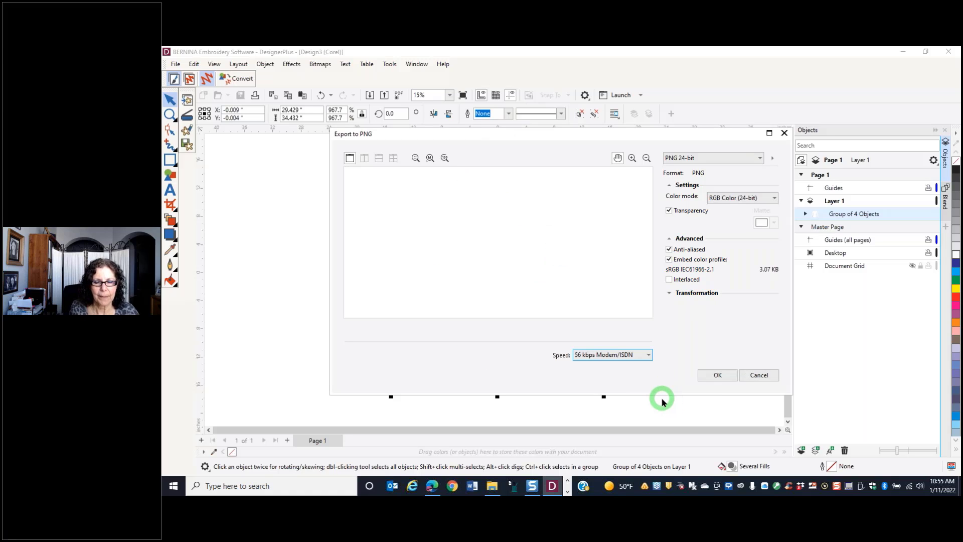
left_click(717, 376)
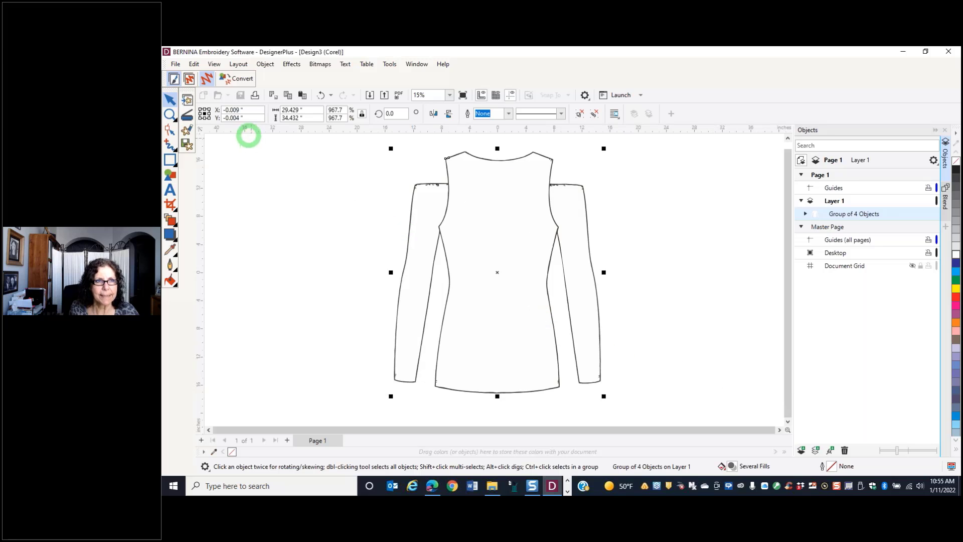
Delete the garment group from the artwork page and return to the embroidery canvas
left_click(476, 251)
key("Delete")
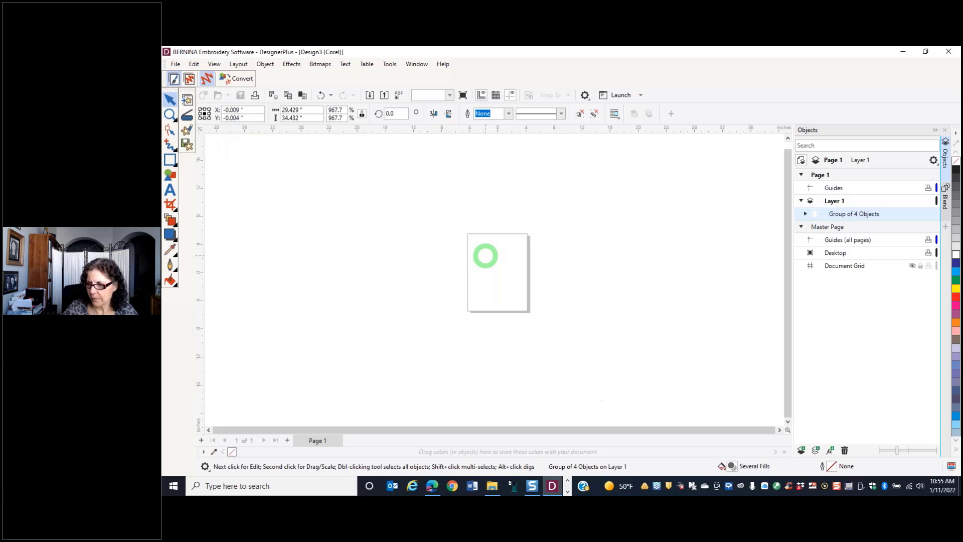
left_click(189, 79)
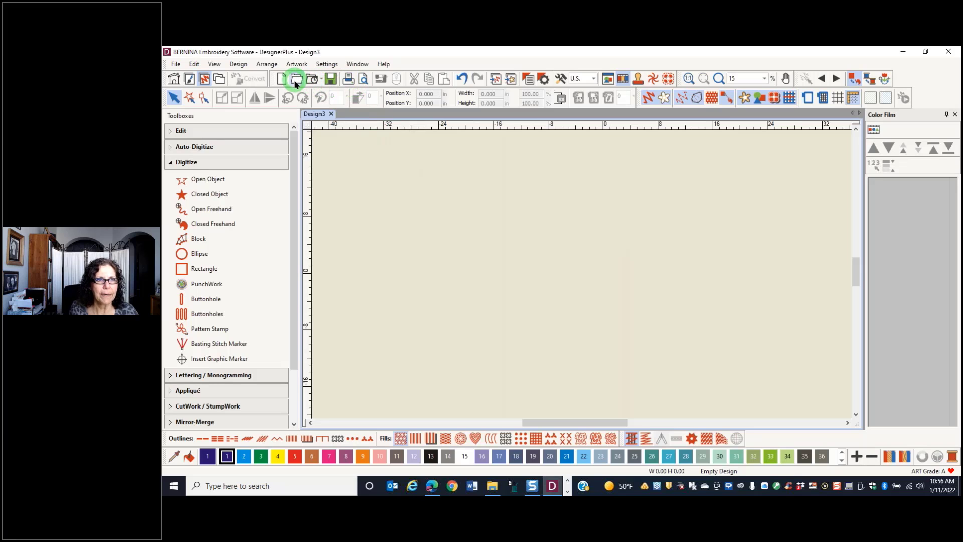
Set the design background to a custom article and browse to the BERNINA 9 Pictures > Custom Articles folder
left_click(234, 65)
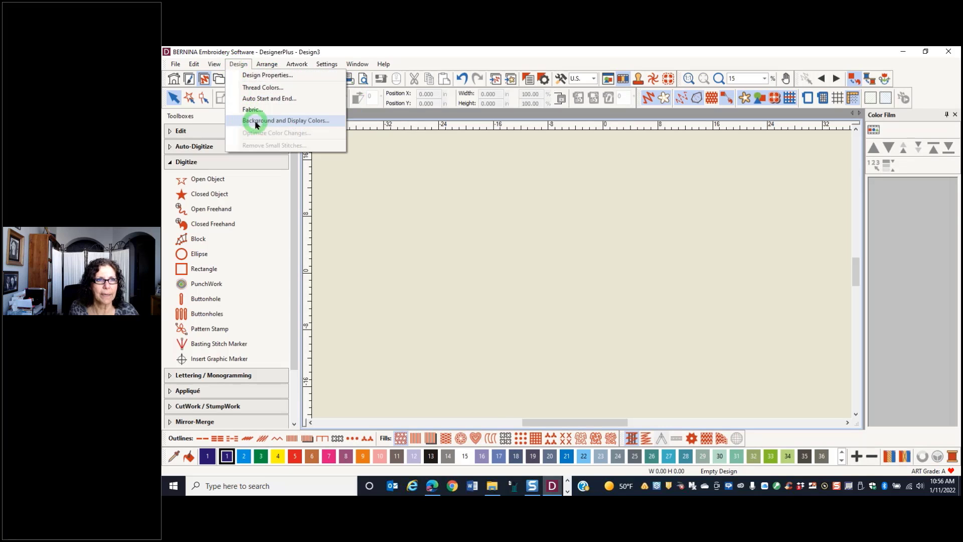
left_click(254, 119)
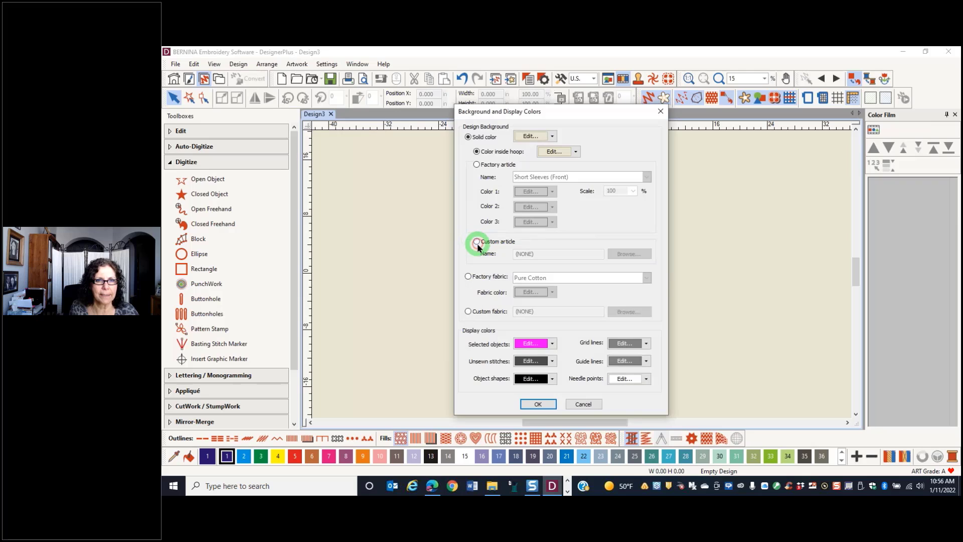
left_click(476, 241)
left_click(630, 253)
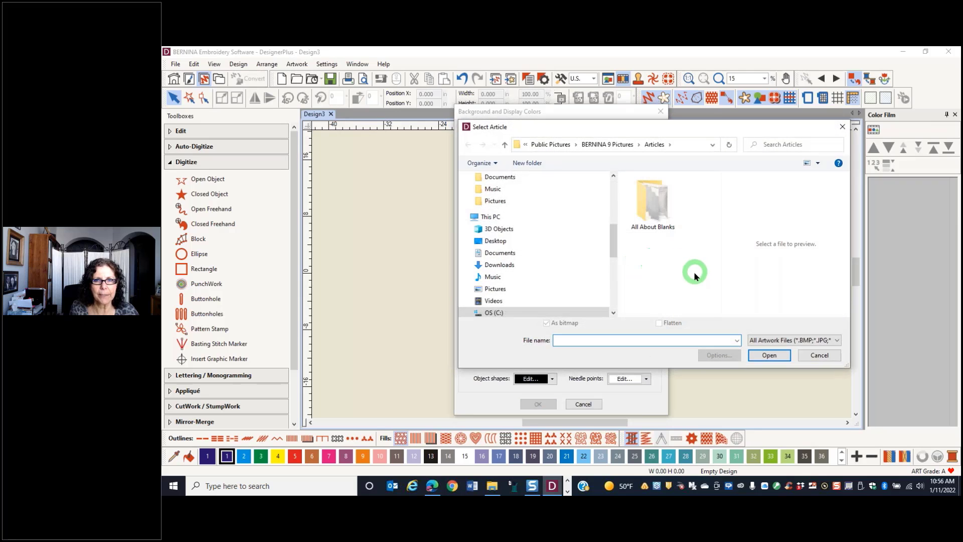
left_click(613, 144)
scroll(662, 261, "down", 5)
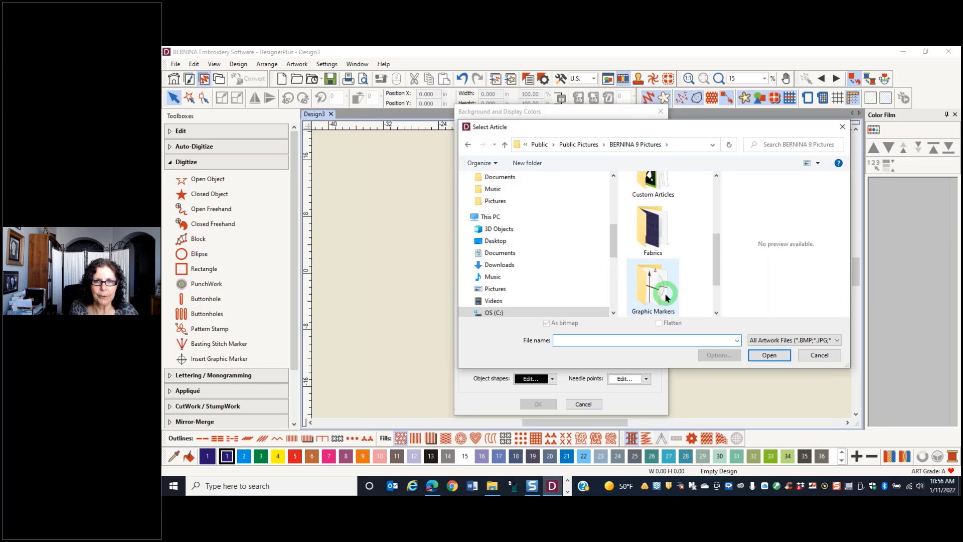
scroll(665, 286, "up", 1)
double_click(651, 200)
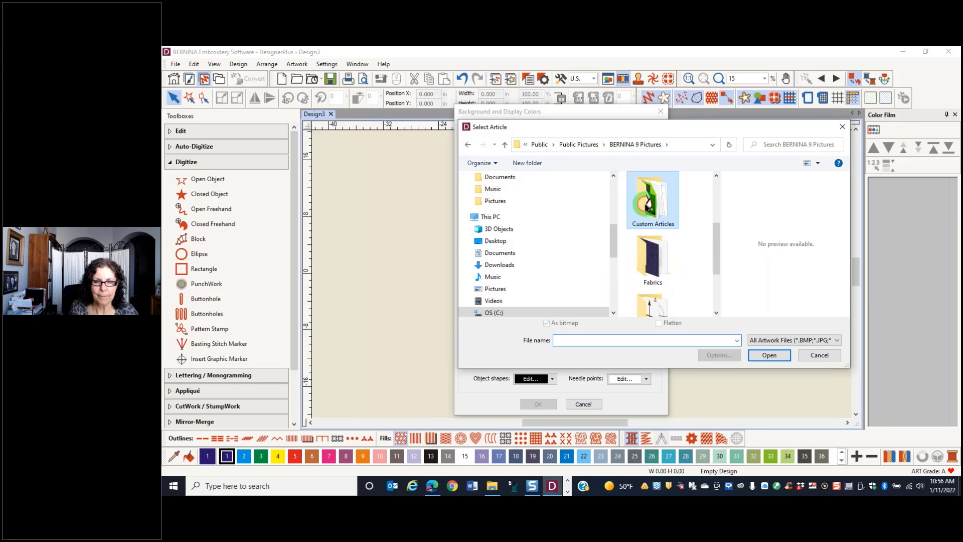
Load Webinar.png as the custom article and apply it as the design background
scroll(689, 269, "down", 5)
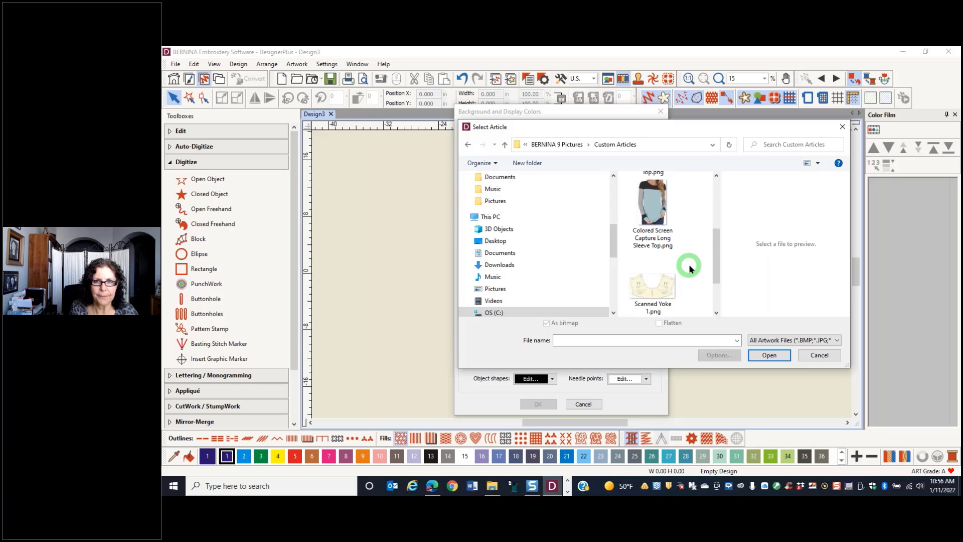
left_click(660, 293)
left_click(769, 355)
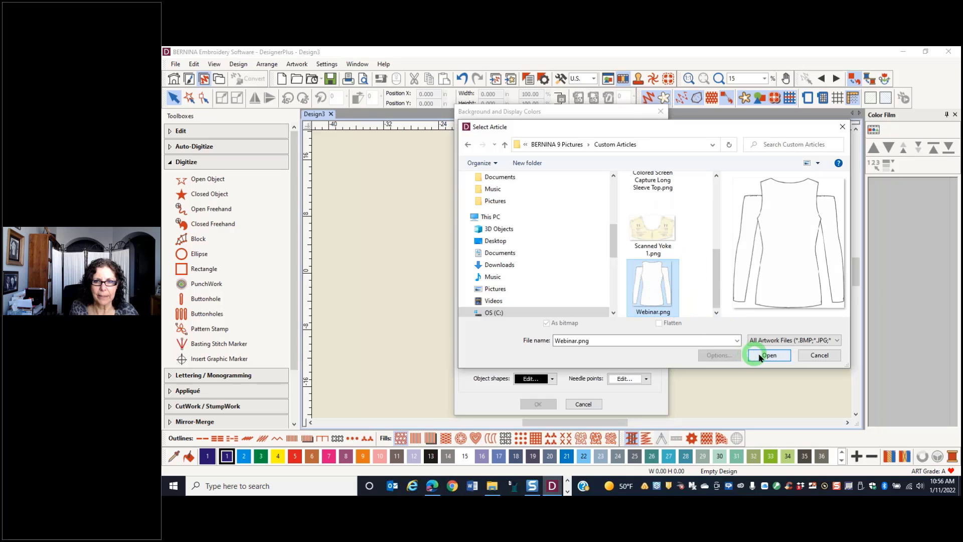
left_click(536, 406)
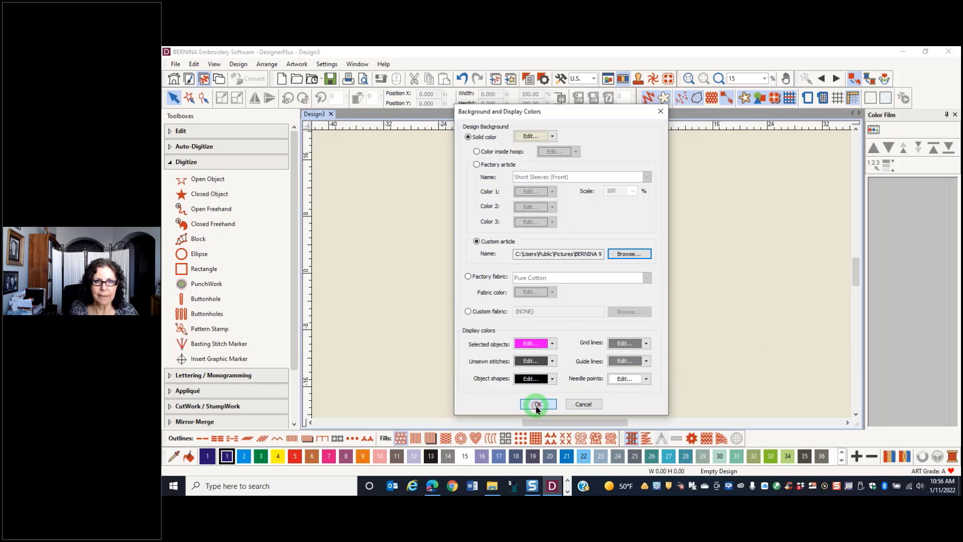
left_click(536, 405)
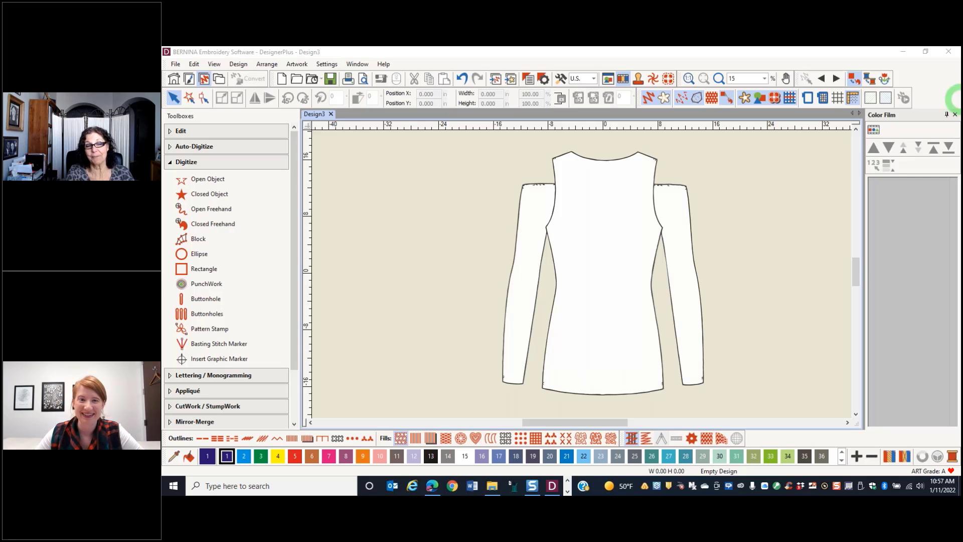
Search Windows for the Calculator app and dismiss the search without opening it
left_click(173, 486)
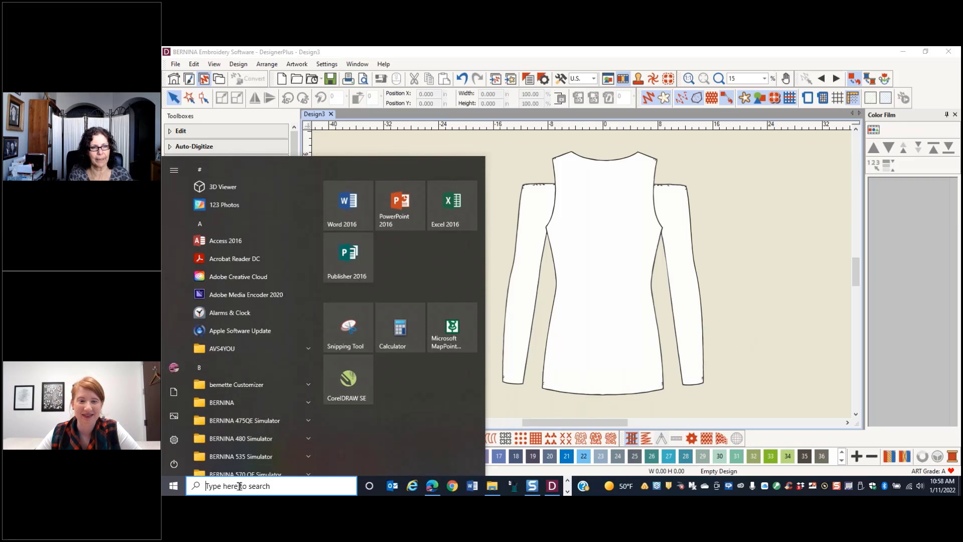
left_click(255, 485)
key("super")
type("calcu")
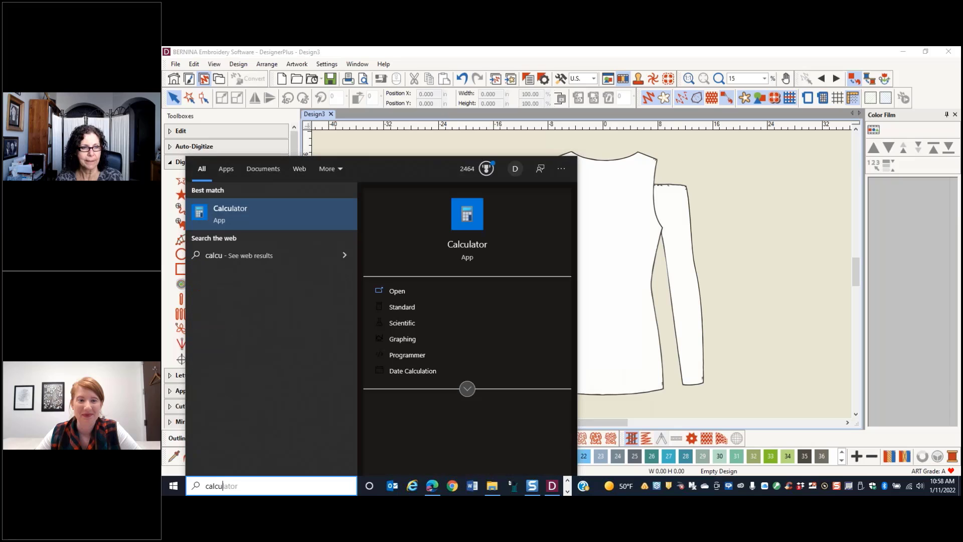
left_click(739, 220)
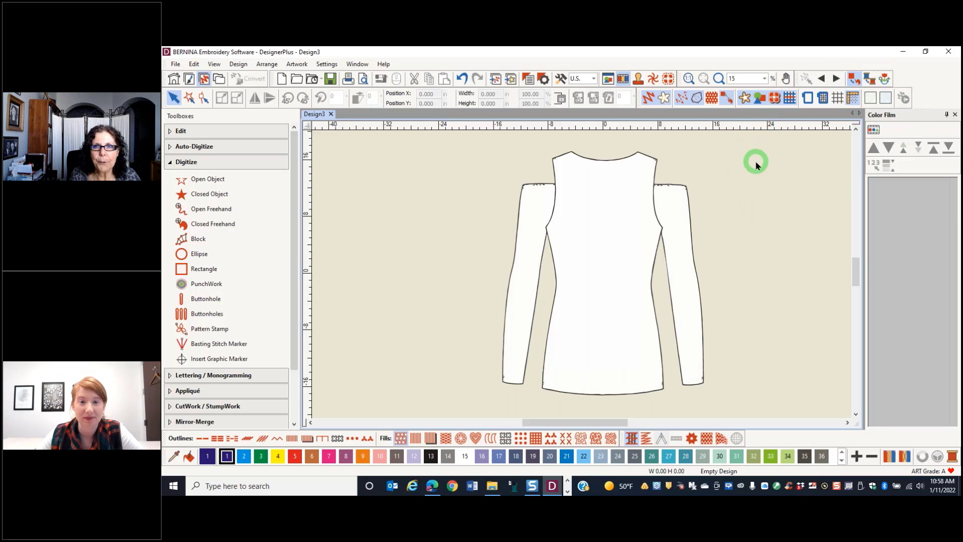
Set the hoop position to Manual in the machine and hoop options
left_click(810, 79)
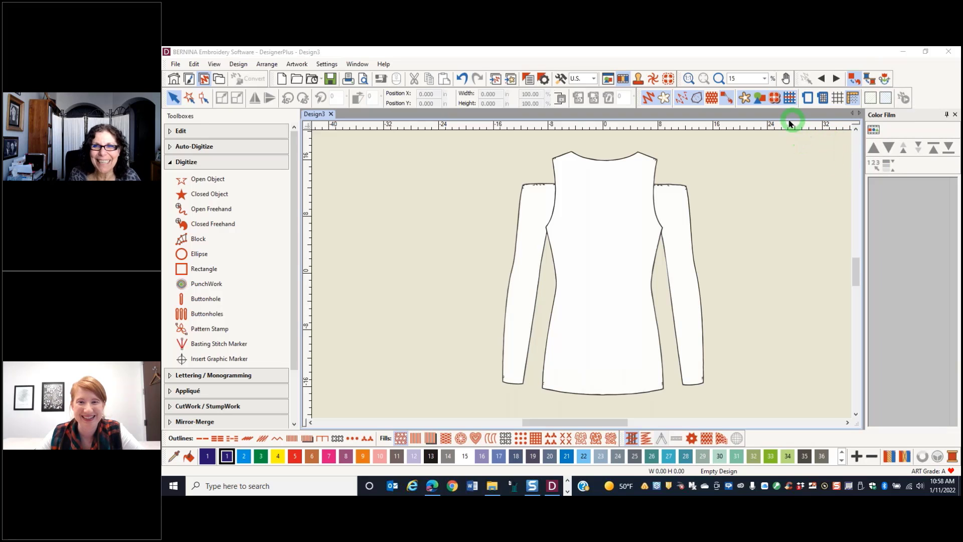
right_click(808, 99)
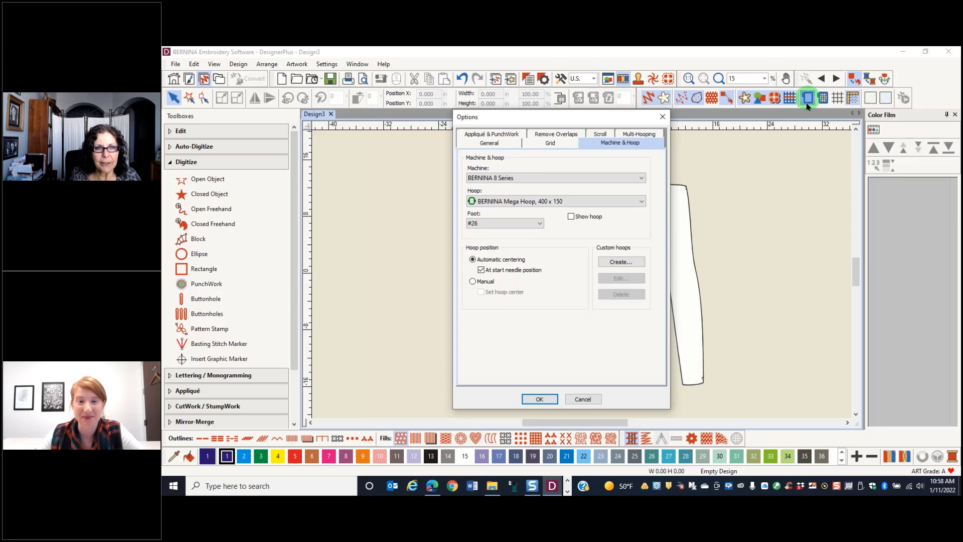
left_click(472, 282)
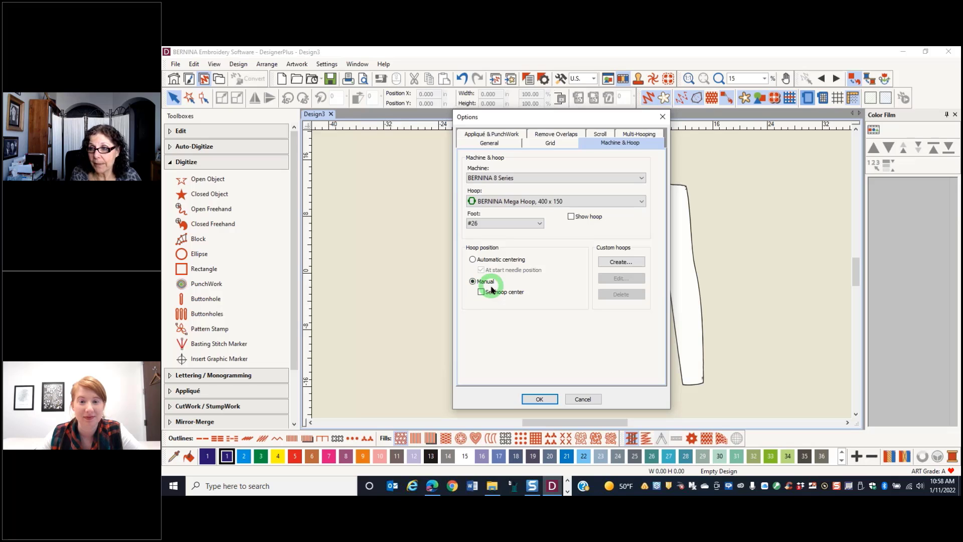
left_click(540, 398)
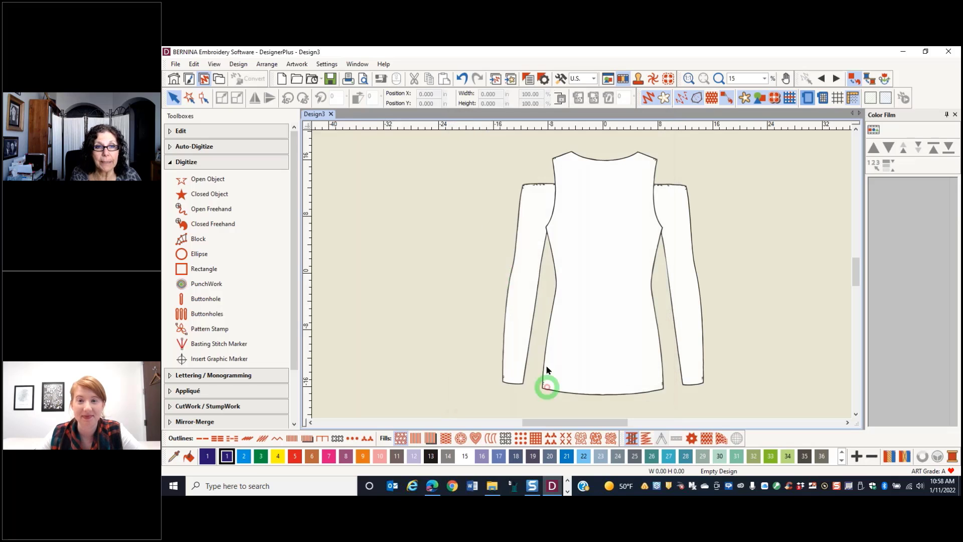
Insert Built-In Design.ART90 and move it onto the top of the garment's left-hand sleeve, at about X -9.77, Y 9.64 in
left_click(495, 80)
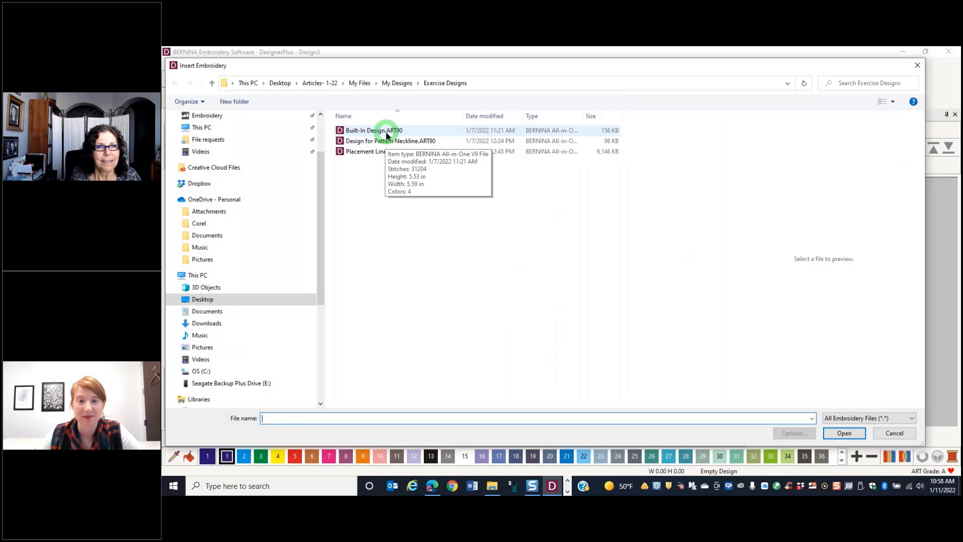
left_click(386, 131)
left_click(842, 433)
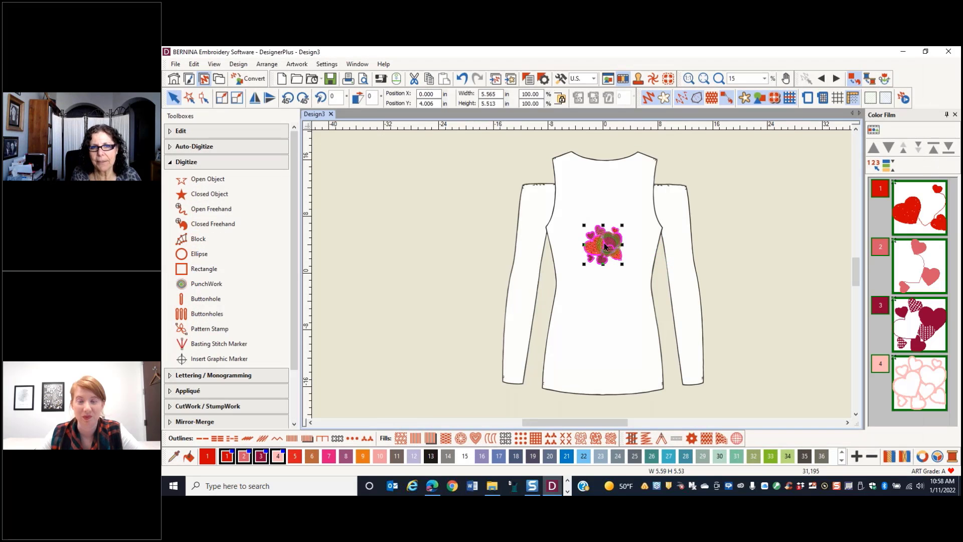
left_click_drag(612, 250, 538, 204)
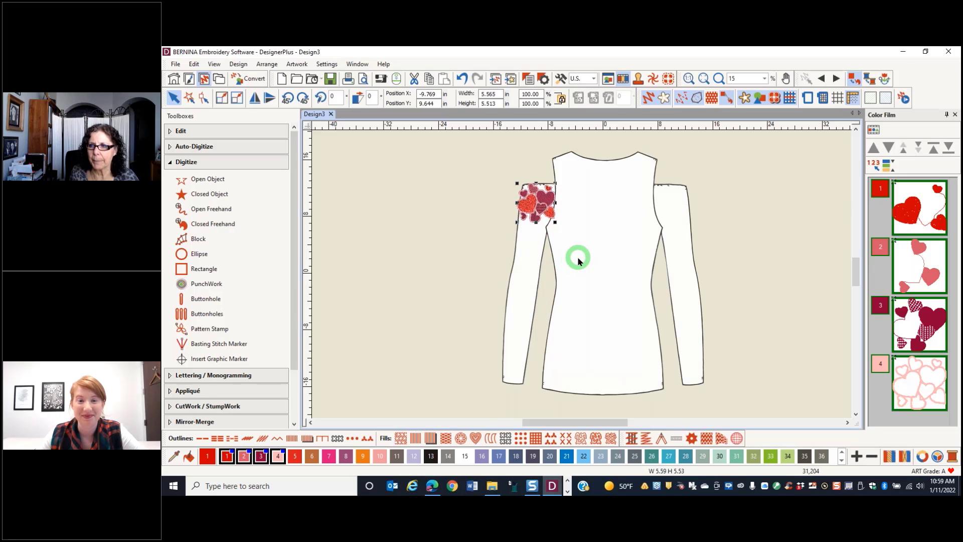